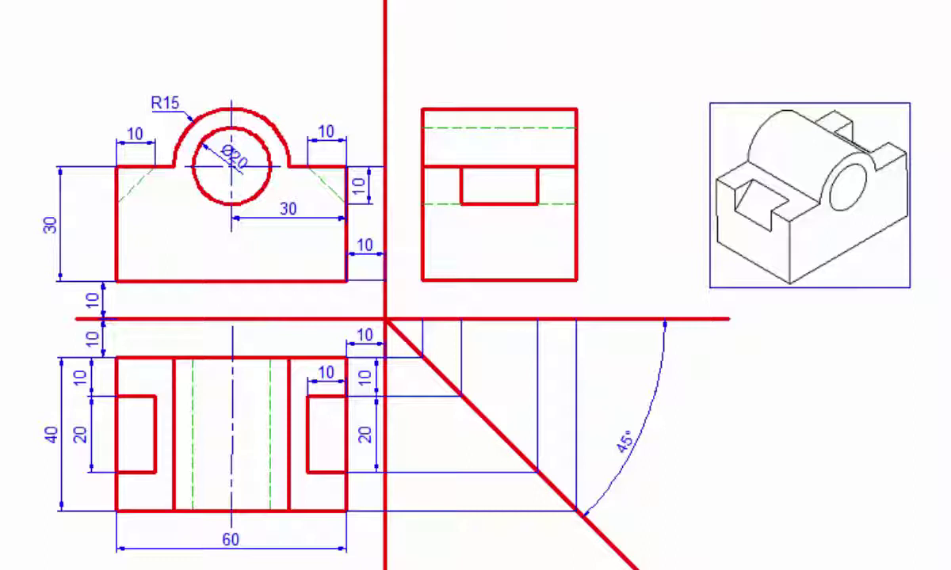
Step: Check the red construction lines and bottom centre line, then erase the isometric reference picture
left_click(383, 24)
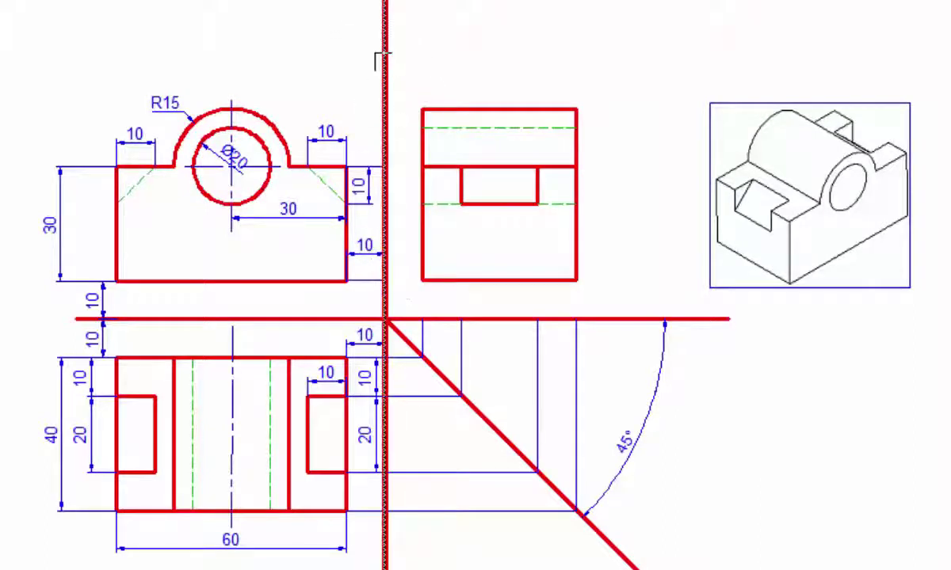
key("Escape")
left_click(713, 320)
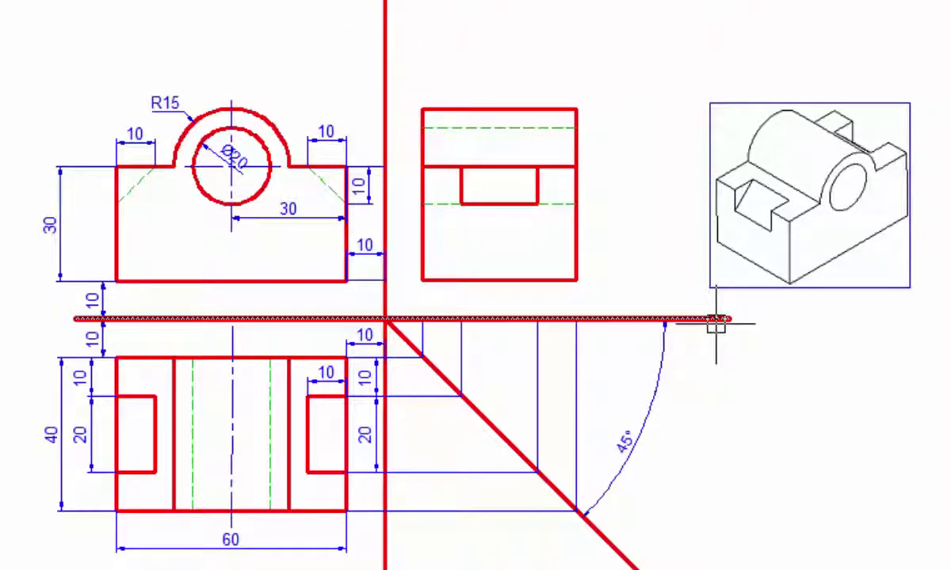
key("Escape")
left_click(231, 519)
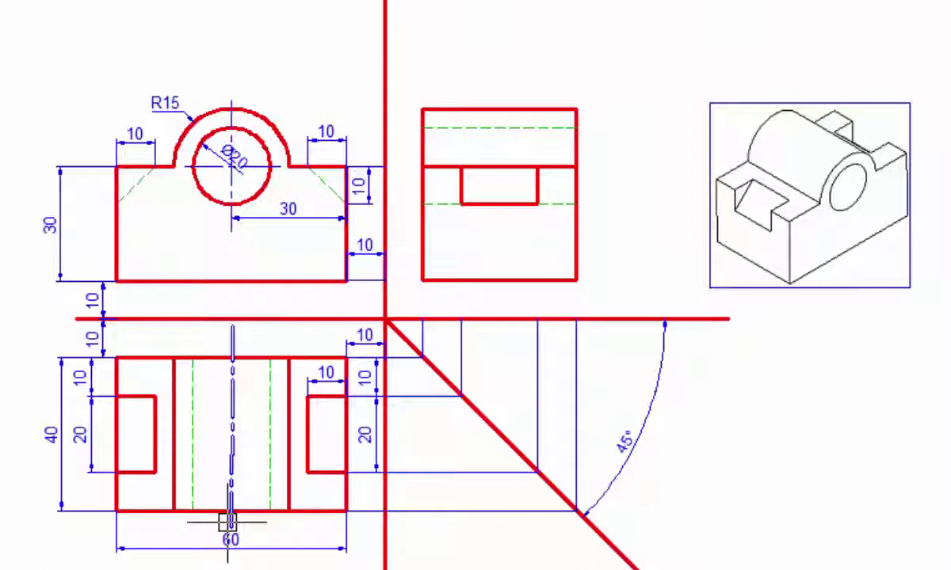
key("Escape")
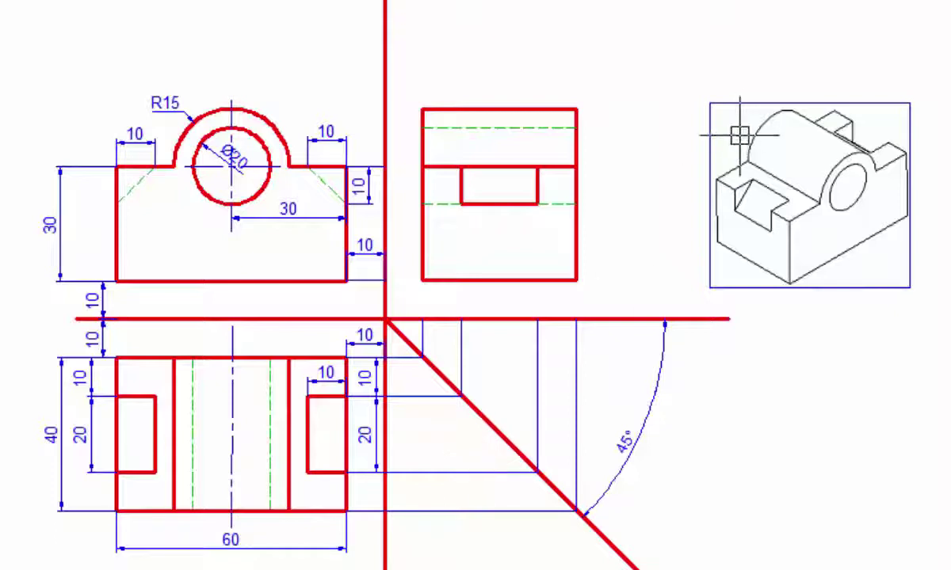
left_click(710, 102)
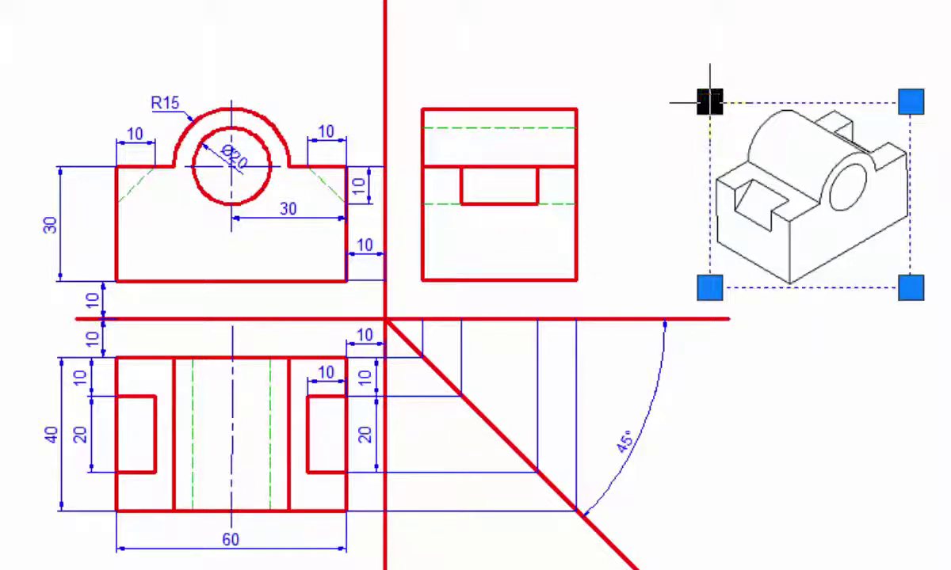
key("Delete")
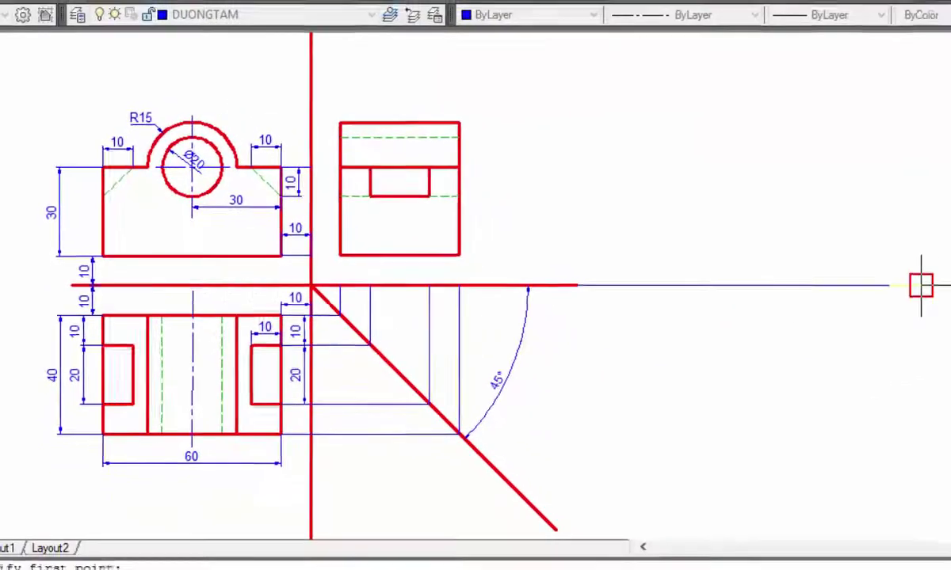
Step: Finish the horizontal blue axis line and draw a vertical blue line crossing it
right_click(874, 221)
left_click(913, 231)
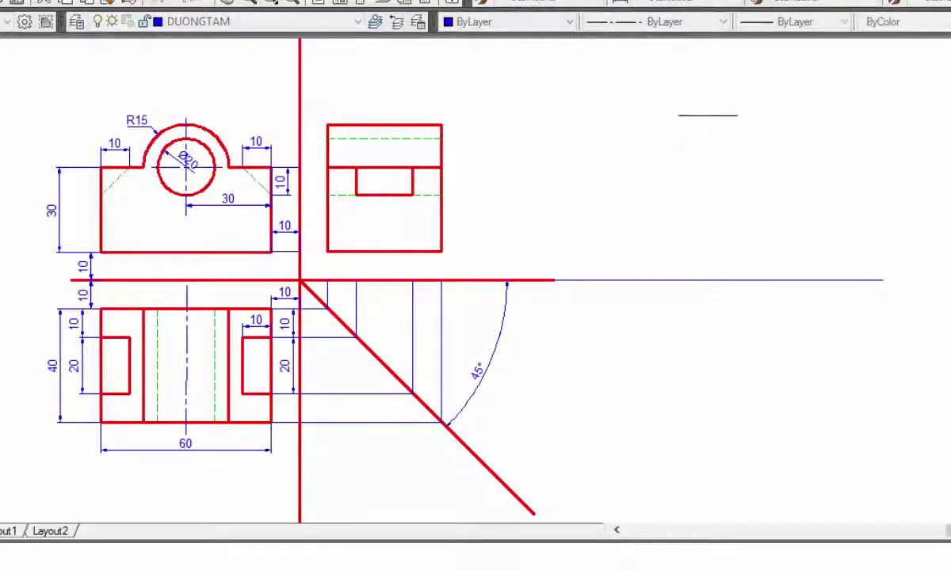
key("Return")
left_click(707, 114)
left_click(730, 492)
right_click(815, 418)
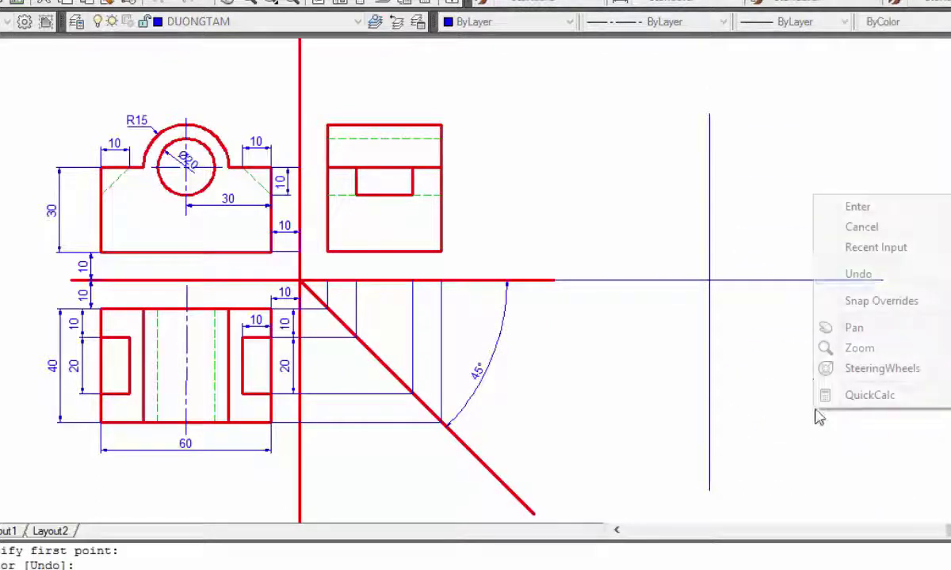
left_click(885, 207)
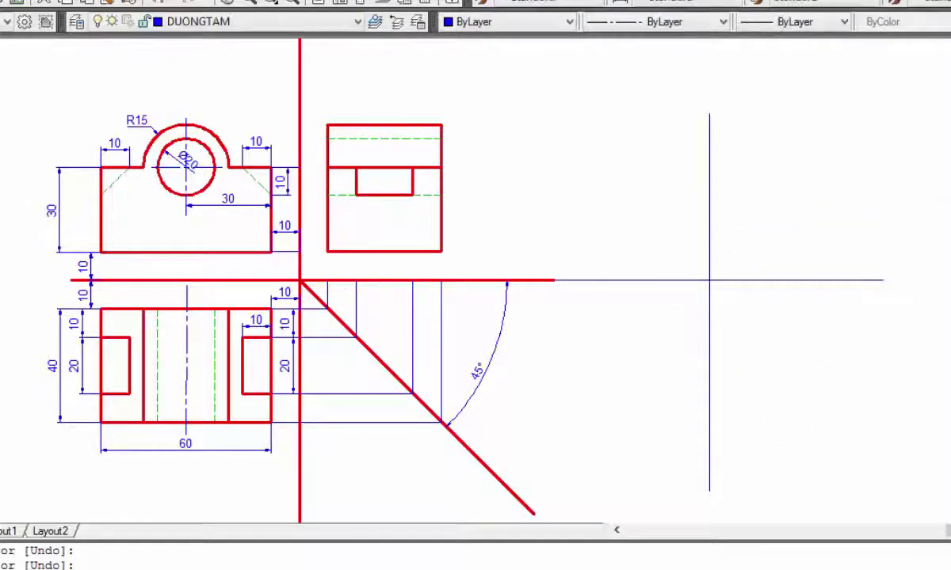
key("Return")
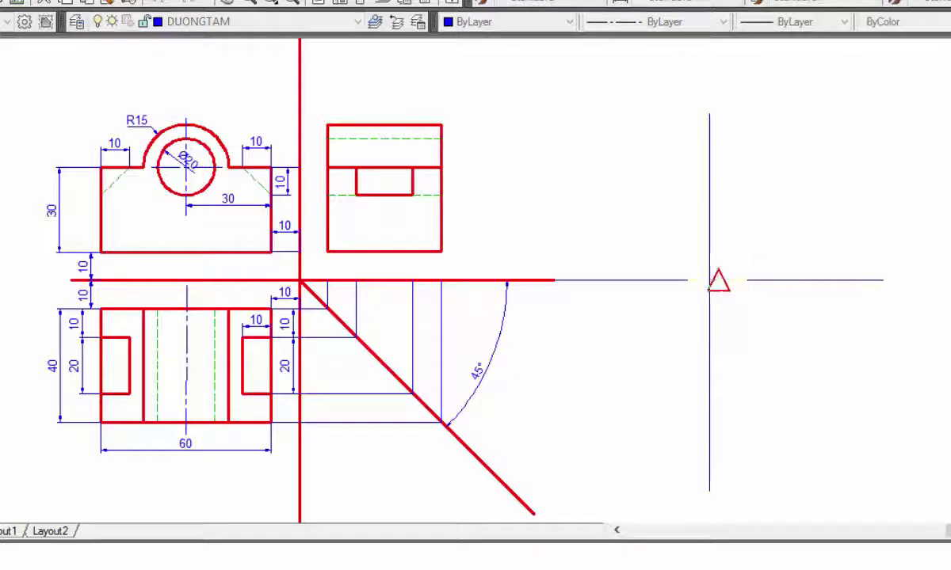
scroll(708, 283, "up", 3)
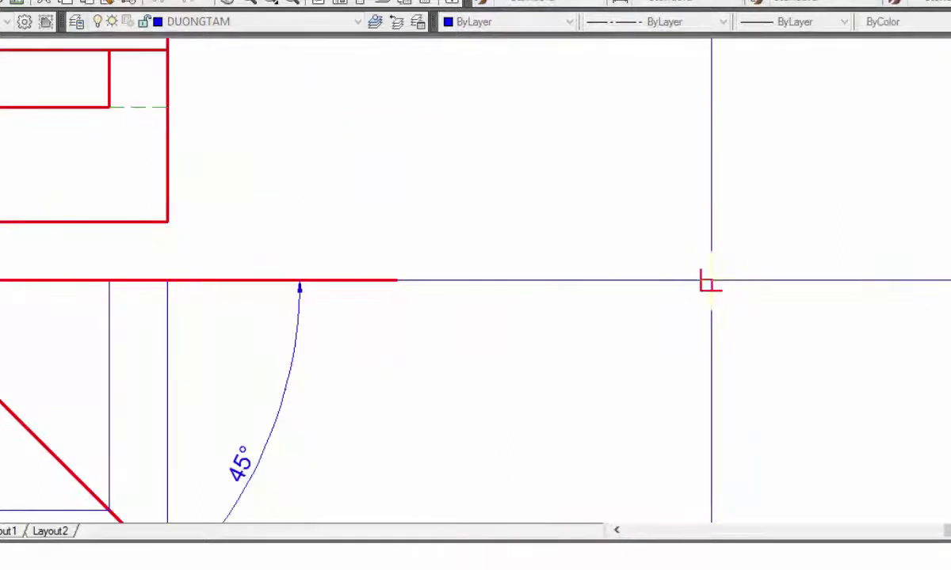
Step: Draw a circle centred on the crossing of the blue axes
type("c")
key("Return")
left_click(710, 279)
left_click(726, 143)
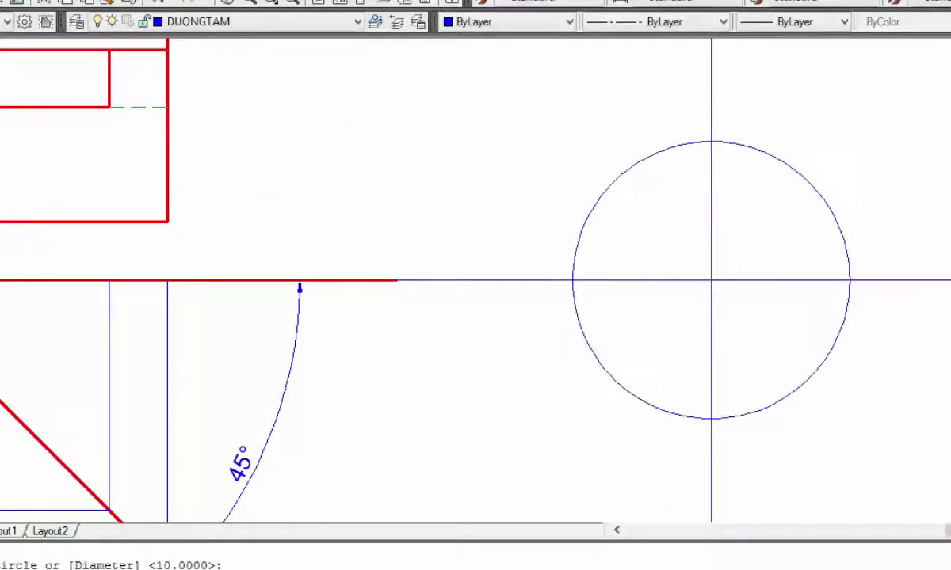
scroll(808, 216, "down", 5)
scroll(778, 207, "up", 2)
mouse_move(778, 207)
middle_mouse_down()
mouse_move(701, 318)
mouse_move(706, 337)
middle_mouse_up()
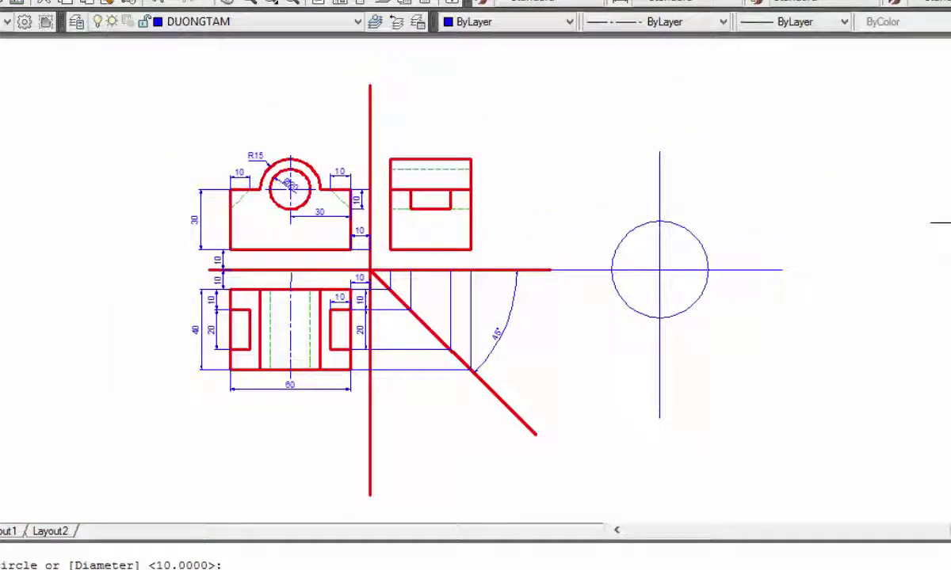
Step: Copy the circle so the copies centre on its bottom and right quadrant points
left_click(685, 232)
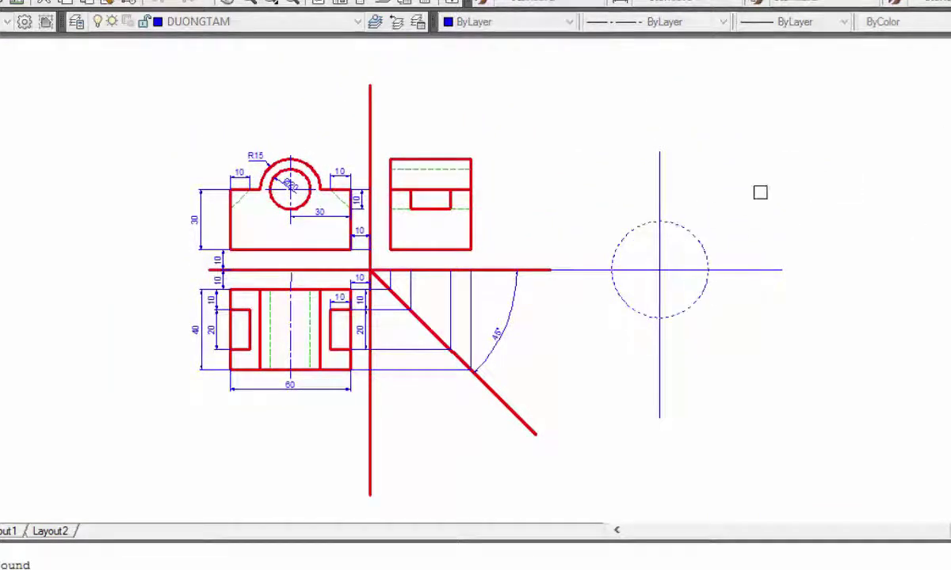
key("Return")
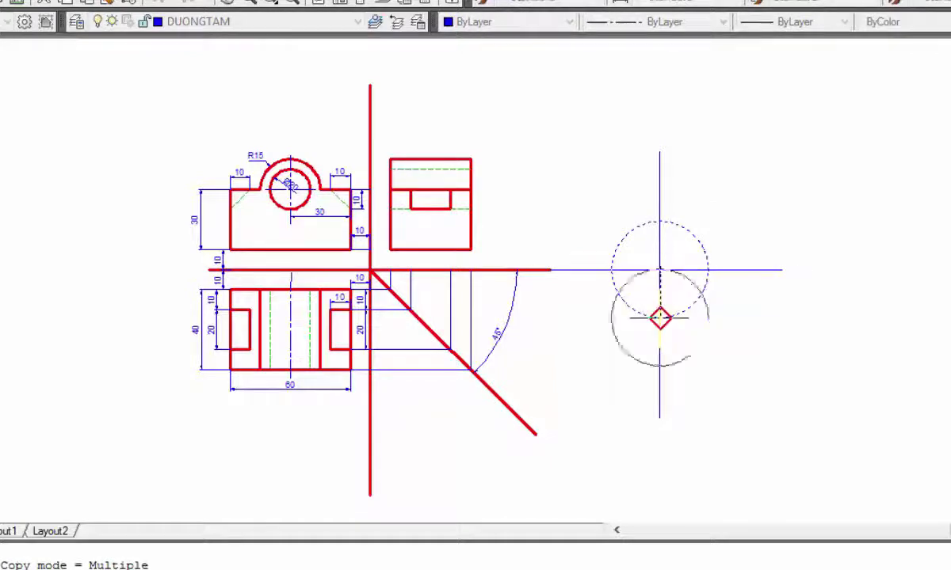
scroll(660, 318, "up", 2)
scroll(660, 317, "up", 1)
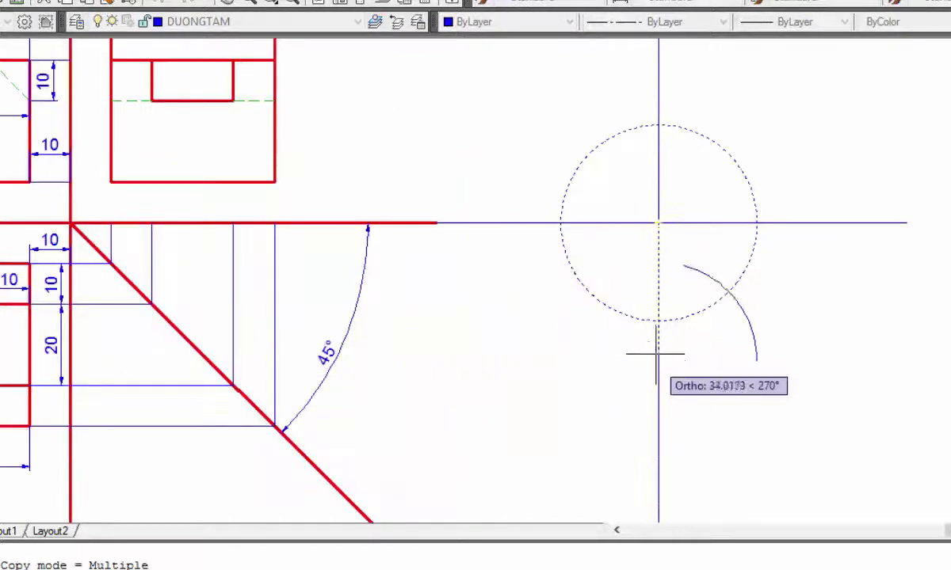
left_click(658, 320)
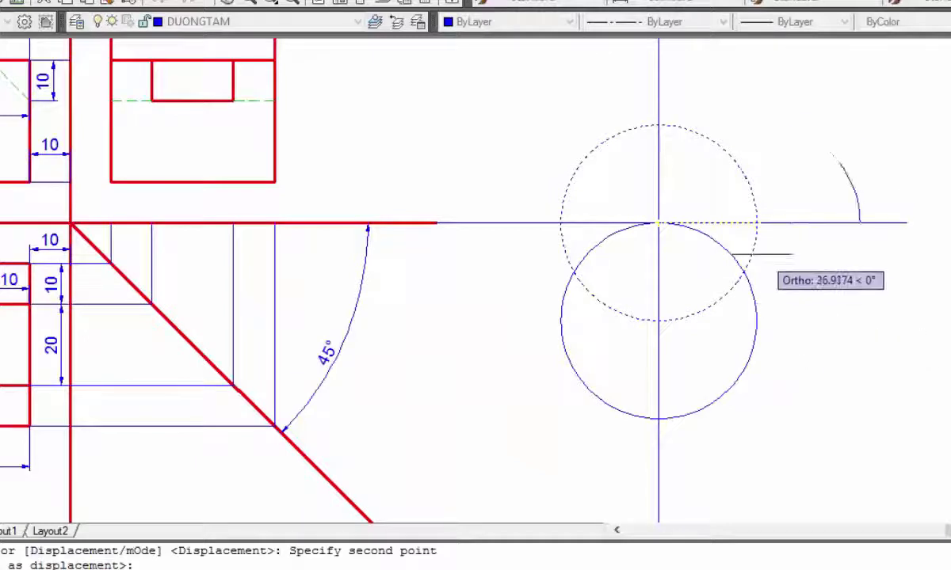
left_click(757, 223)
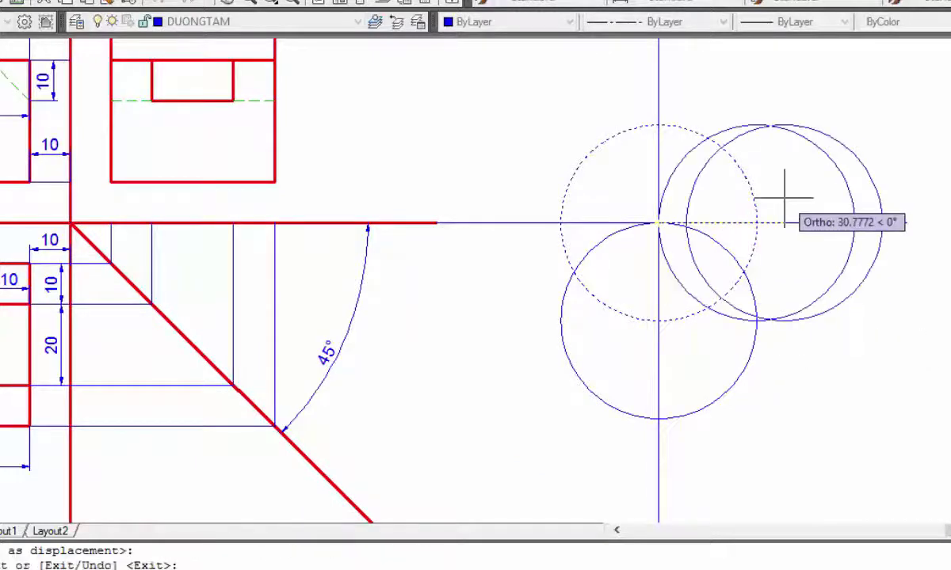
key("Escape")
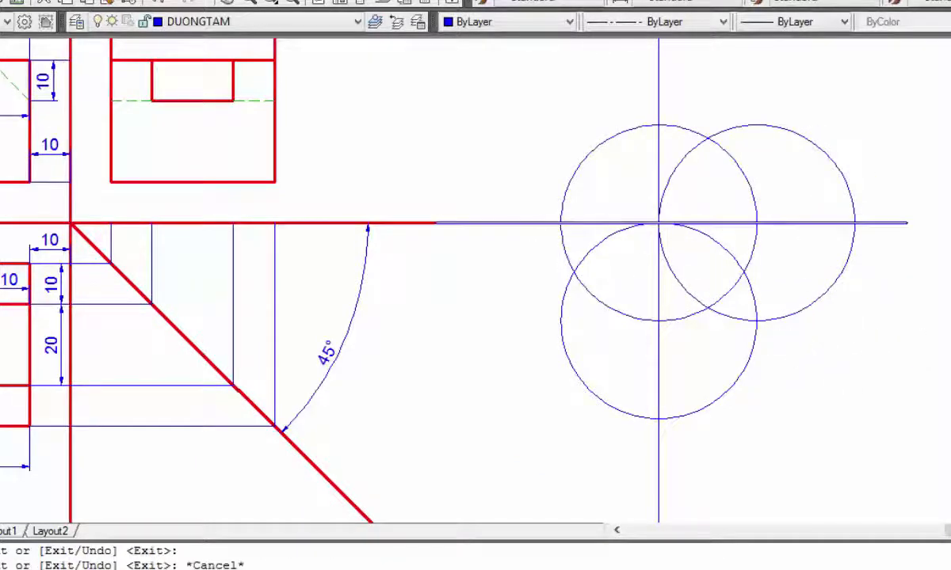
type("l")
key("Return")
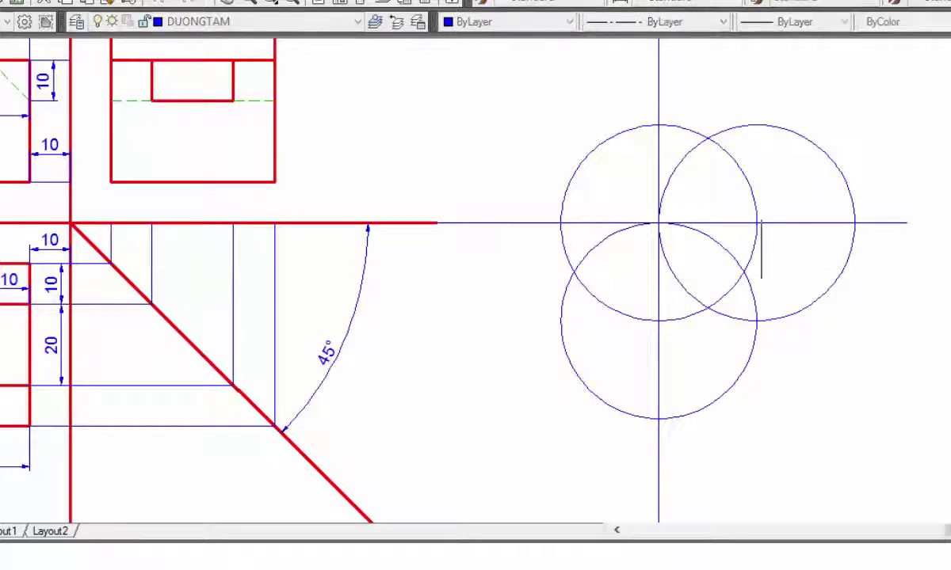
Step: Draw a 45° line from the axis crossing to the lower-right circle intersection
left_click(657, 223)
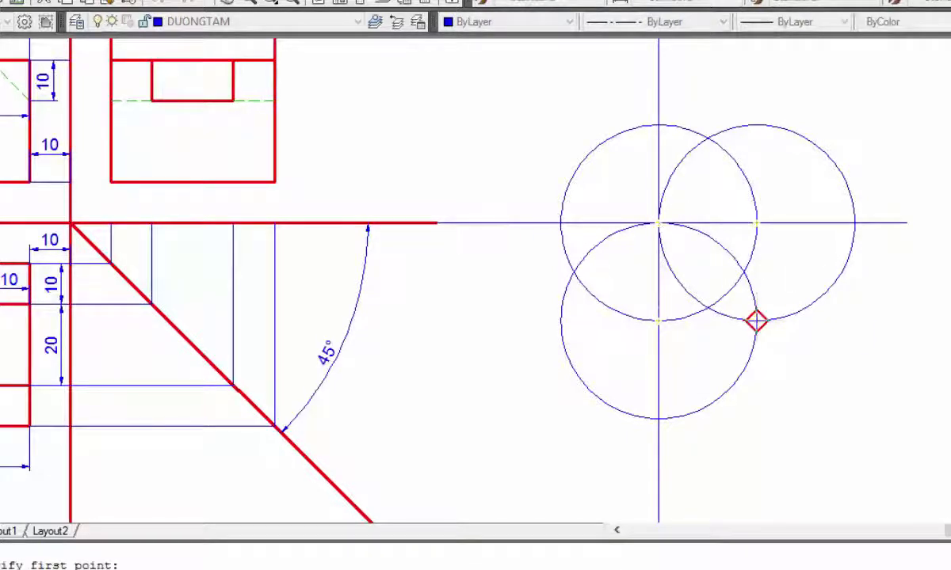
left_click(756, 321)
key("Escape")
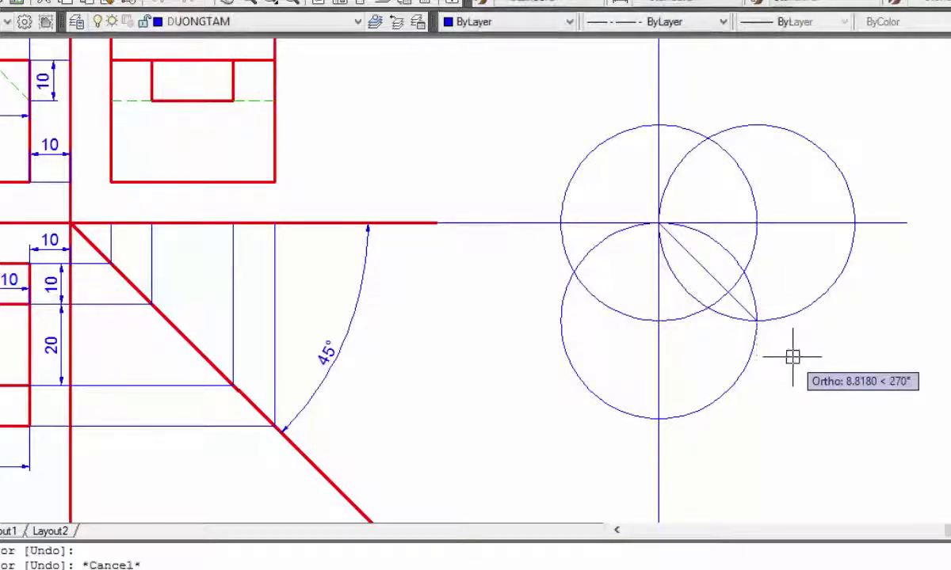
Step: Erase the right, bottom and top helper circles
left_click(816, 304)
key("Delete")
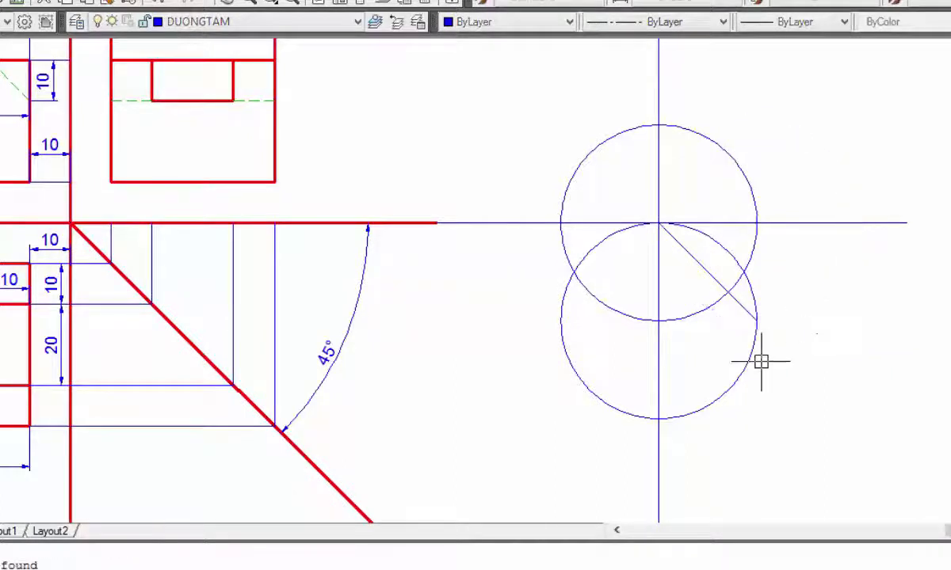
left_click(749, 360)
key("Delete")
left_click(690, 314)
key("Delete")
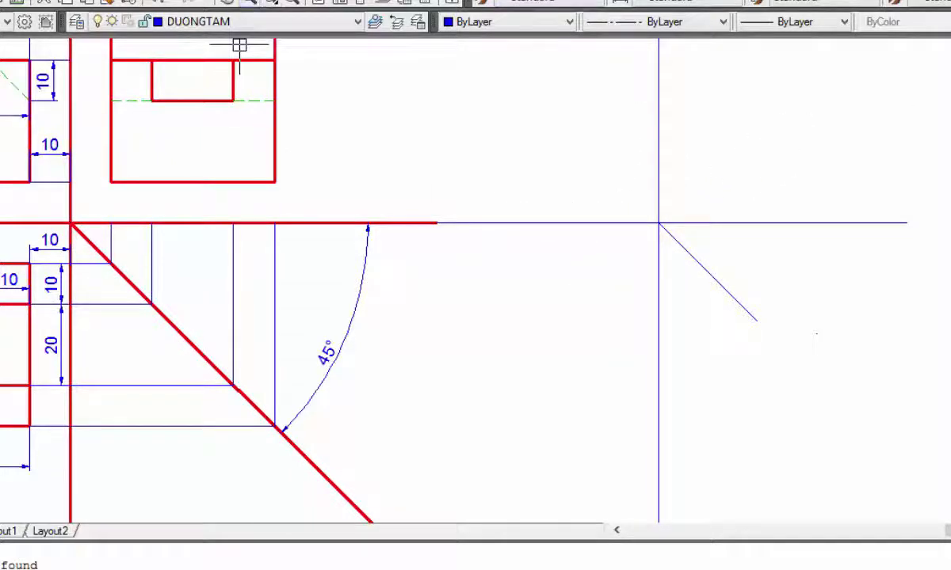
left_click(239, 0)
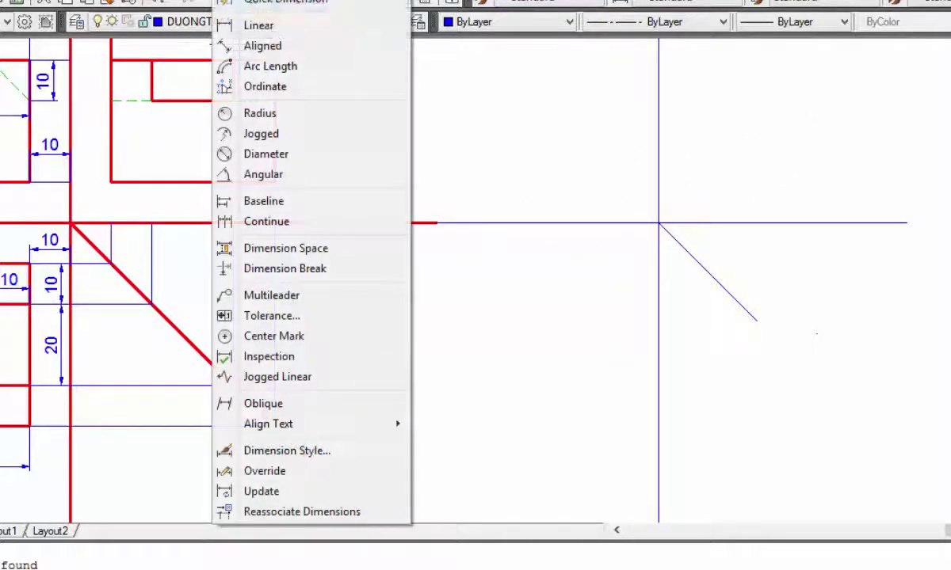
Step: Add an angular dimension of 135° between the left horizontal axis and the diagonal
left_click(264, 175)
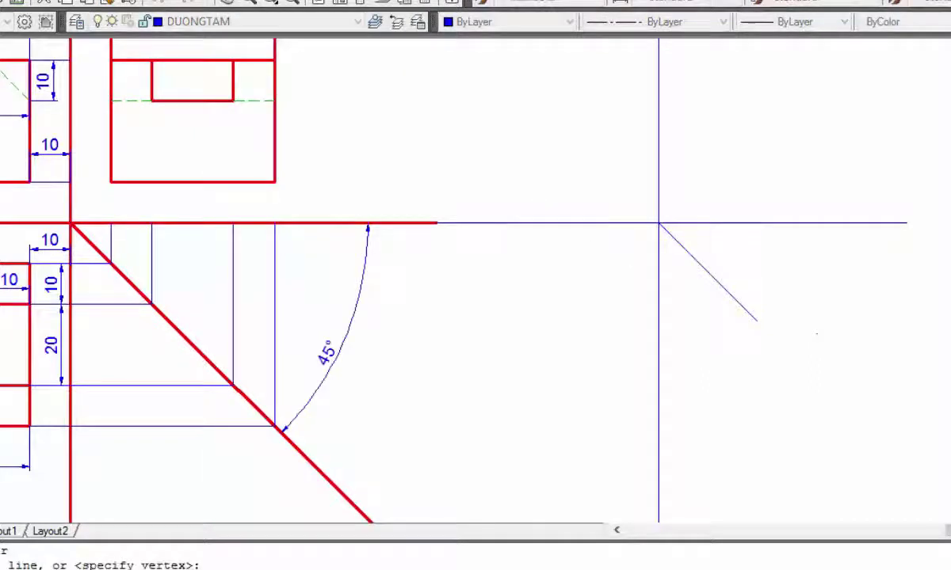
left_click(602, 222)
left_click(713, 277)
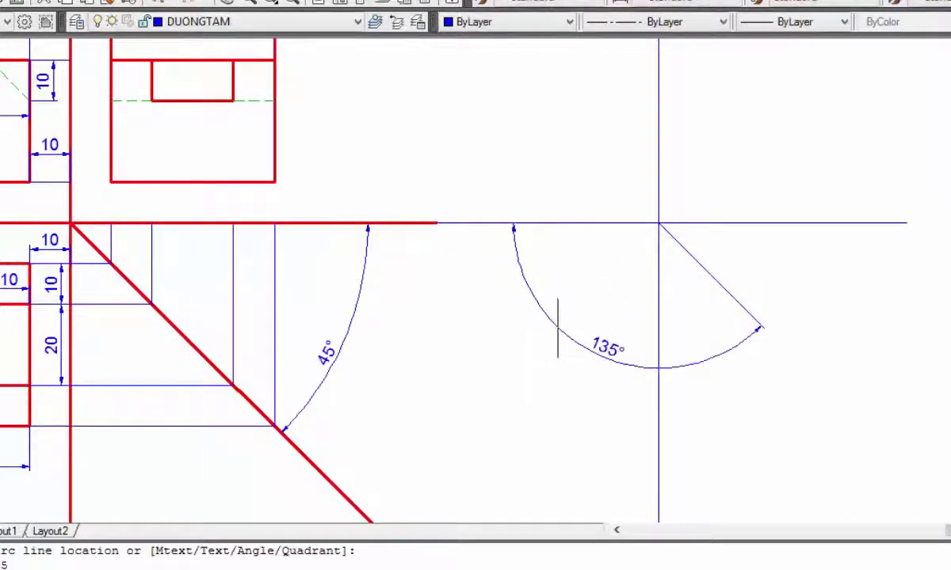
scroll(603, 341, "up", 3)
scroll(603, 342, "down", 2)
scroll(604, 341, "down", 2)
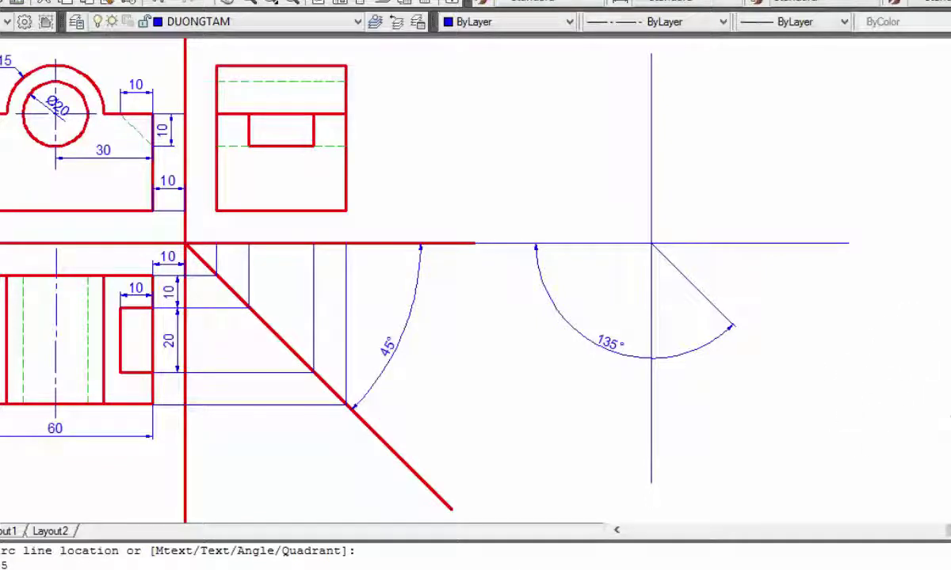
Step: Trim the construction lines with TR
type("tr")
key("Return")
key("Return")
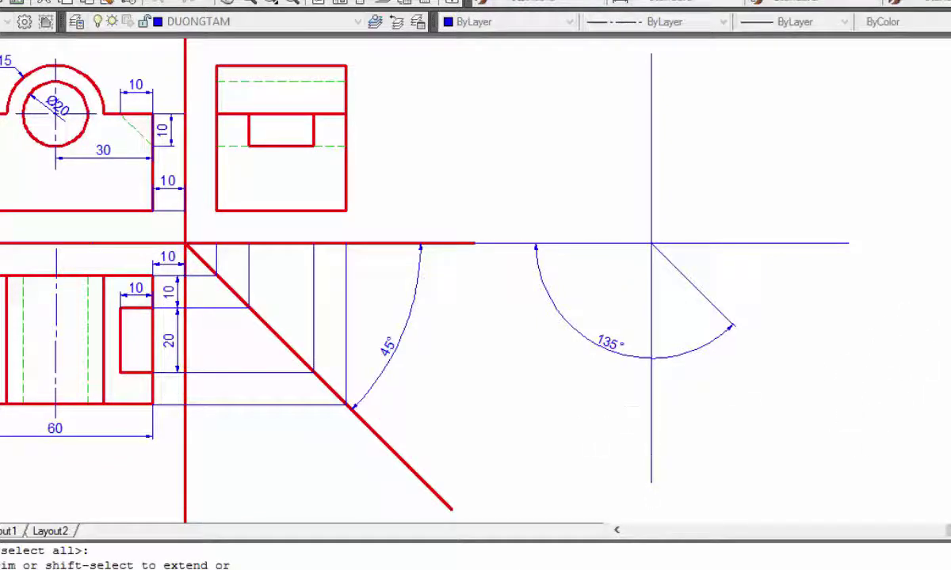
right_click(773, 199)
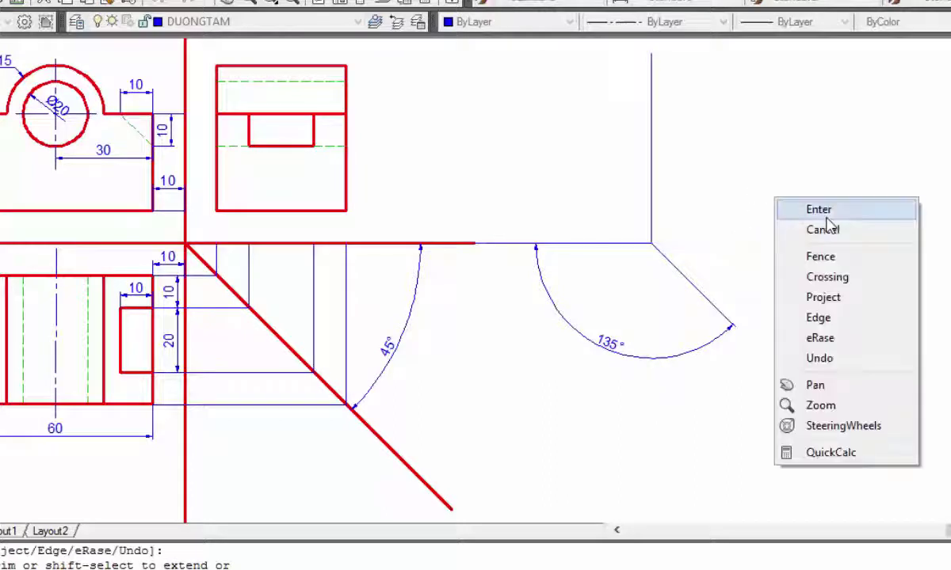
left_click(819, 210)
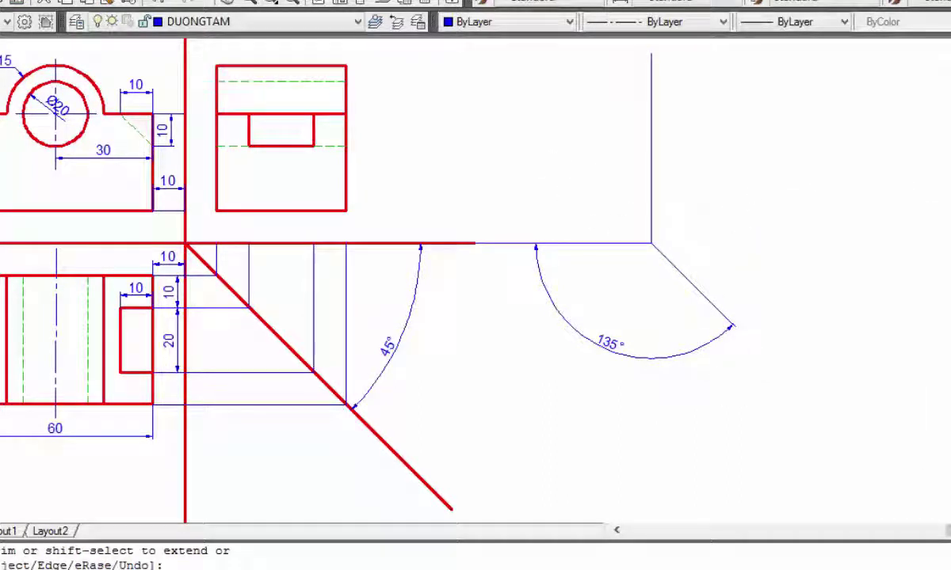
key("Escape")
Step: With Ortho off, draw a line up-right, perpendicular to and below the 135° line
type("l")
key("Return")
left_click(761, 457)
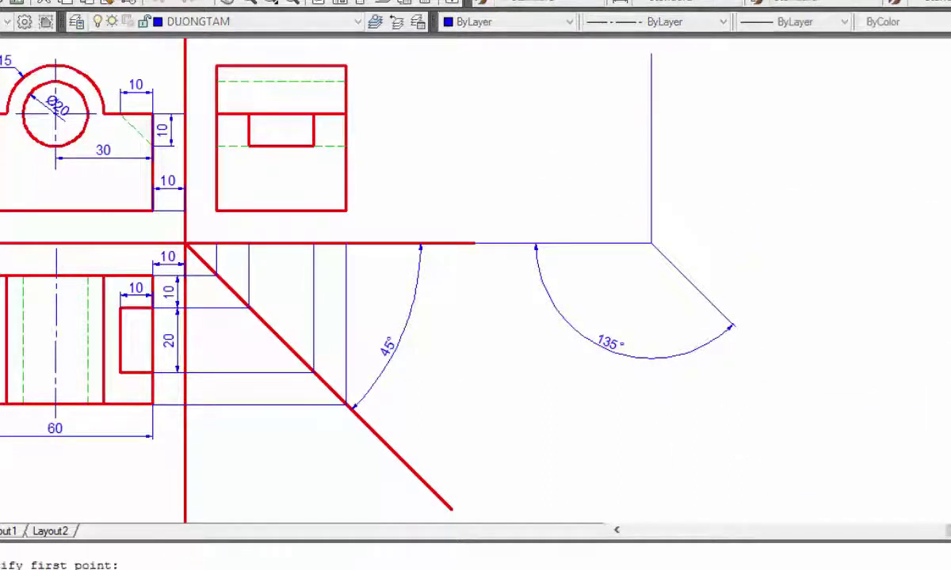
key("F8")
left_click(905, 319)
right_click(871, 265)
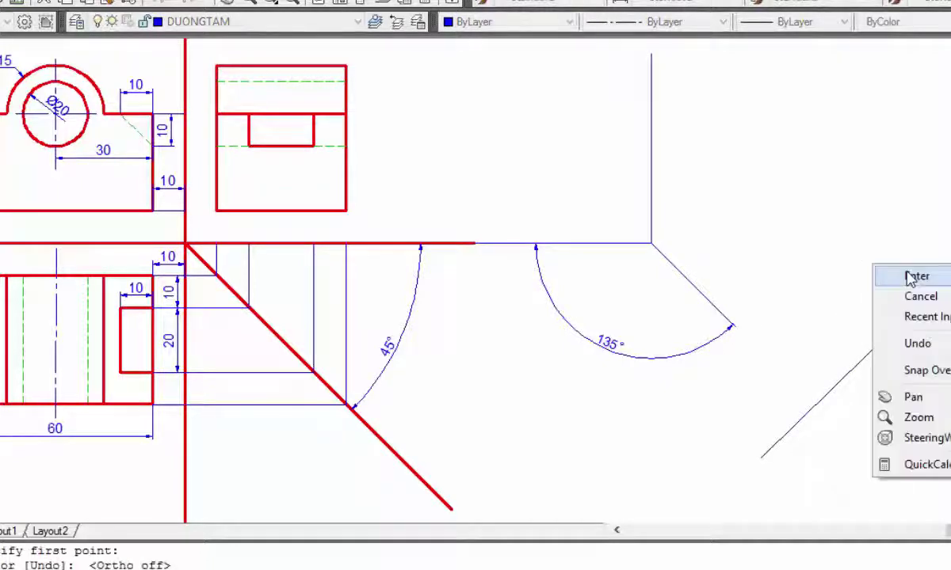
left_click(903, 273)
Step: Extend the 135° line to the new line and delete the 135° angle dimension
type("ex")
key("Return")
key("Return")
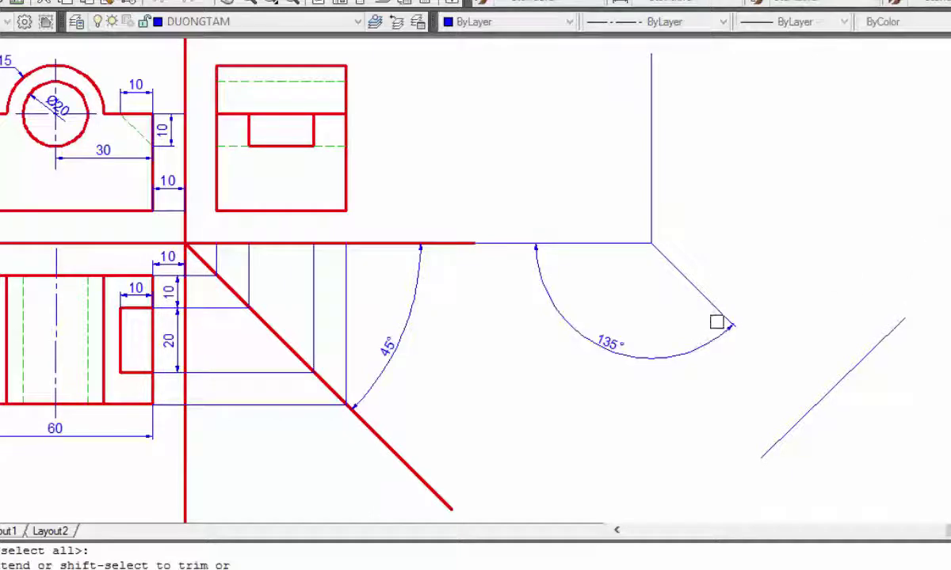
left_click(723, 314)
right_click(790, 283)
left_click(833, 293)
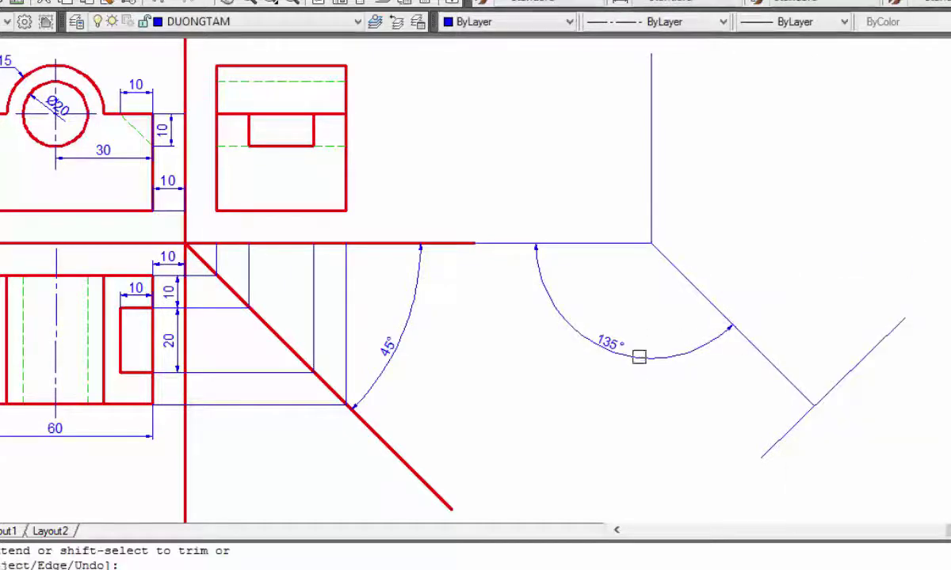
left_click(638, 357)
key("Delete")
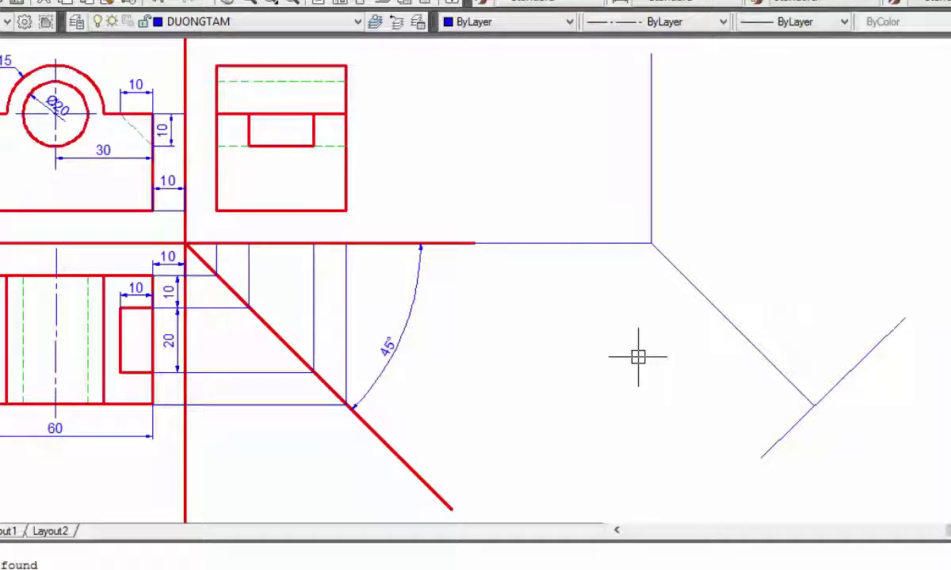
Step: Pan the view until the arched view and its dimensions are fully visible
middle_click_drag(637, 356, 576, 358)
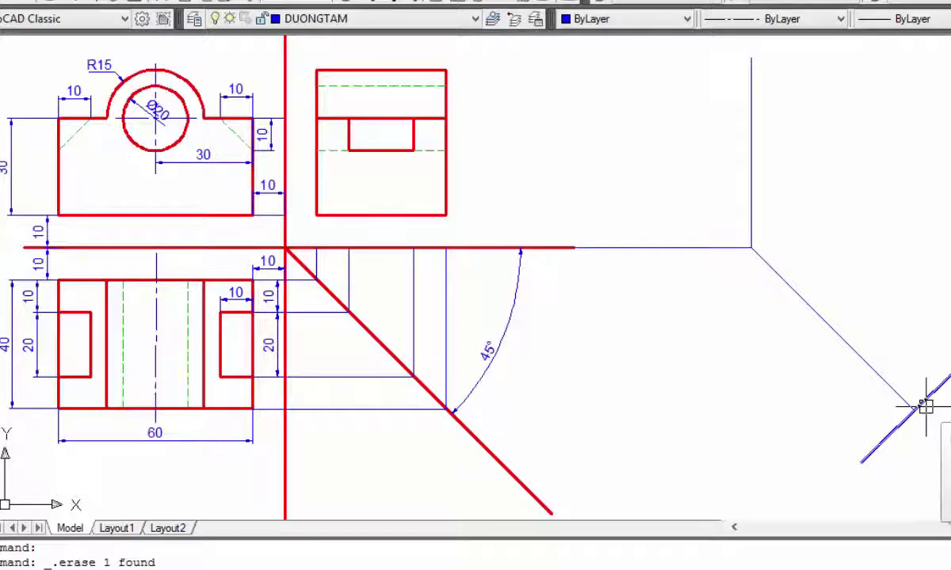
middle_click_drag(170, 159, 175, 160)
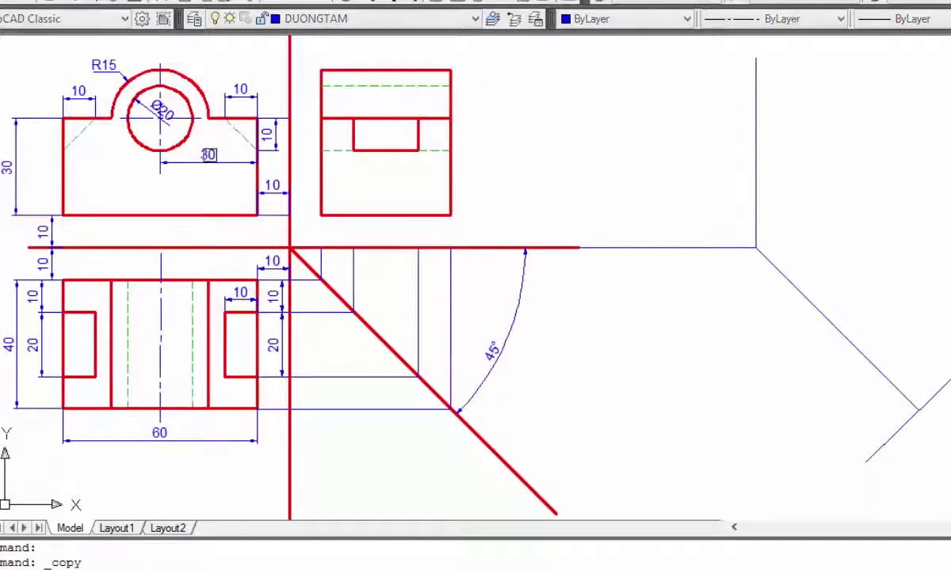
Step: Copy the arched view's 16 objects, placing its lower-right corner on the 135° construction corner
left_click(34, 52)
left_click(257, 215)
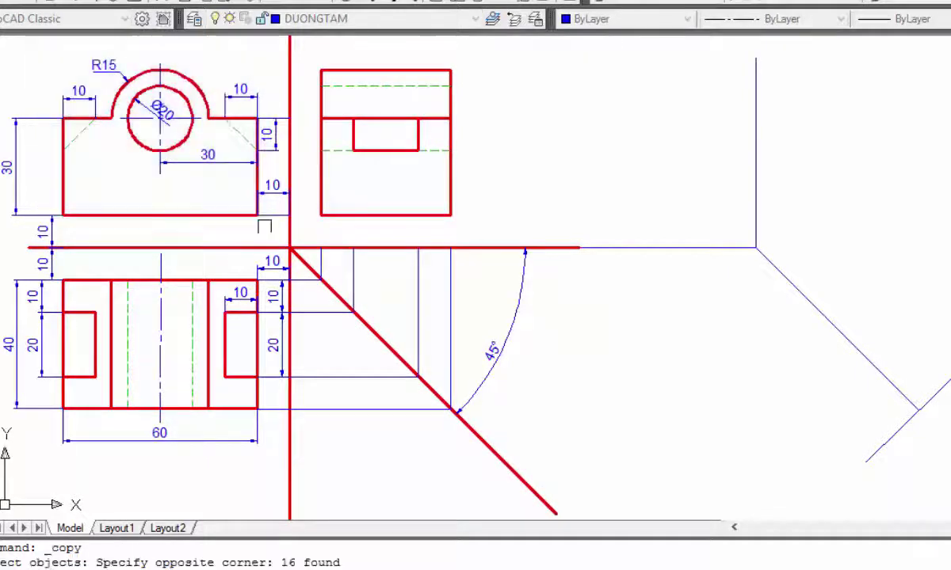
key("Return")
scroll(256, 211, "up", 5)
scroll(256, 210, "up", 3)
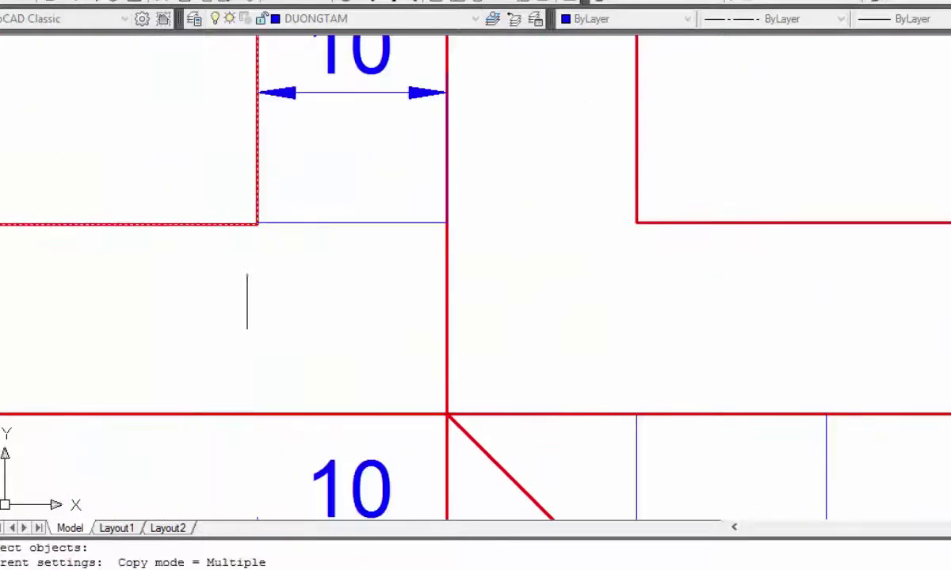
left_click(256, 223)
scroll(257, 223, "down", 7)
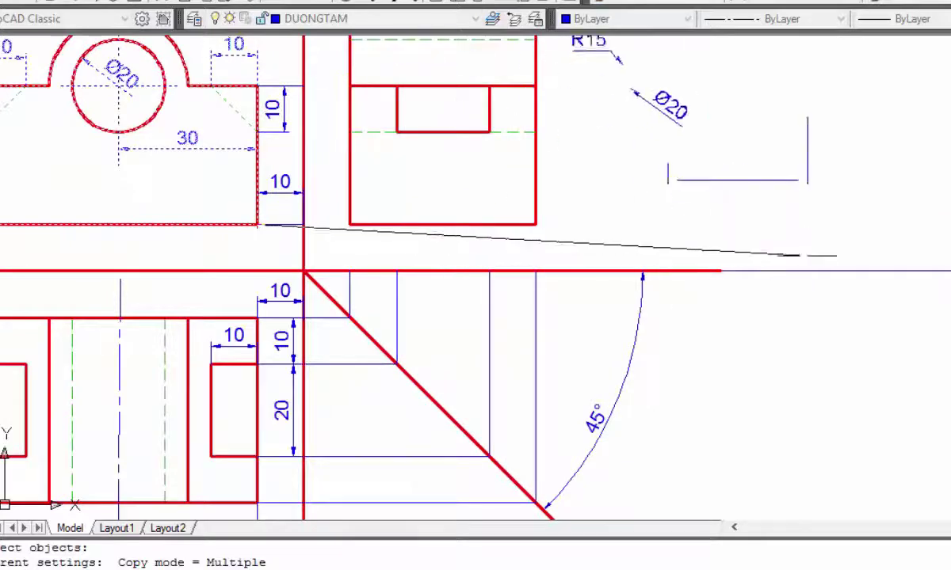
middle_click_drag(745, 253, 452, 229)
scroll(675, 246, "up", 3)
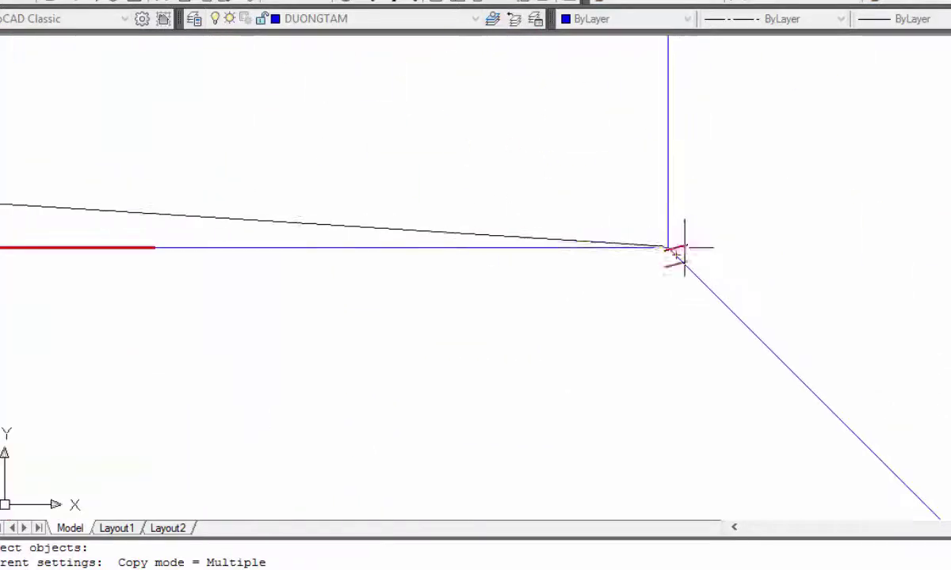
middle_click_drag(675, 246, 616, 240)
left_click(614, 241)
scroll(722, 214, "down", 4)
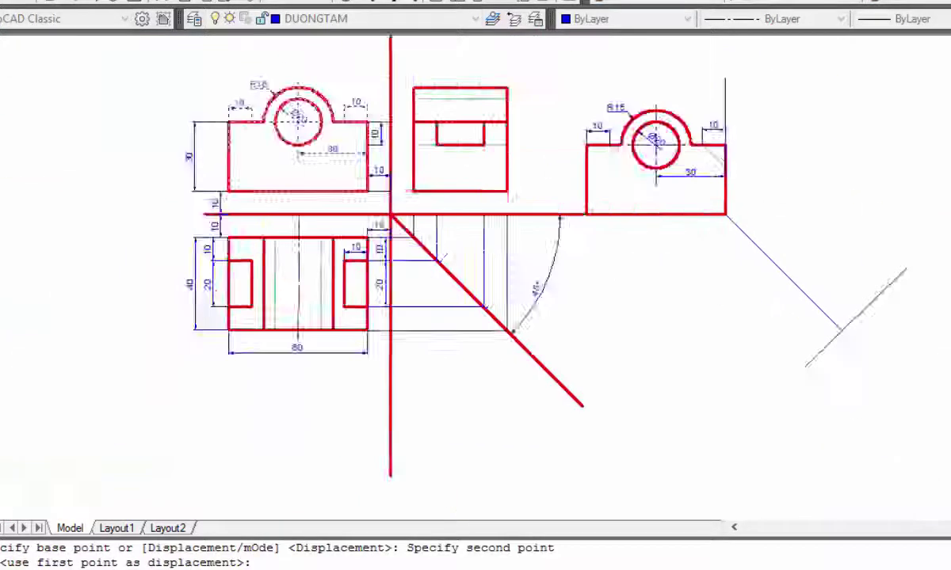
scroll(733, 207, "down", 2)
key("Escape")
Step: Erase the copy's 30, Ø20, R15 and 10 dimensions
scroll(713, 159, "up", 3)
scroll(723, 178, "up", 2)
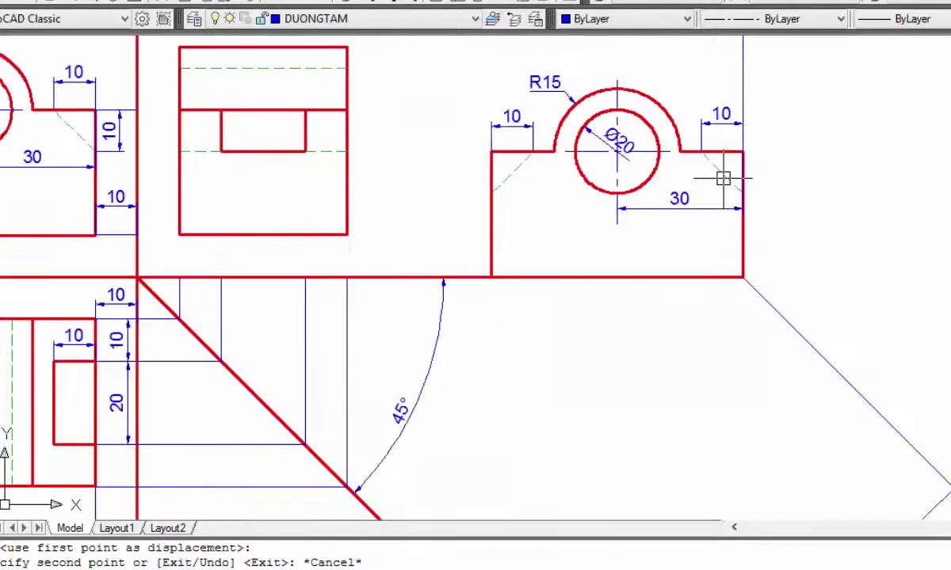
left_click(680, 208)
key("Delete")
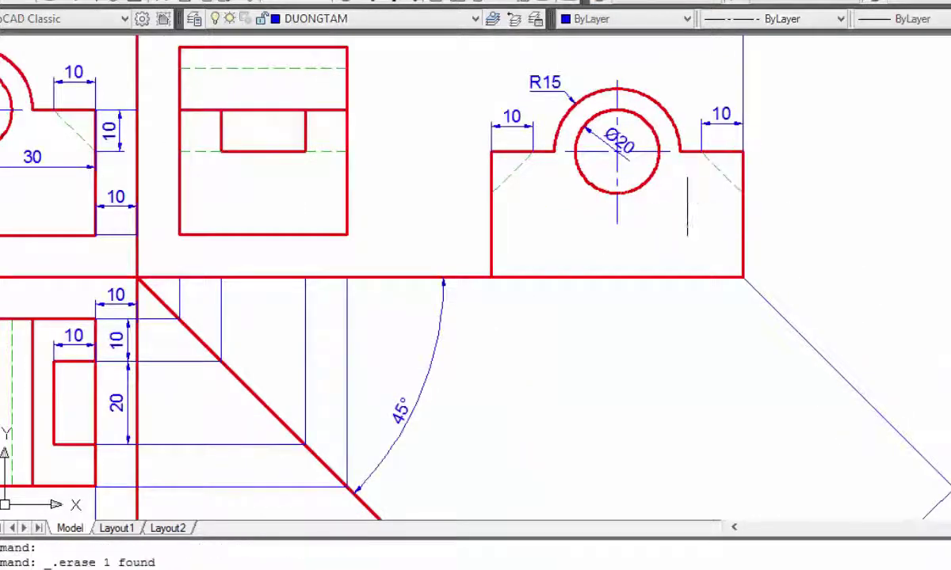
left_click(612, 147)
key("Delete")
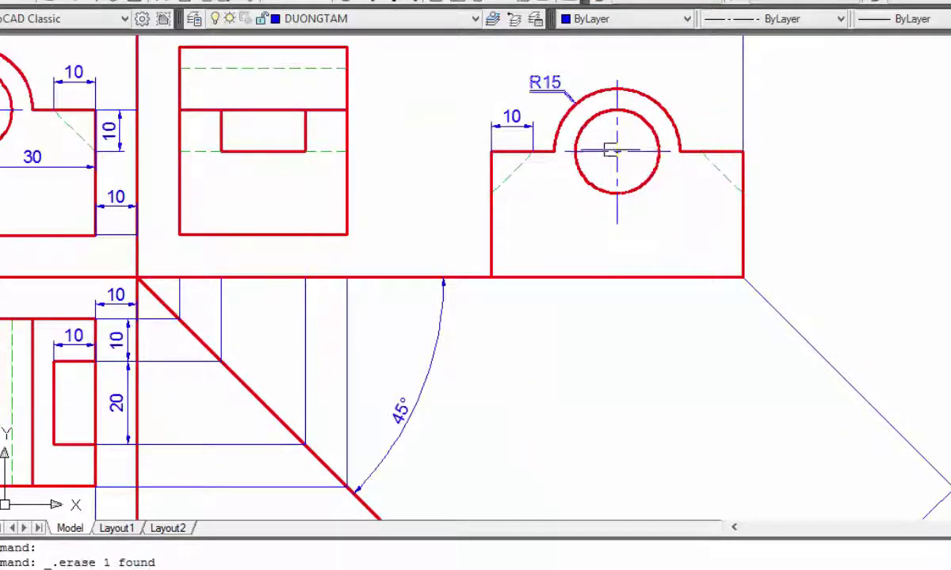
left_click(523, 83)
key("Delete")
left_click(510, 118)
key("Delete")
scroll(552, 163, "down", 4)
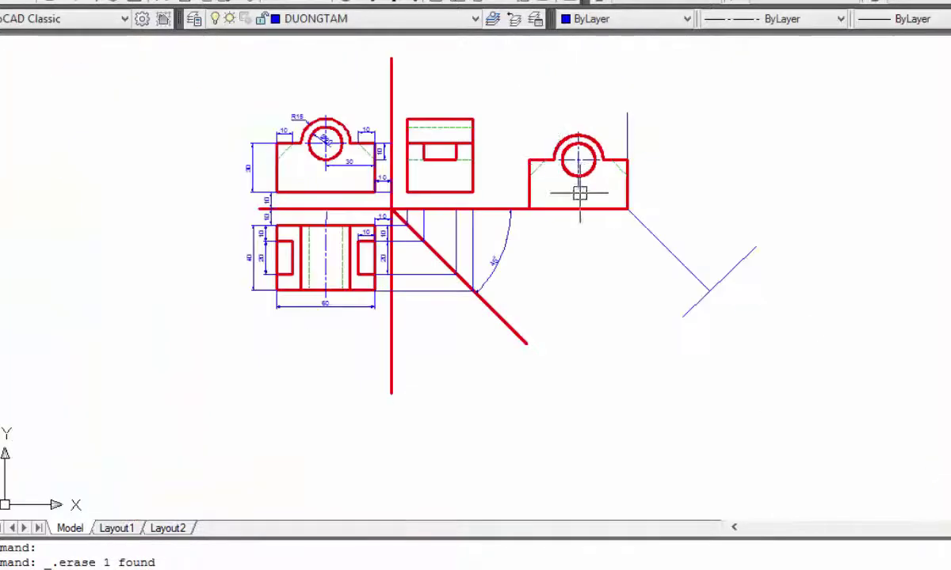
mouse_move(578, 196)
middle_mouse_down()
mouse_move(631, 190)
mouse_move(753, 238)
middle_mouse_up()
scroll(631, 182, "up", 3)
scroll(741, 226, "down", 2)
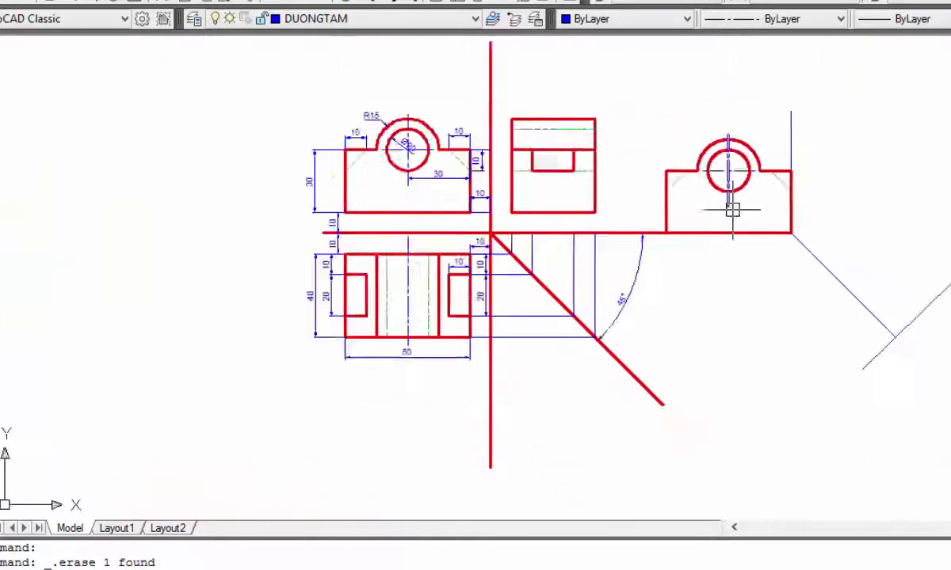
scroll(731, 209, "down", 1)
scroll(728, 202, "up", 2)
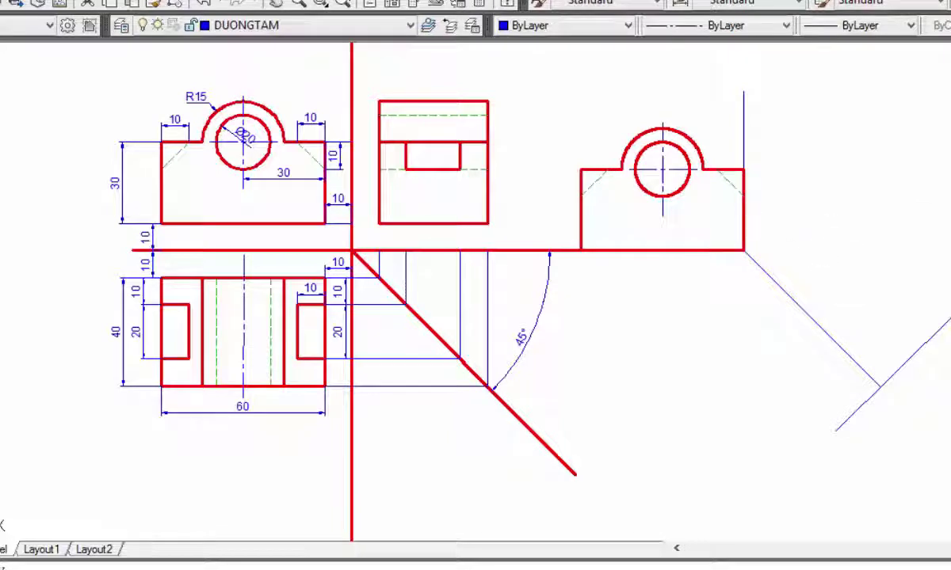
Step: Copy the 135° line to the copied view's lower-left corner and remove the short perpendicular line
key("Return")
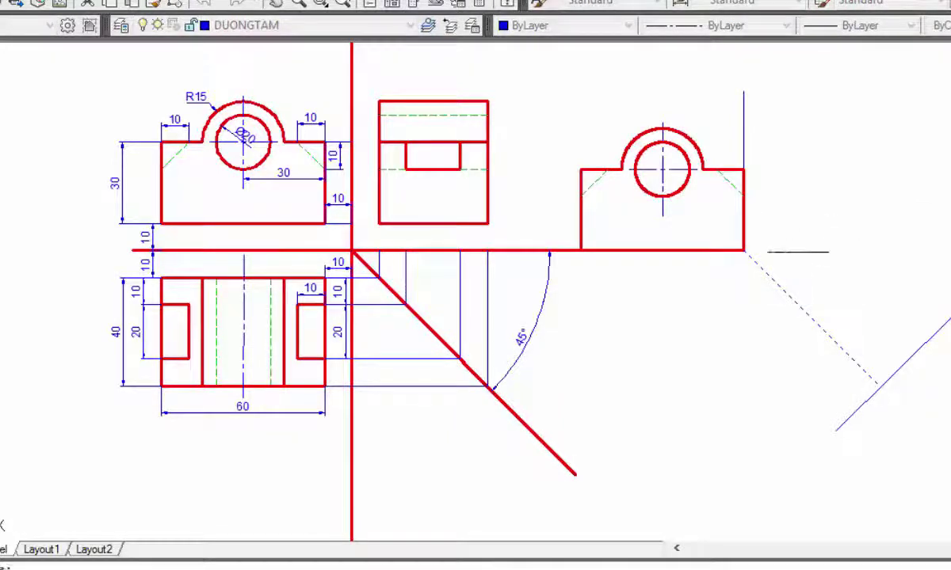
left_click(743, 250)
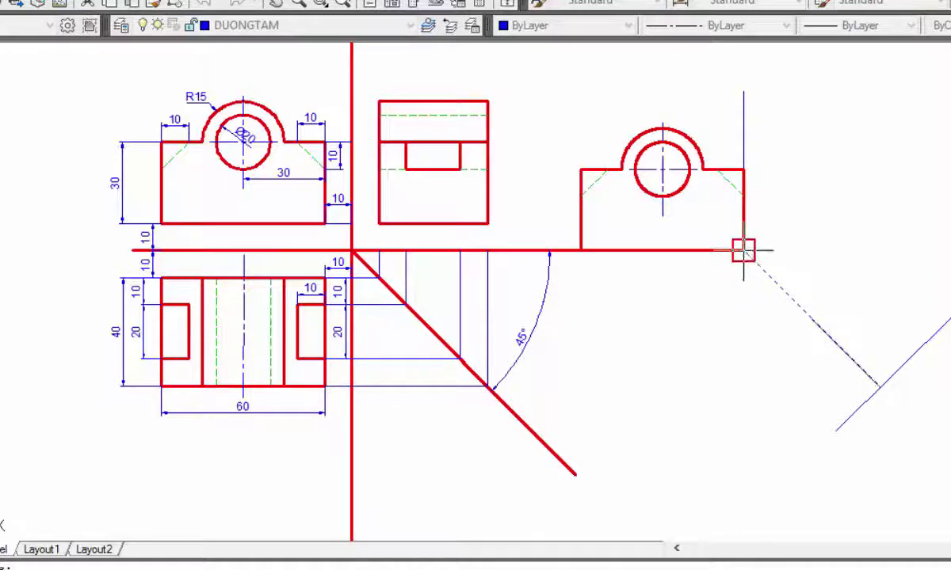
left_click(580, 251)
right_click(607, 236)
left_click(626, 244)
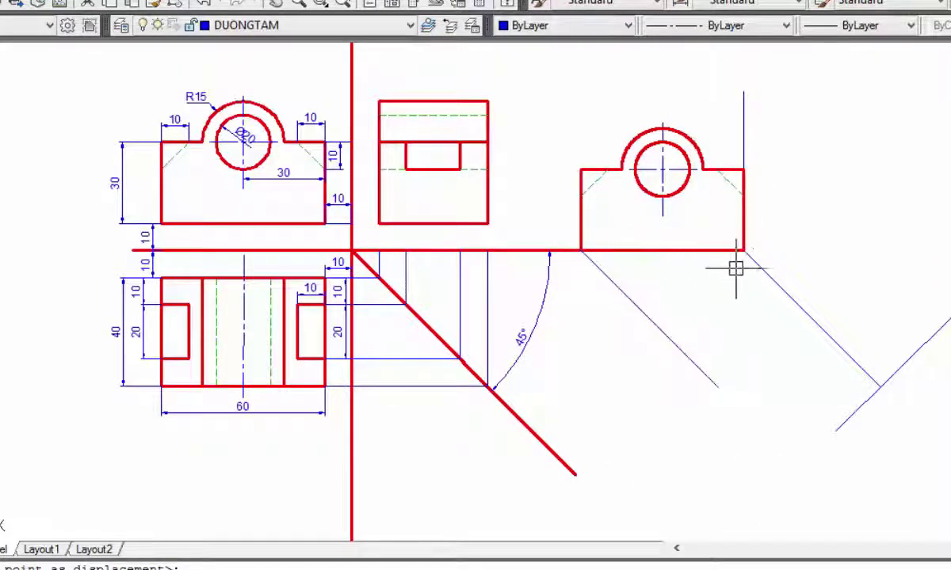
left_click(835, 431)
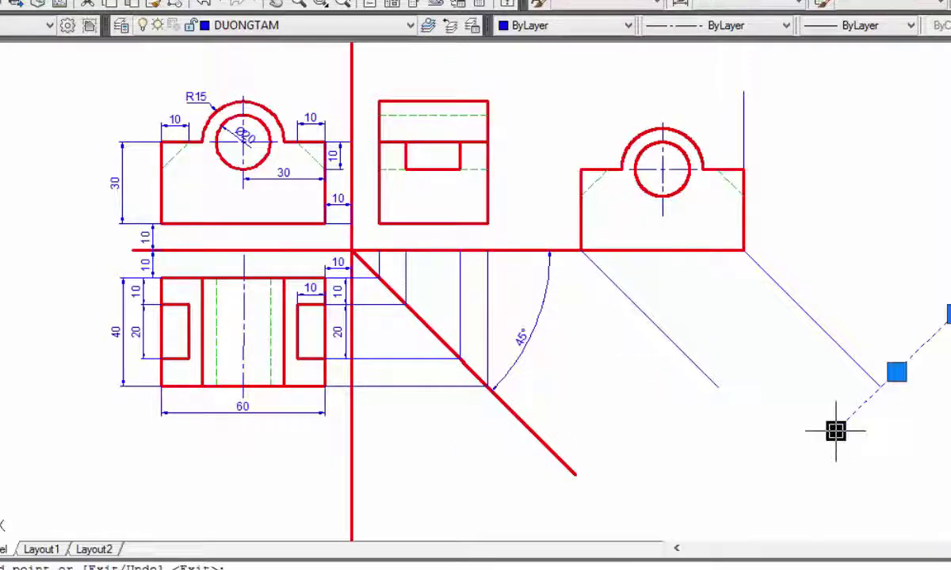
key("Escape")
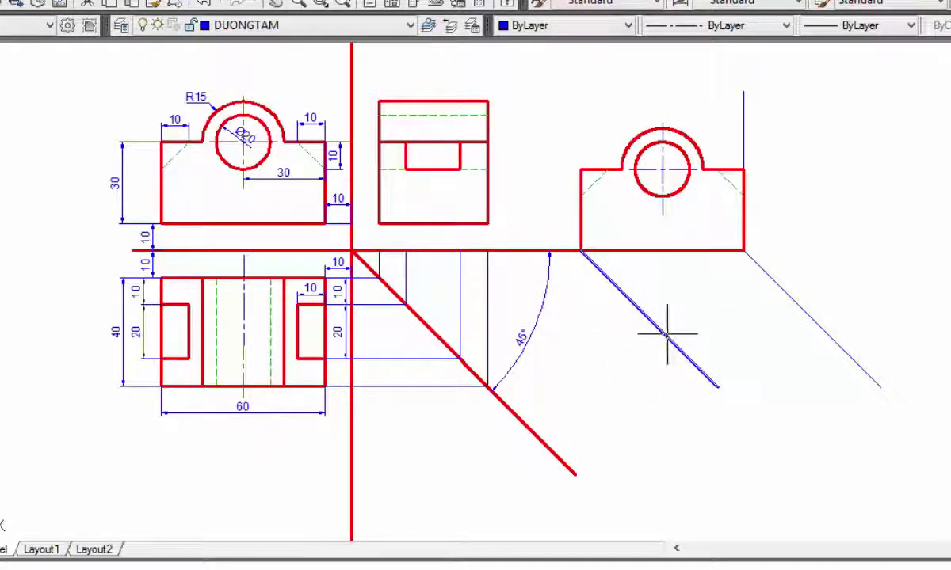
Step: Use Draw > Point > Measure on the left receding line to place equally spaced point markers
left_click(238, 2)
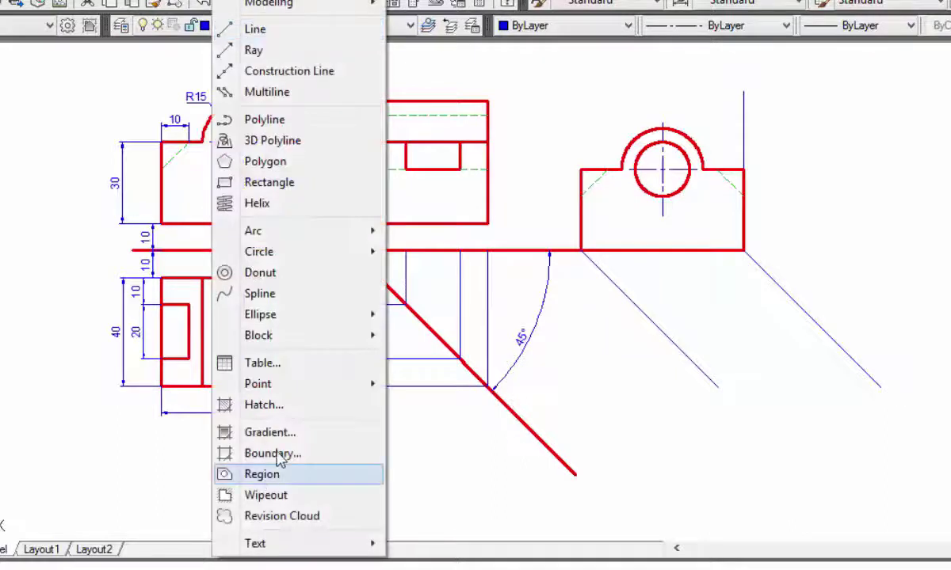
mouse_move(258, 383)
left_click(435, 454)
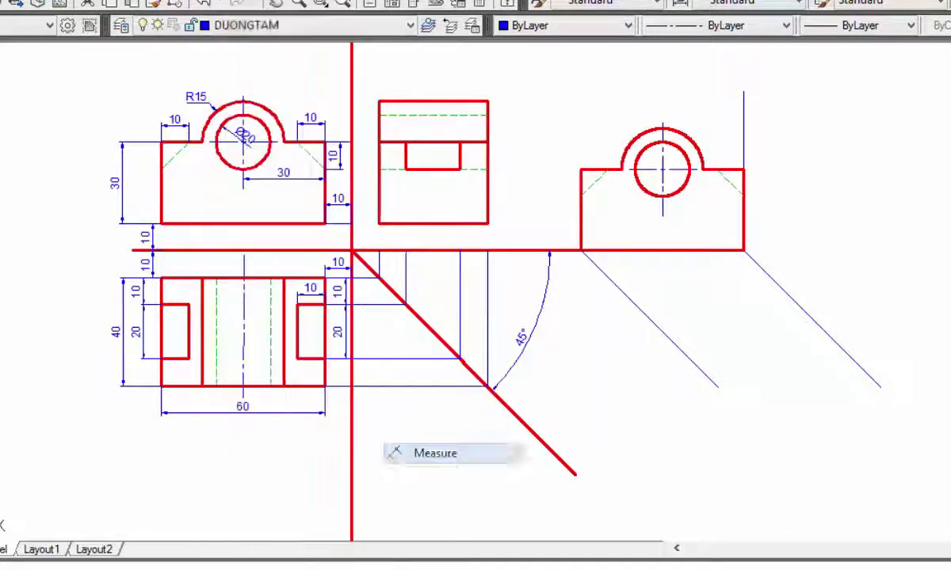
left_click(634, 304)
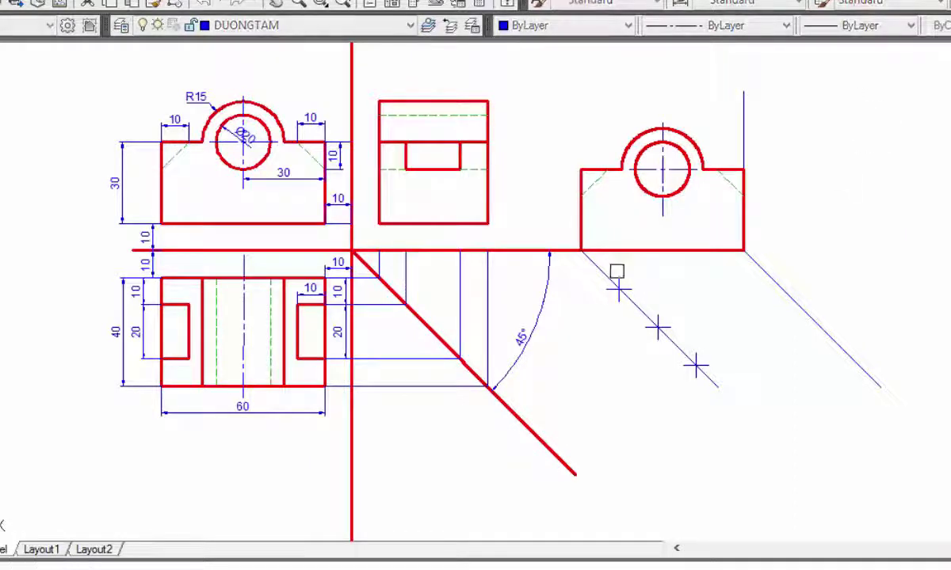
Step: Cancel the pending copy and erase the three construction point markers
scroll(595, 251, "up", 5)
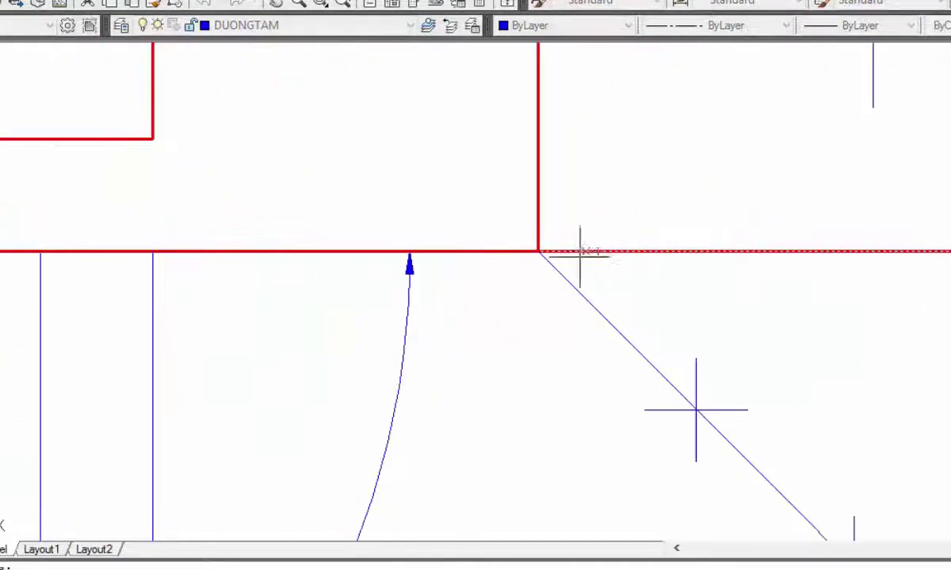
scroll(562, 242, "up", 4)
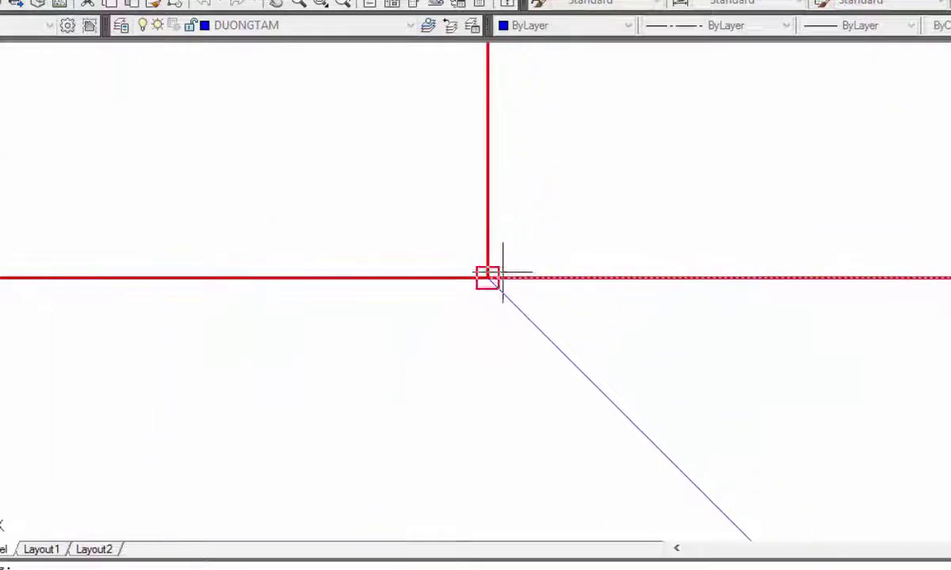
scroll(662, 419, "down", 4)
middle_click_drag(732, 509, 615, 297)
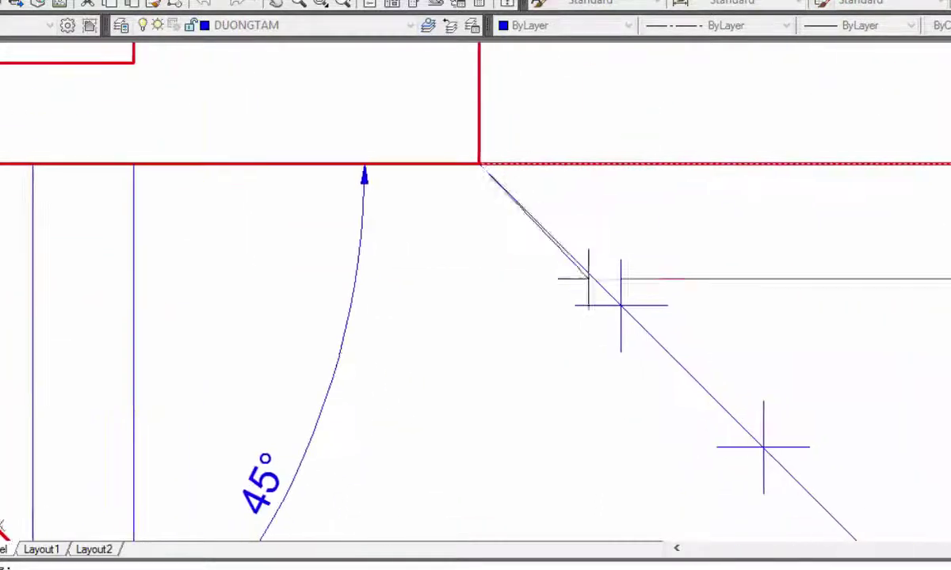
scroll(615, 297, "up", 4)
scroll(486, 255, "down", 4)
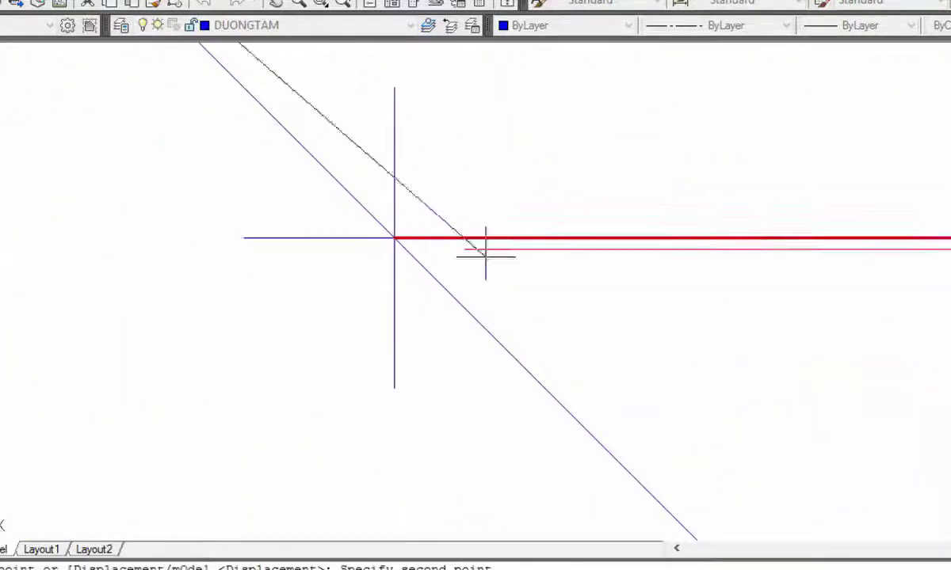
scroll(507, 266, "down", 8)
key("Escape")
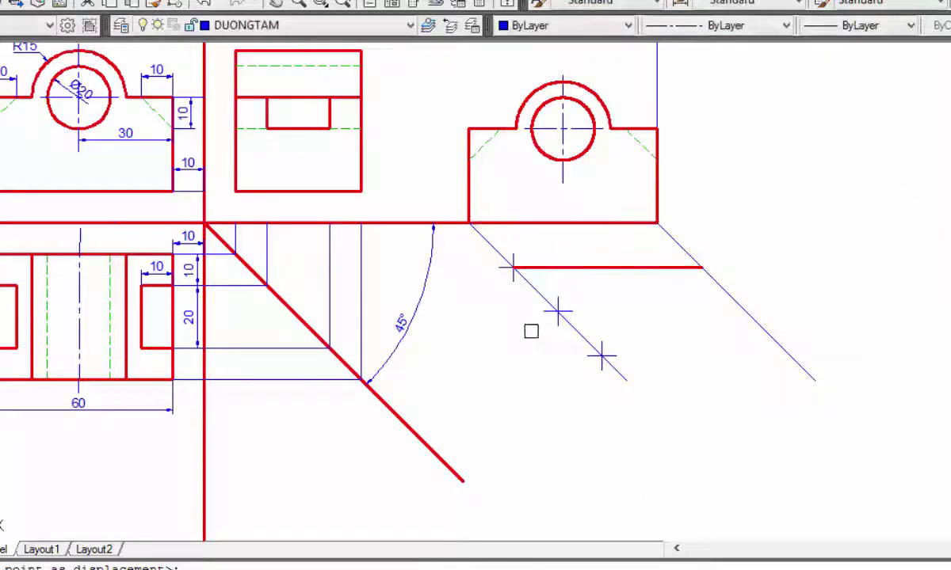
left_click(465, 246)
left_click(662, 421)
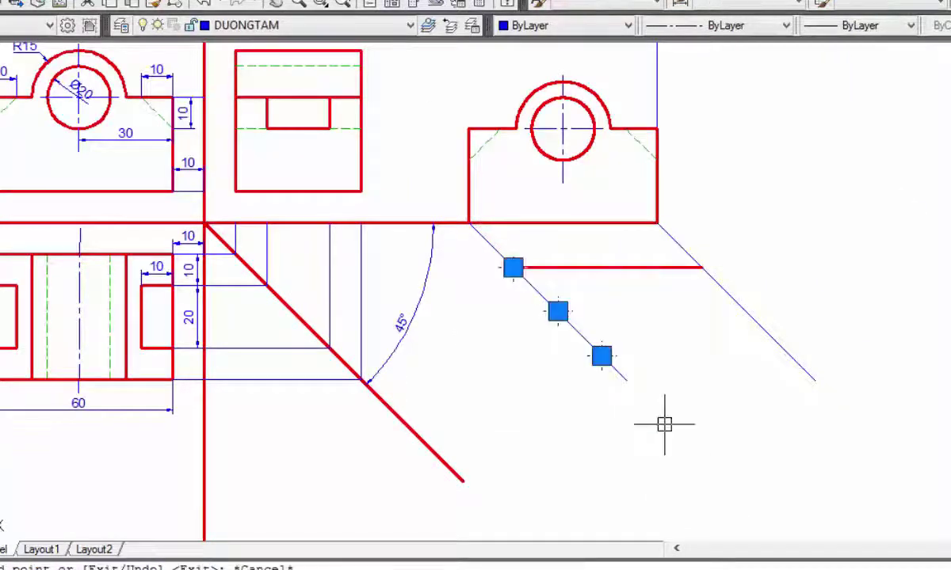
key("Delete")
Step: Copy the right view's vertical edge to both diagonal intersections to form the front face's sides
middle_click_drag(650, 408, 671, 422)
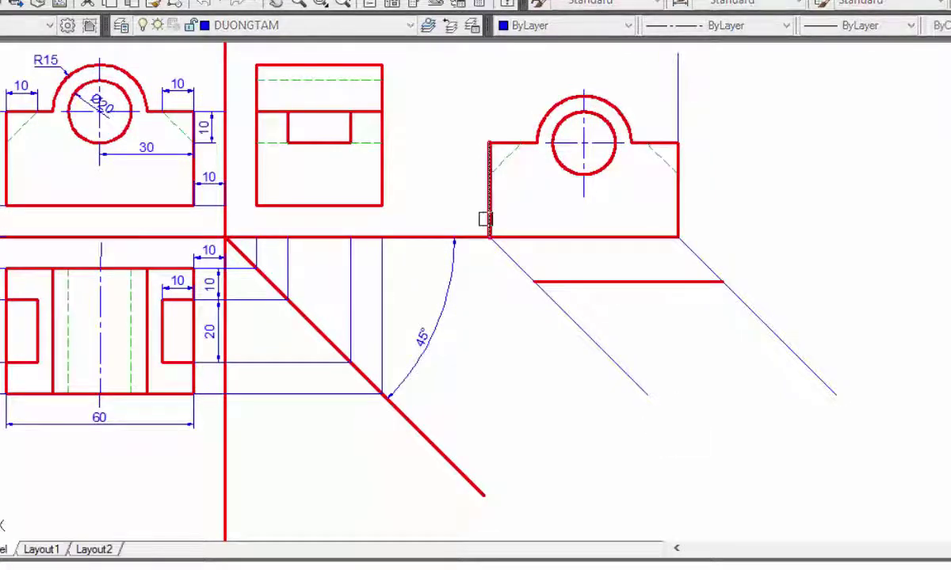
scroll(486, 238, "up", 5)
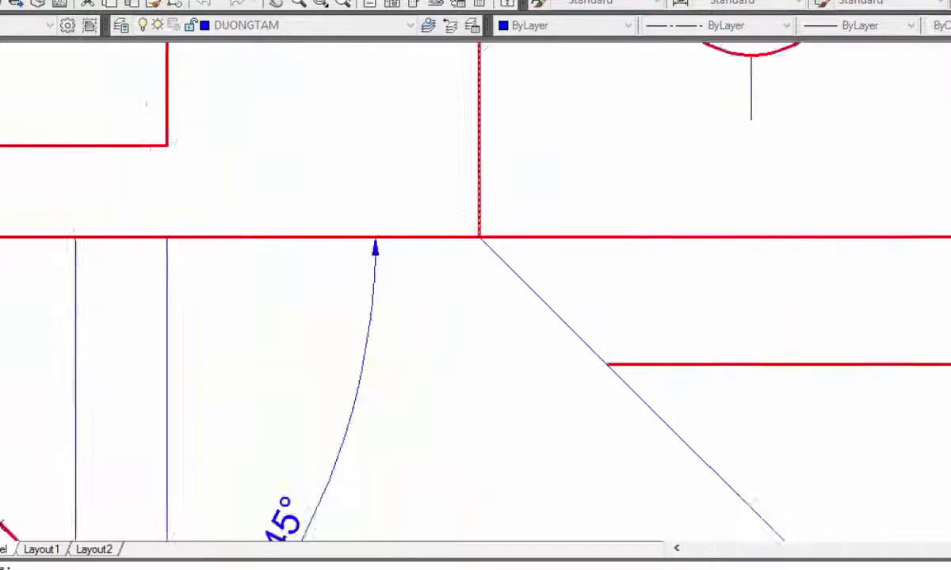
scroll(447, 235, "up", 5)
scroll(447, 236, "down", 3)
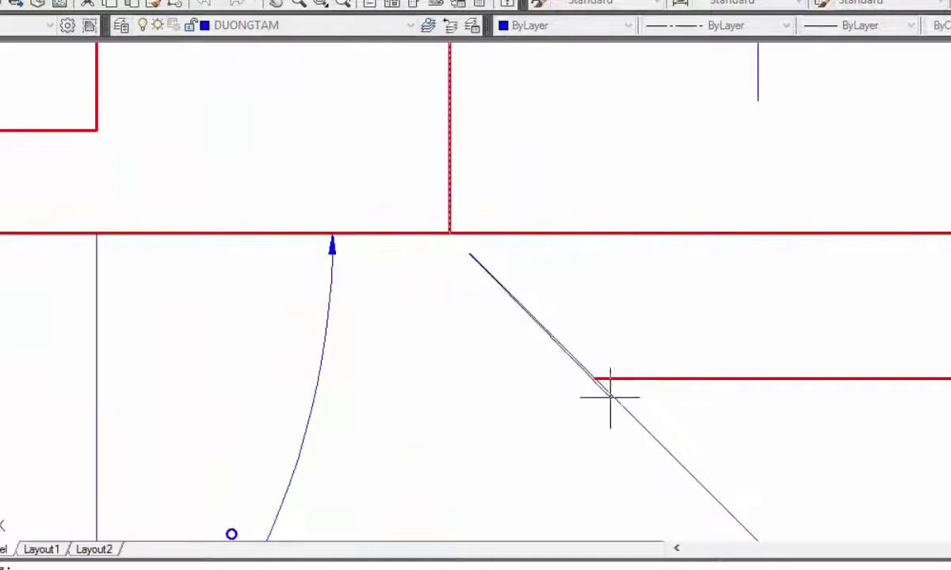
scroll(598, 382, "up", 3)
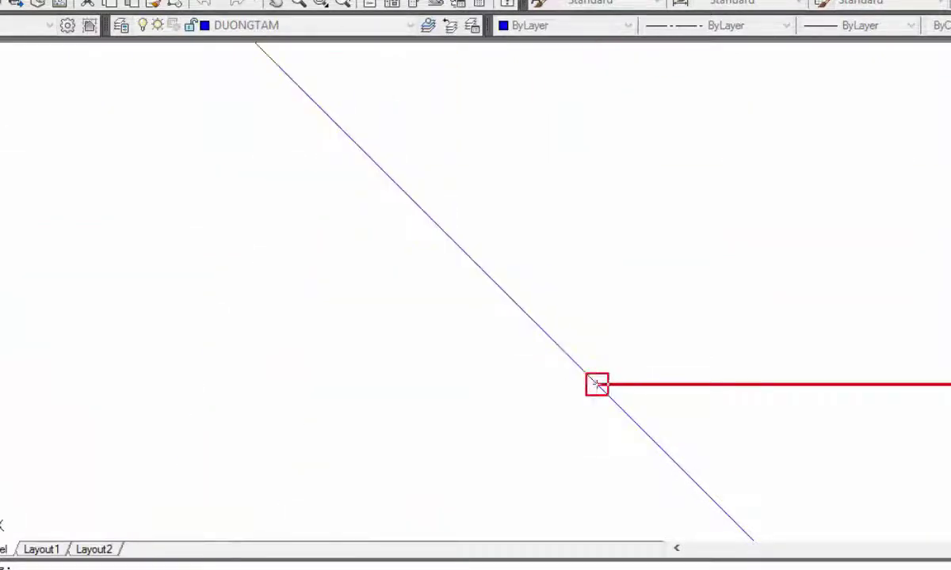
left_click(599, 384)
scroll(586, 346, "down", 3)
left_click(587, 352)
middle_click_drag(880, 329, 563, 272)
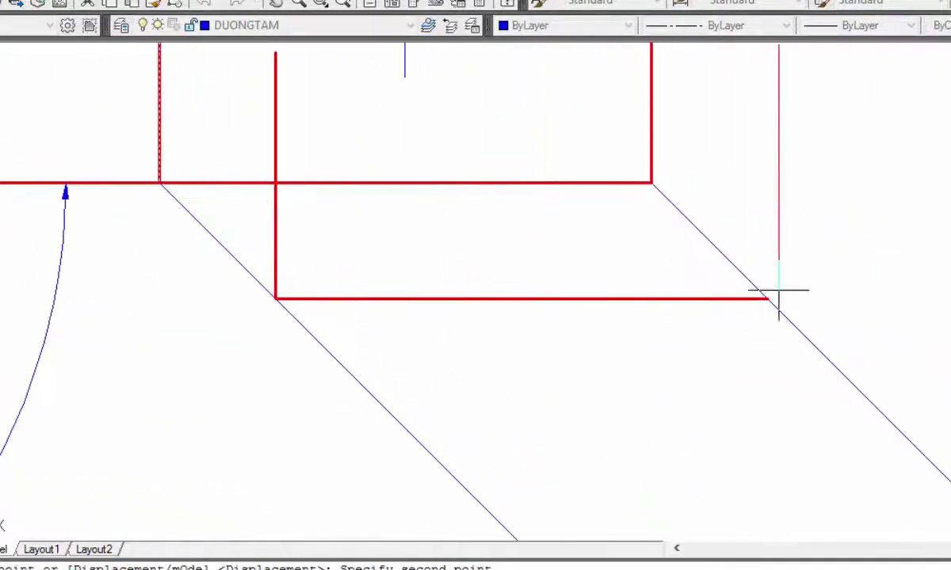
scroll(767, 298, "down", 3)
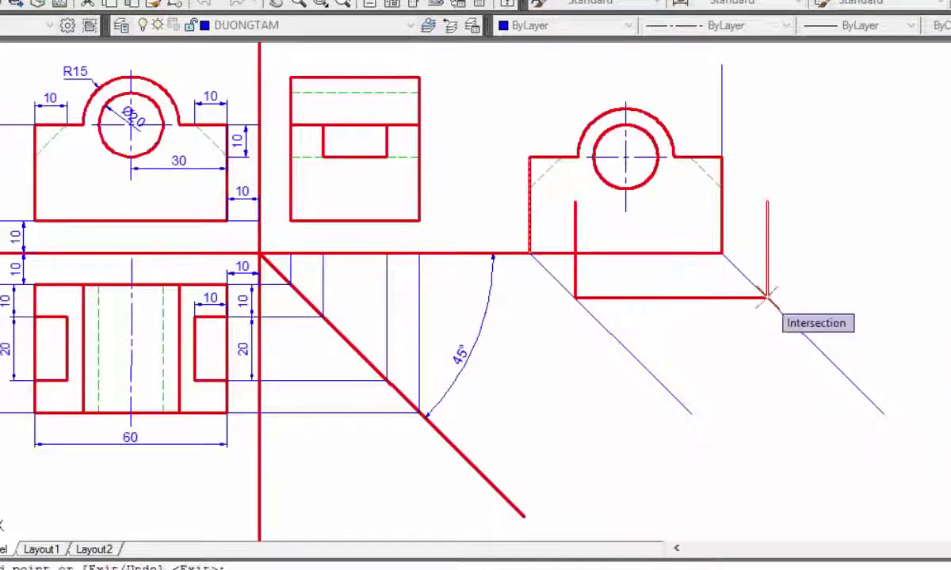
left_click(767, 297)
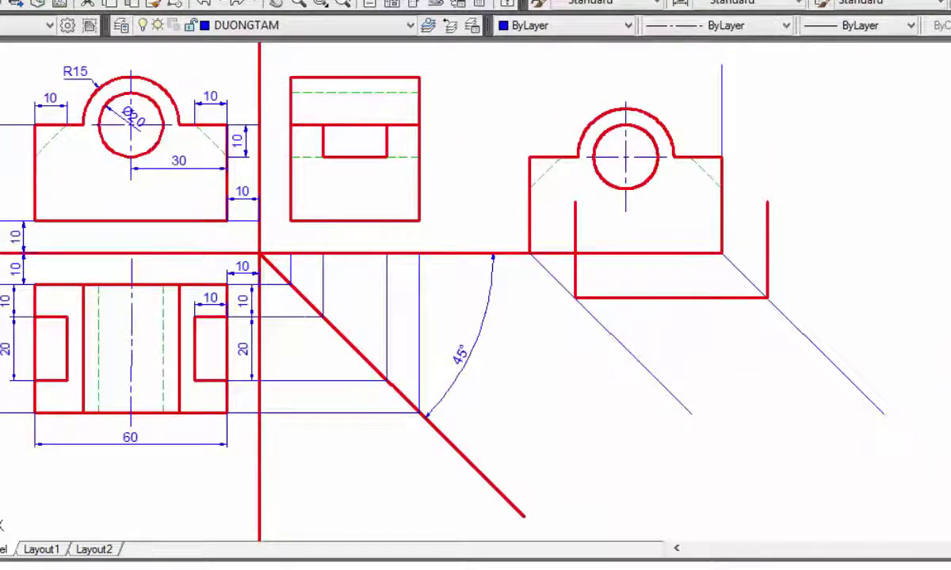
Step: Copy the 45° receding diagonal to the view's top-right corner
left_click(530, 253)
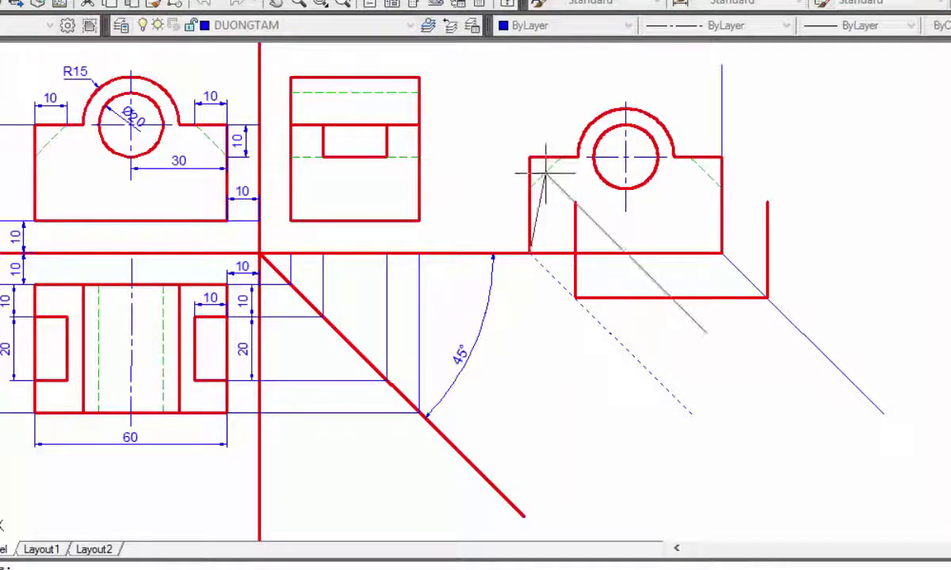
left_click(721, 158)
right_click(822, 135)
left_click(854, 144)
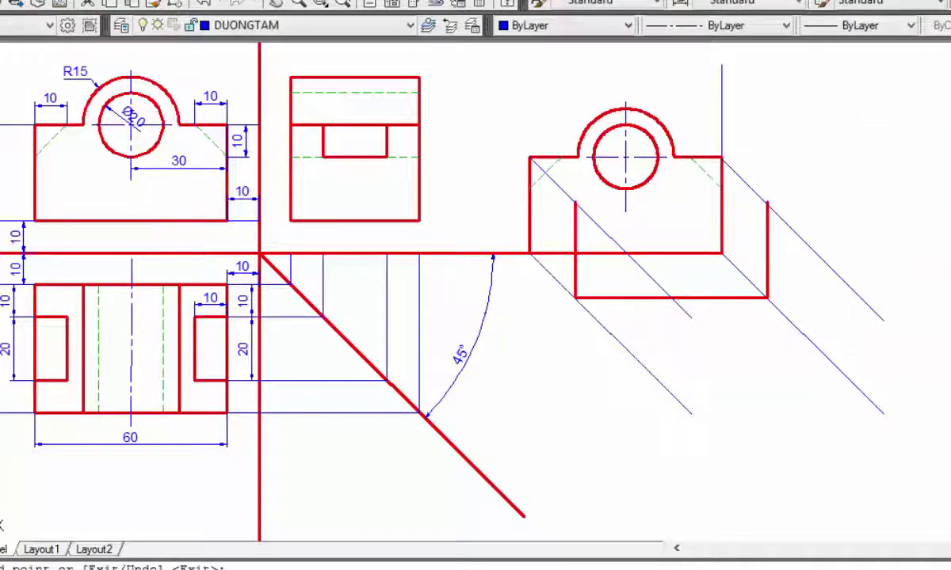
Step: Copy the bottom edge up to the top of the vertical edges to close the offset face
left_click(598, 297)
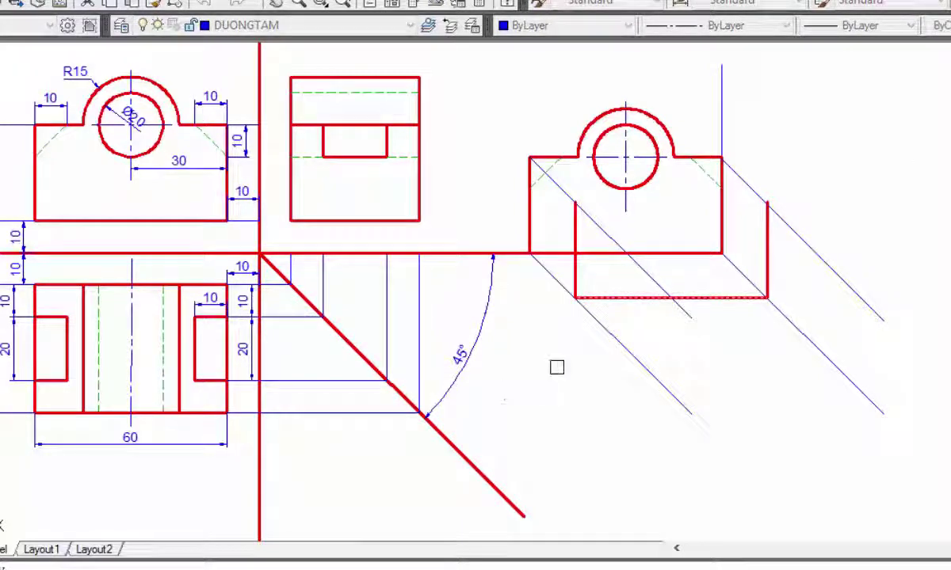
key("Return")
left_click(575, 203)
scroll(583, 218, "up", 5)
scroll(583, 218, "up", 1)
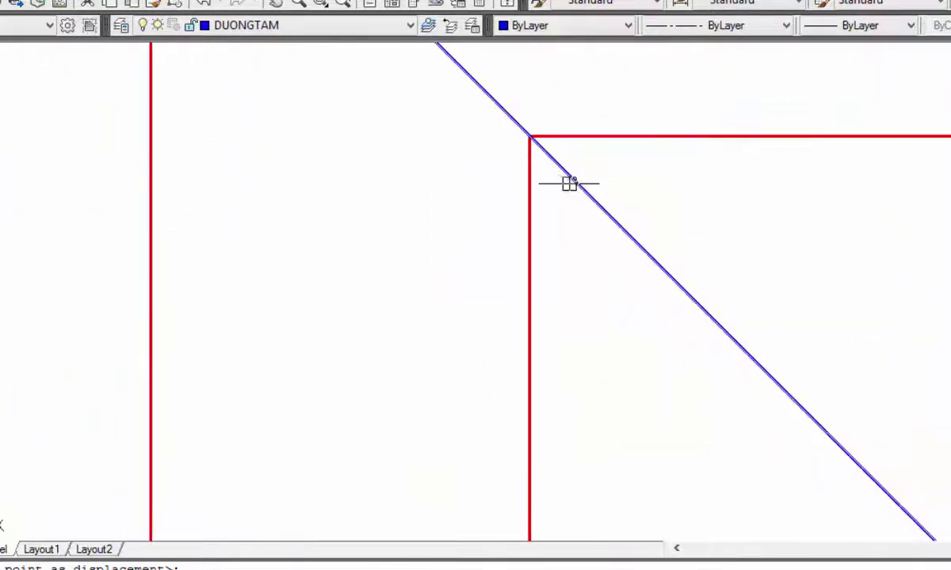
scroll(569, 181, "down", 4)
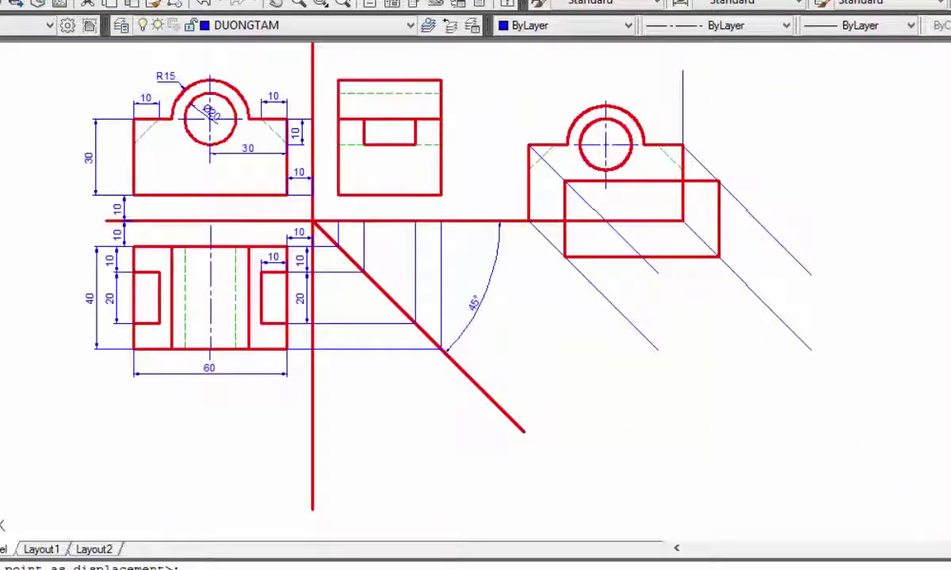
type("tr")
key("Return")
key("Return")
Step: Trim the diagonal overhangs beyond, inside and below the shifted box
left_click(789, 254)
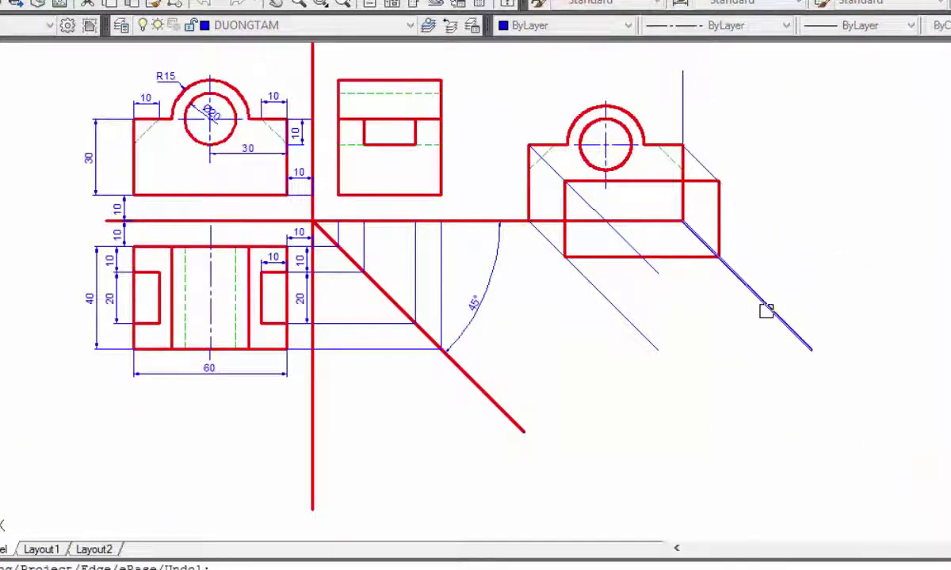
left_click(648, 270)
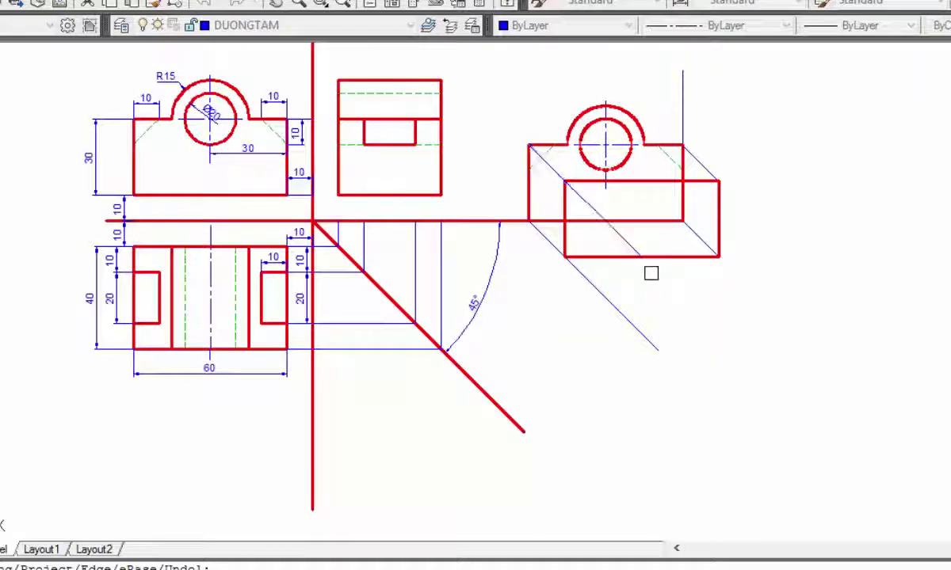
left_click(635, 332)
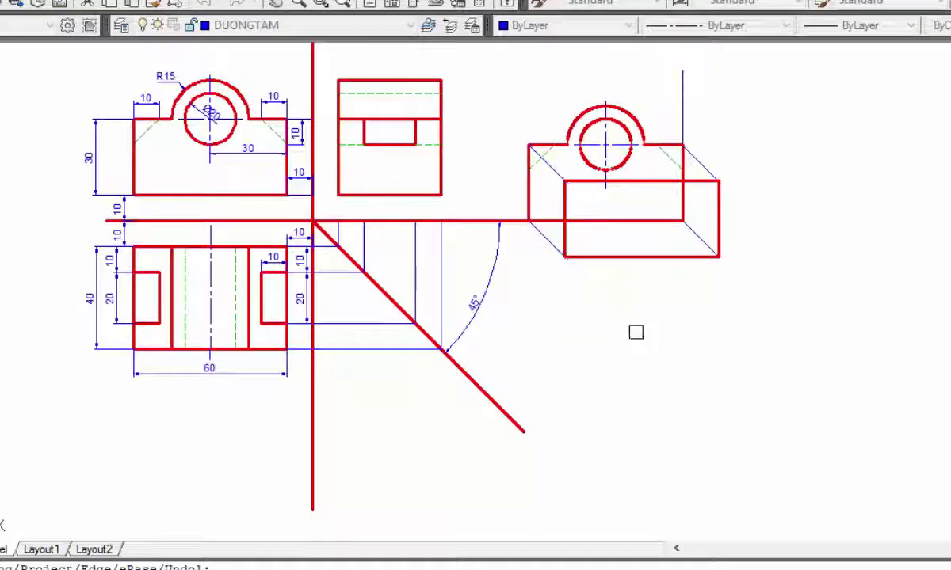
right_click(622, 328)
left_click(638, 333)
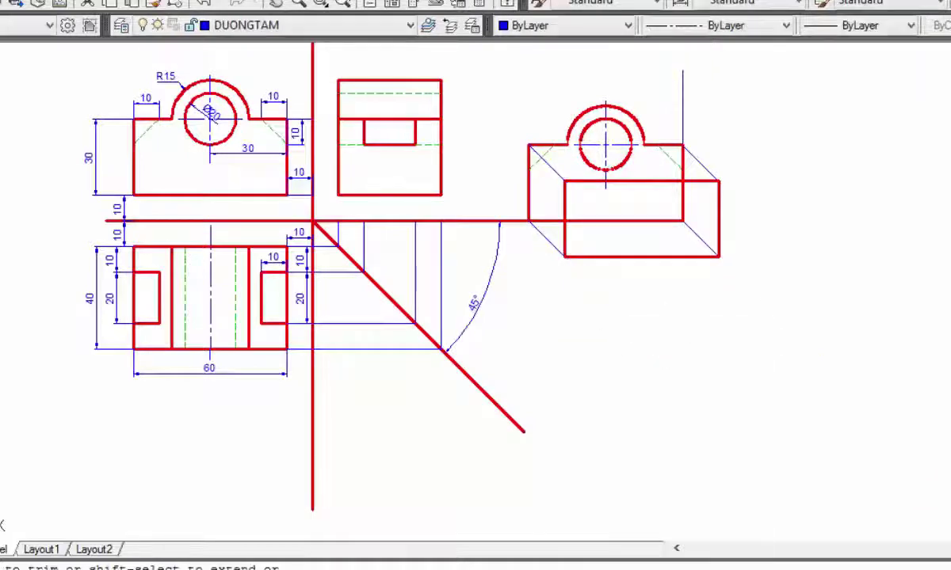
left_click(641, 256)
Step: Match the thick red outline style onto both top receding edges and the lower-left receding edge
type("ma")
key("Return")
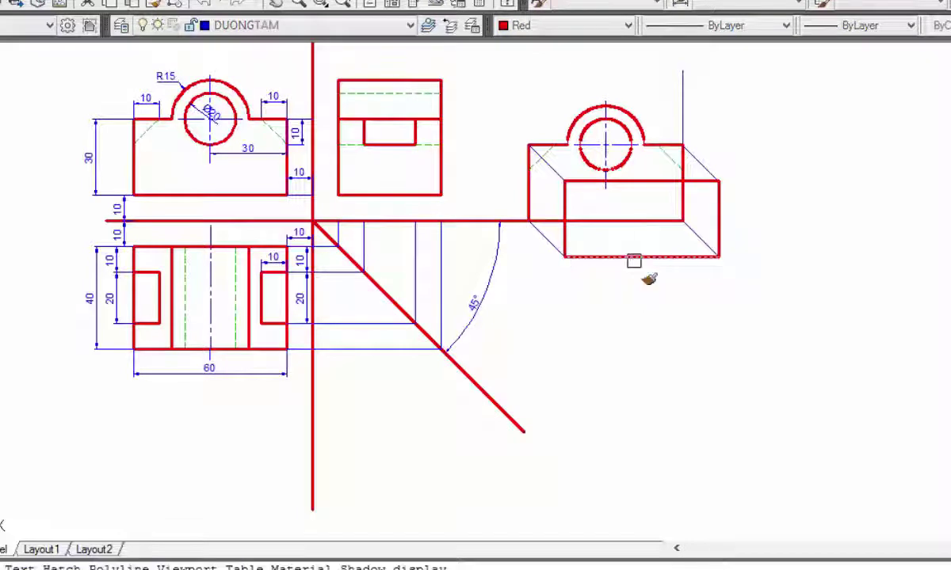
left_click(700, 162)
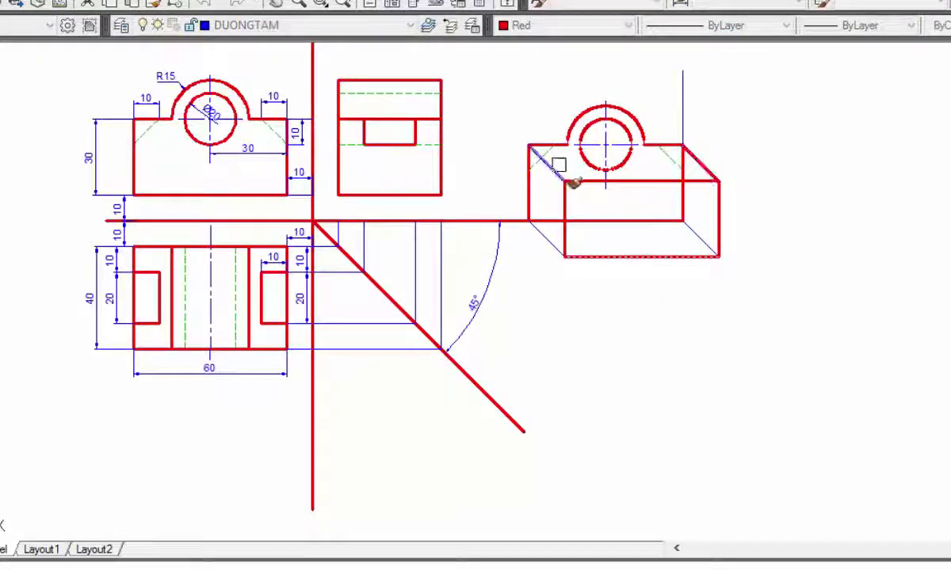
left_click(543, 161)
left_click(537, 228)
right_click(571, 329)
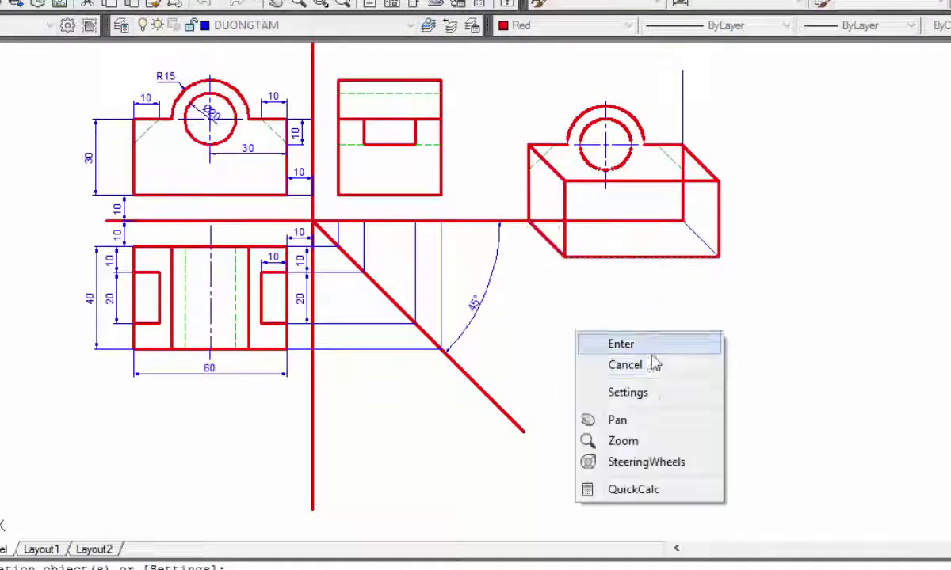
left_click(669, 345)
scroll(628, 230, "up", 3)
mouse_move(633, 181)
middle_mouse_down()
mouse_move(665, 259)
mouse_move(665, 244)
middle_mouse_up()
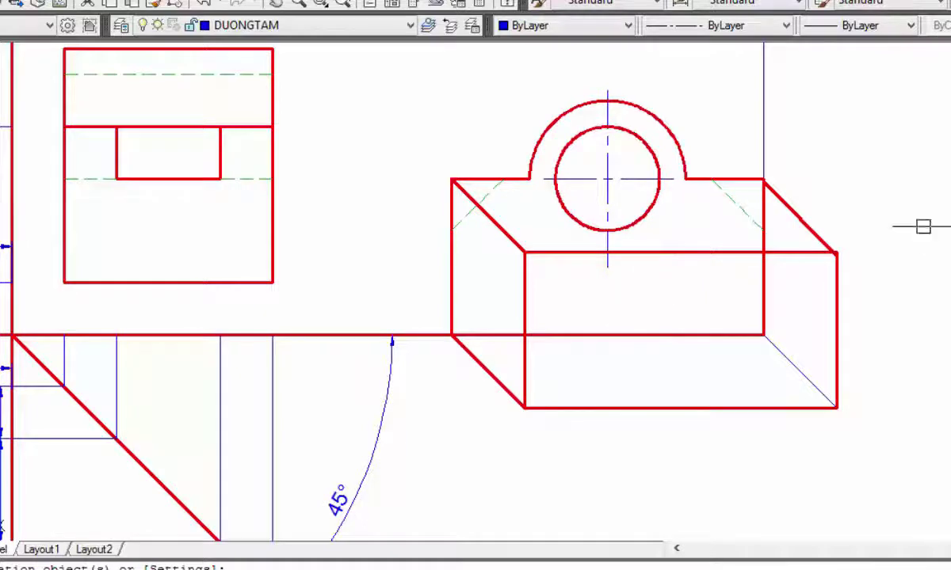
Step: Copy the box's slanted top edges from its top-left corner to the notch corner
scroll(808, 230, "down", 2)
middle_click_drag(630, 224, 605, 198)
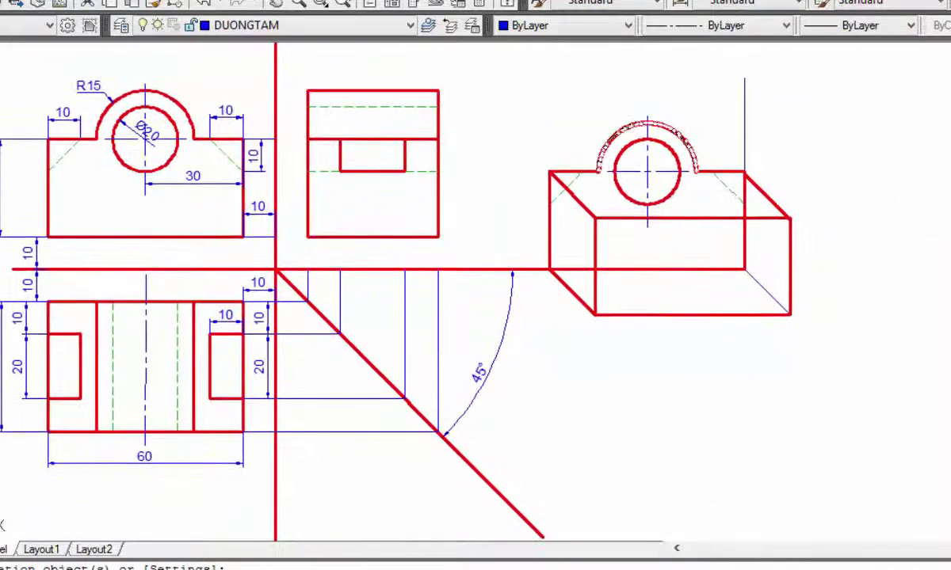
left_click(570, 192)
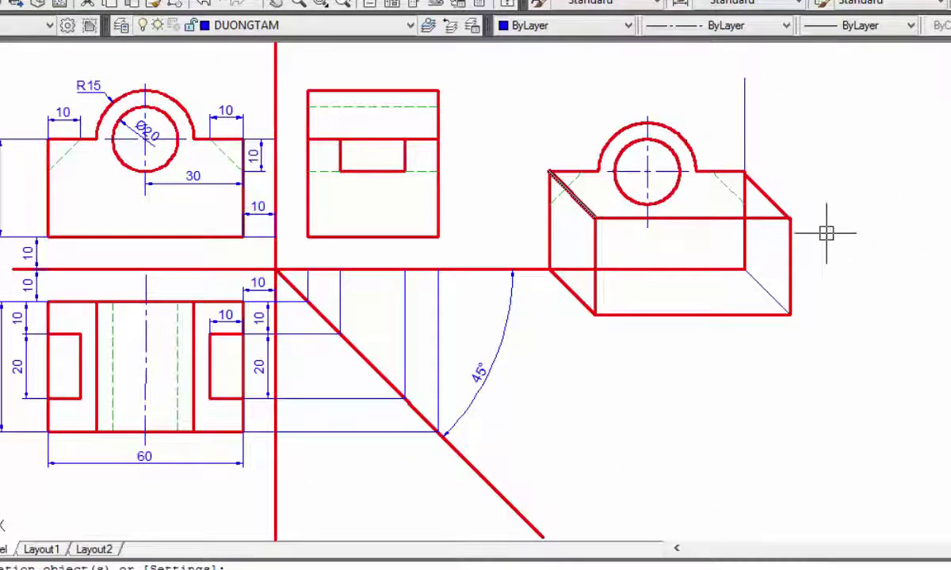
left_click(647, 224)
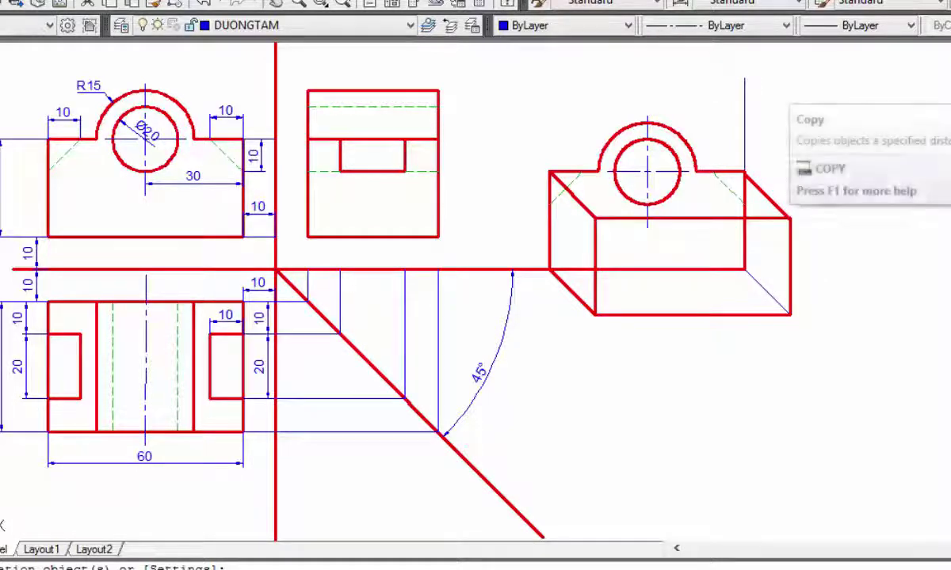
left_click(785, 97)
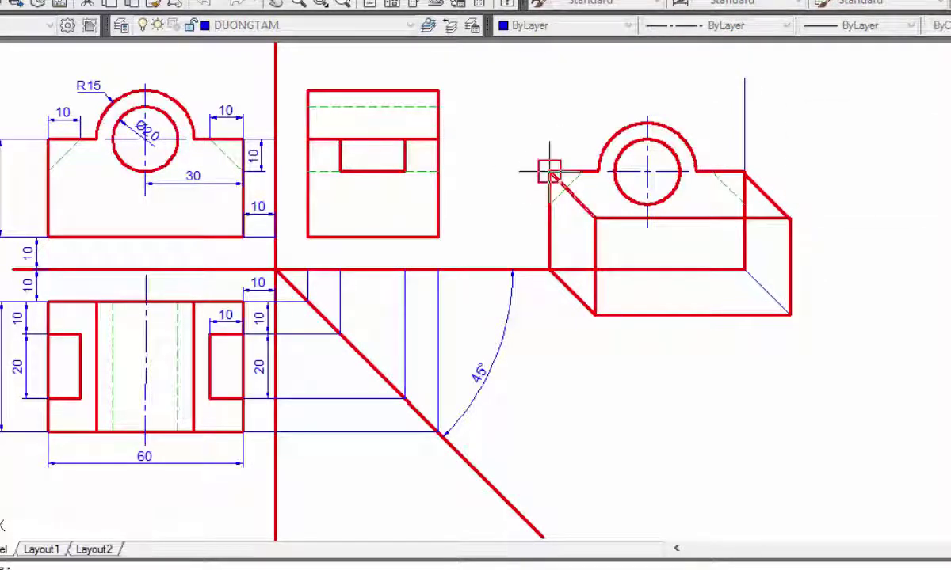
left_click(595, 170)
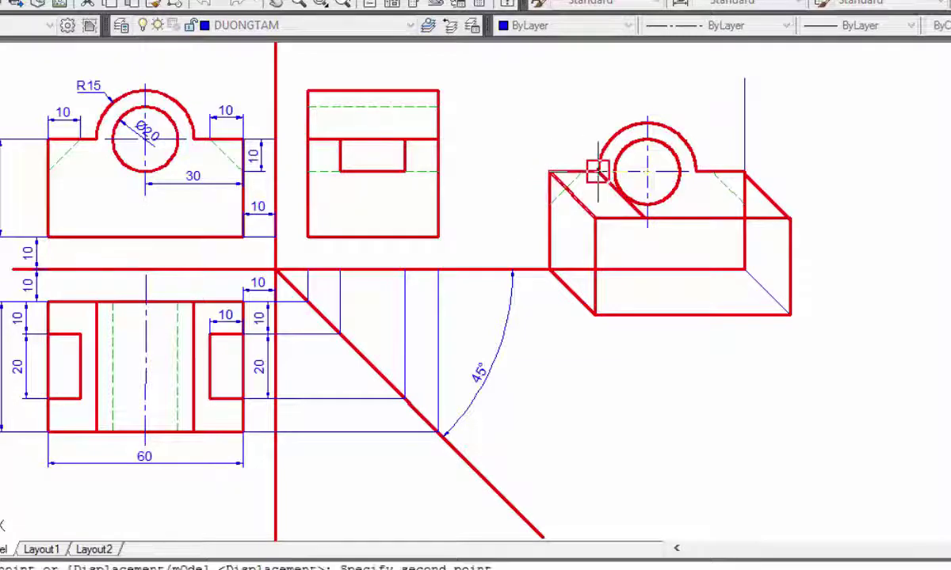
left_click(694, 171)
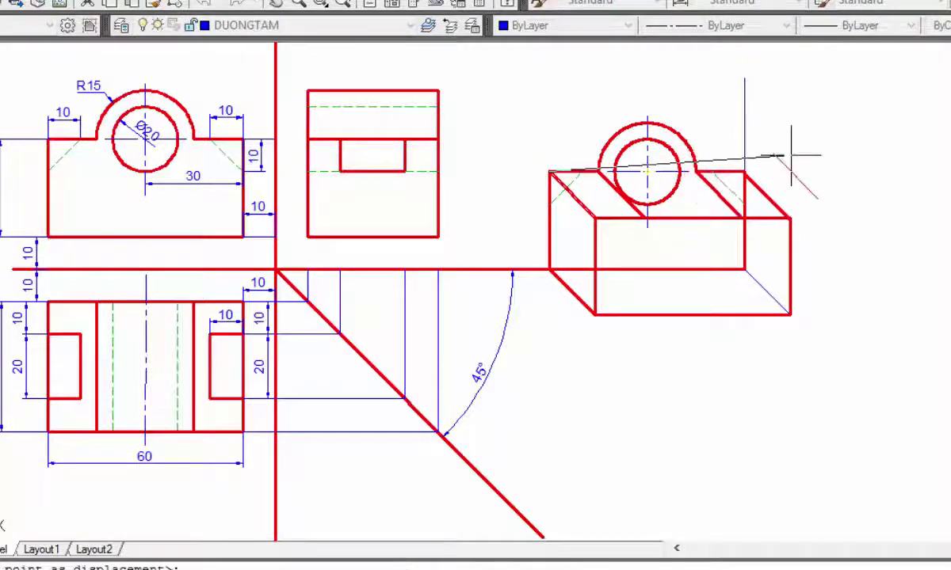
right_click(823, 158)
left_click(863, 169)
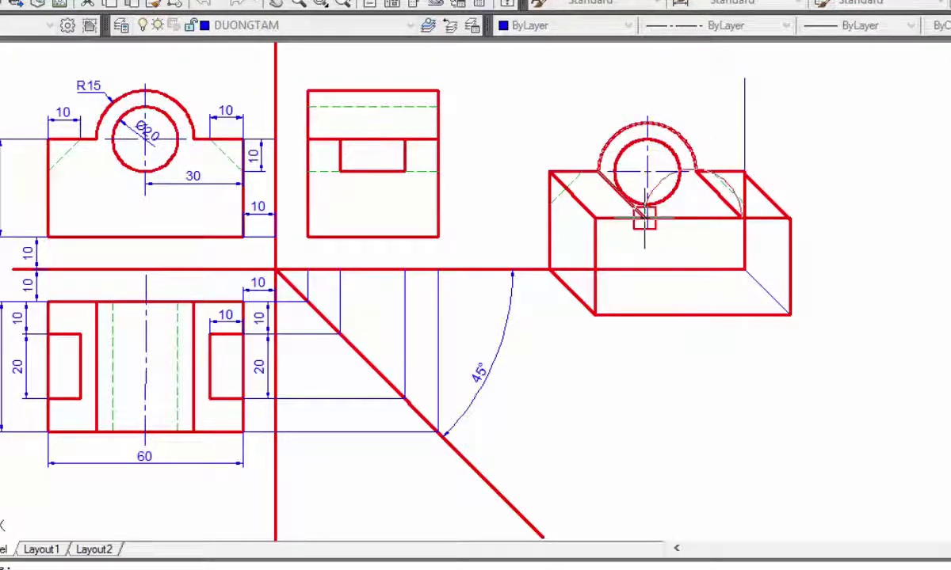
Step: Place a copy of the R15 arc on the box's front top edge
left_click(600, 171)
right_click(847, 126)
left_click(860, 137)
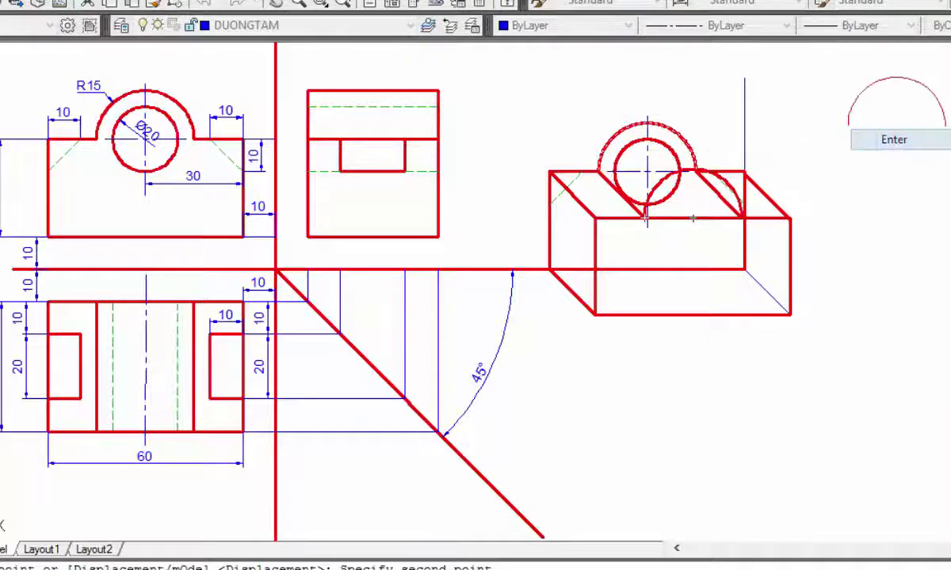
scroll(731, 204, "up", 3)
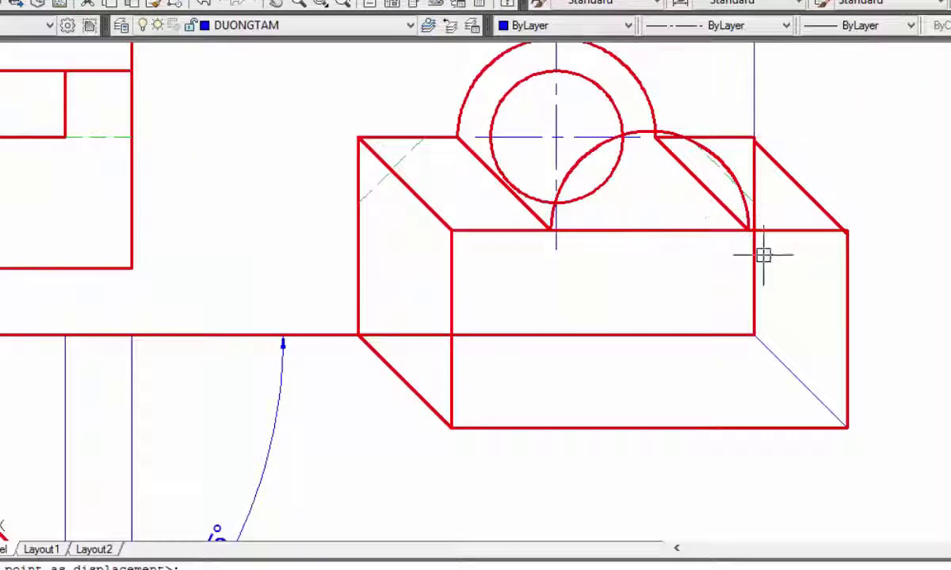
scroll(678, 224, "down", 2)
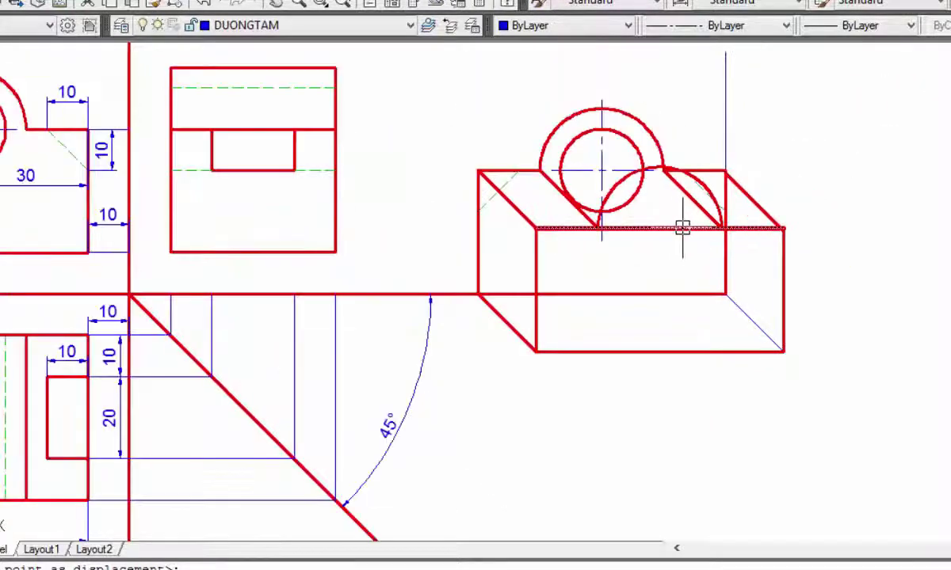
scroll(682, 229, "up", 2)
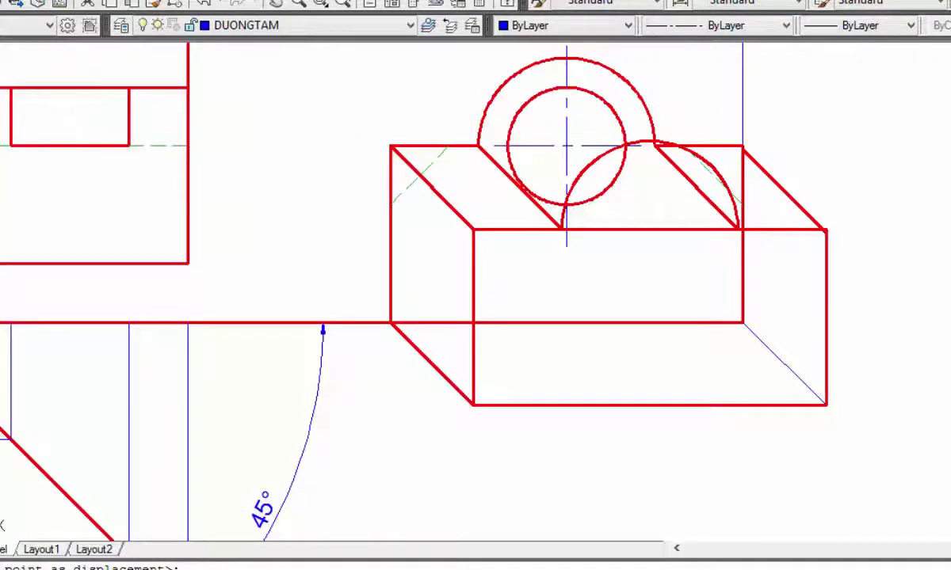
scroll(651, 136, "up", 5)
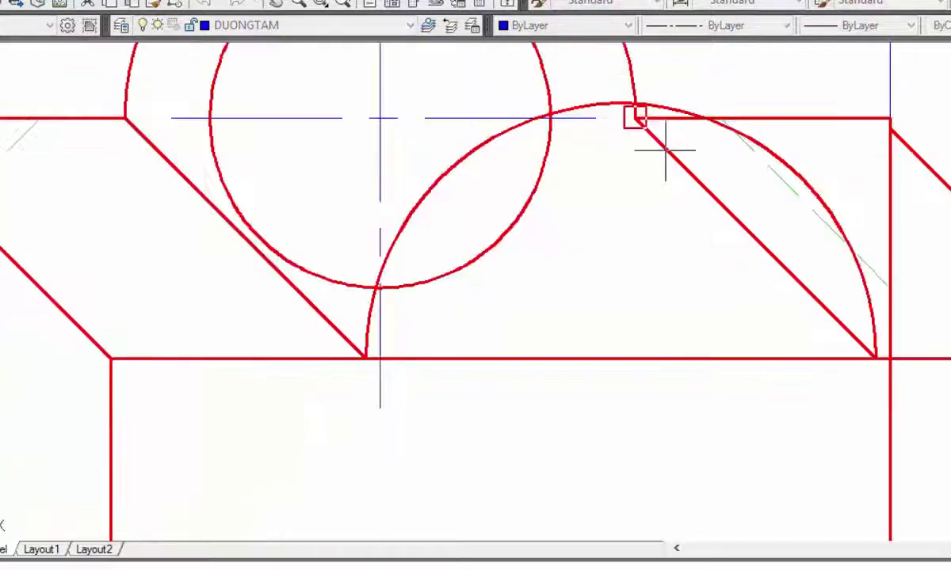
scroll(641, 103, "up", 4)
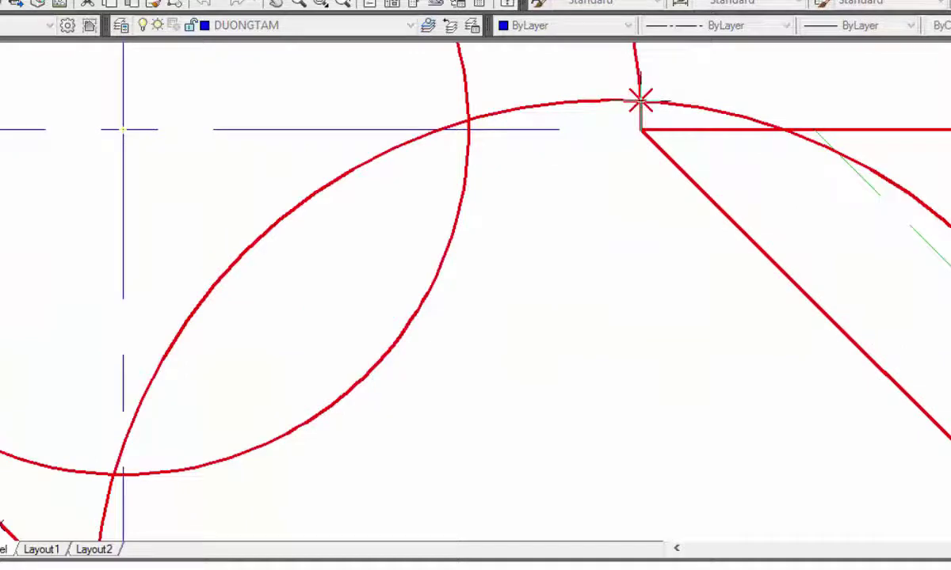
scroll(640, 102, "down", 5)
scroll(636, 106, "down", 5)
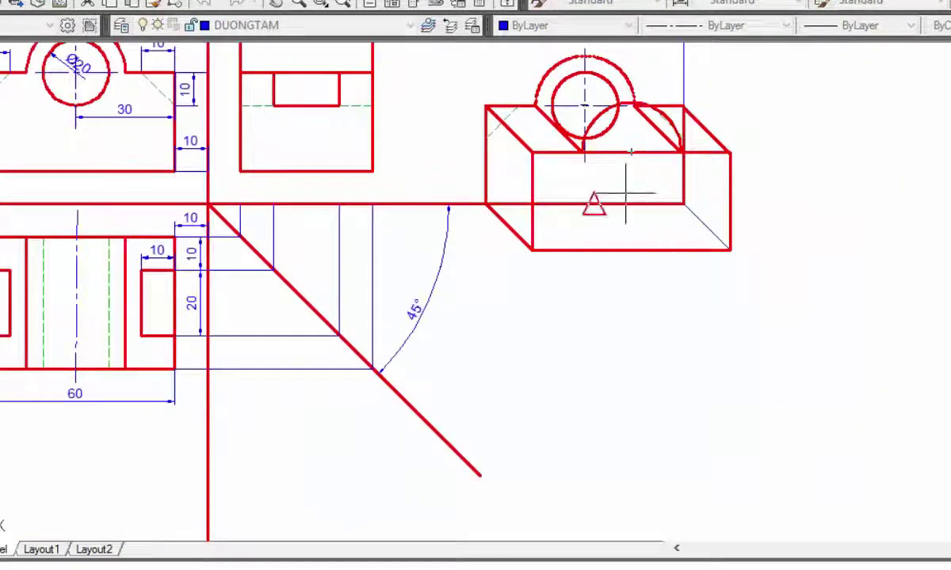
Step: Copy the hole circle to the front arc's centre and delete the original upper circle
key("Escape")
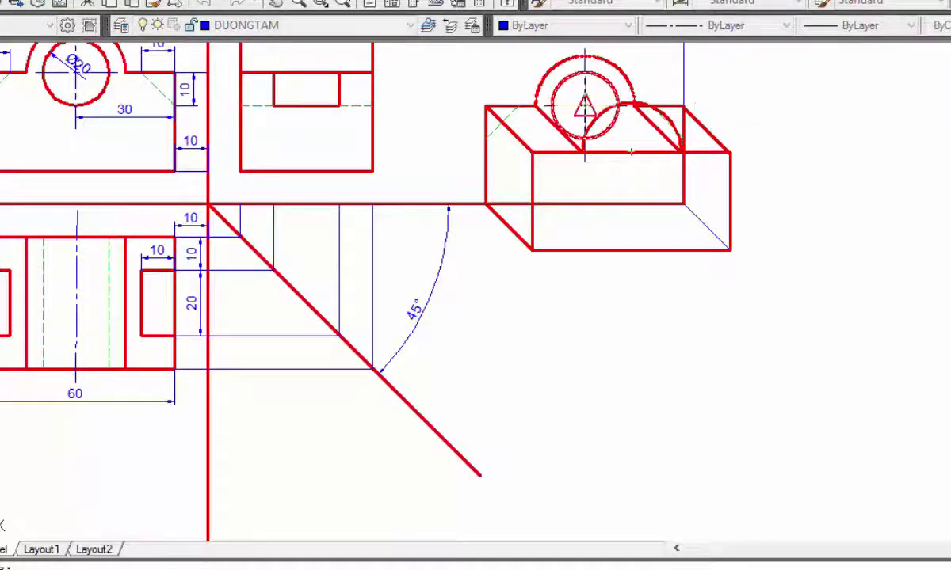
scroll(586, 99, "up", 8)
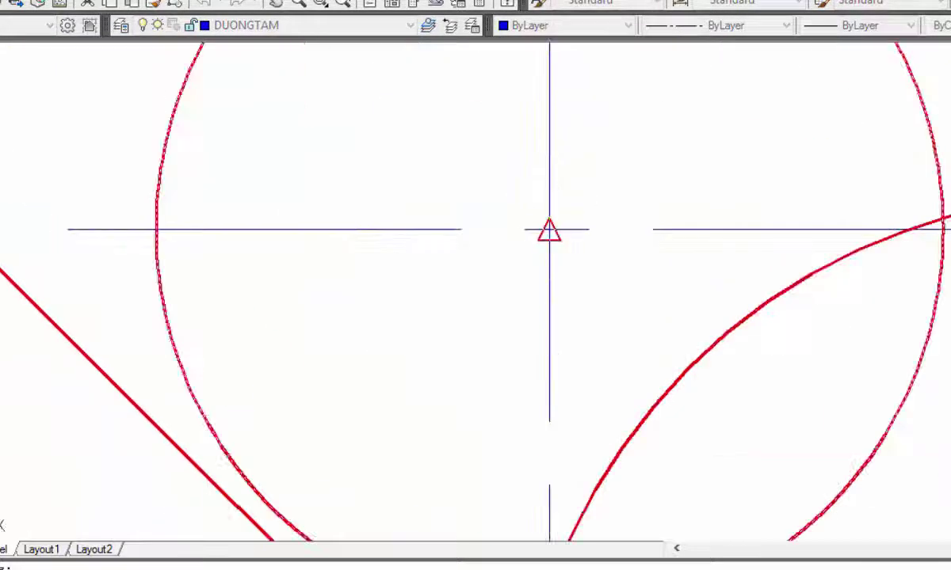
scroll(549, 229, "down", 6)
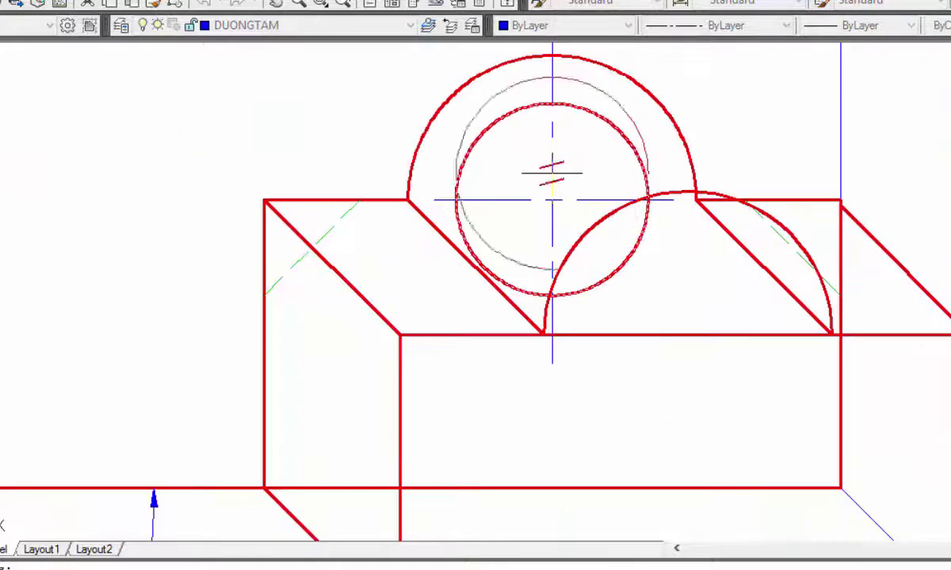
left_click(687, 336)
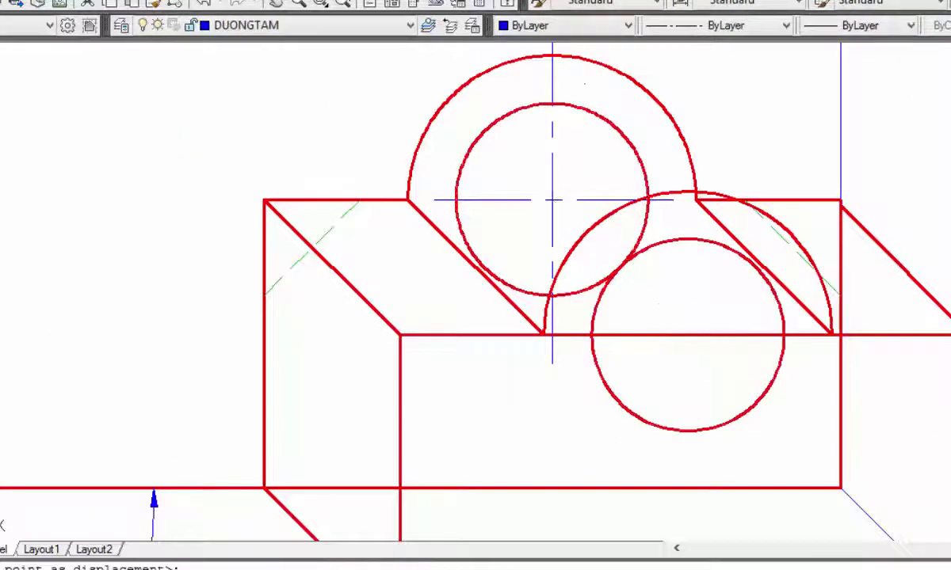
key("Escape")
left_click(592, 111)
key("Delete")
Step: Trim the edge line running through the hole circle, using all objects as cutting edges
scroll(651, 178, "down", 5)
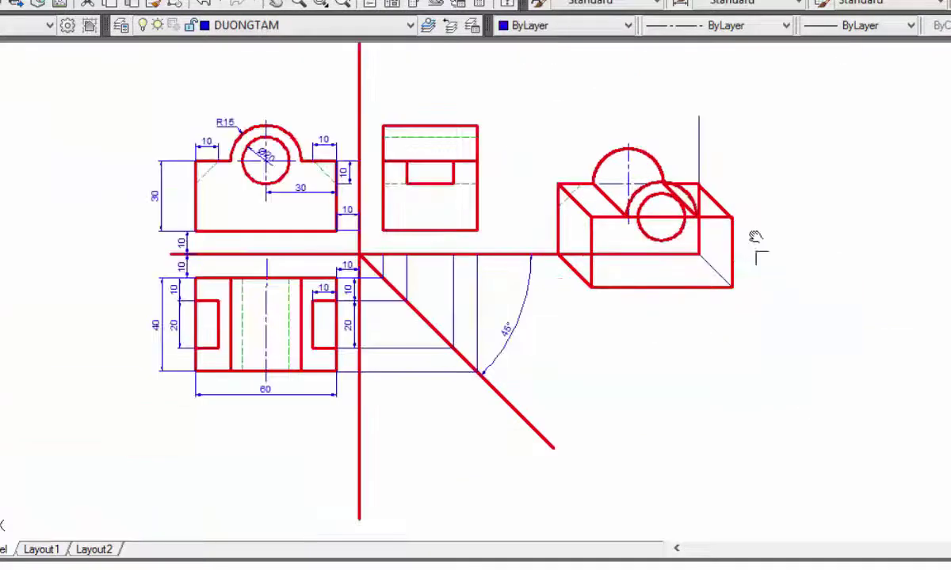
scroll(717, 191, "up", 1)
scroll(669, 143, "up", 5)
middle_click_drag(670, 142, 843, 246)
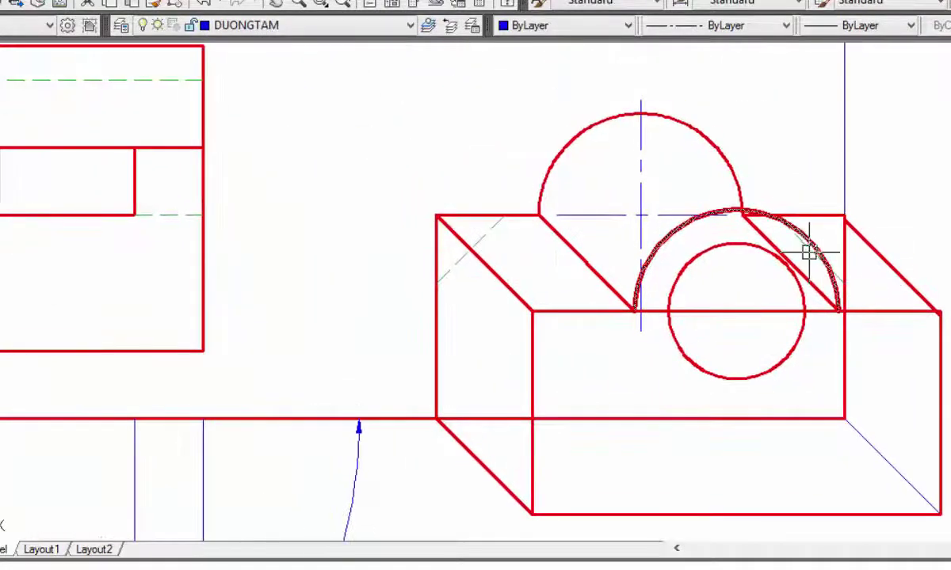
scroll(529, 233, "down", 4)
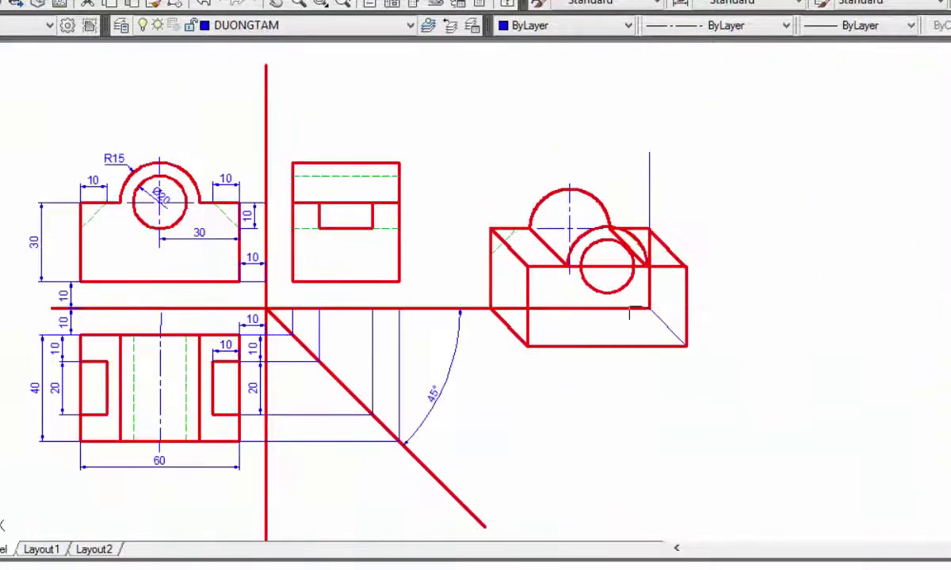
scroll(642, 262, "up", 3)
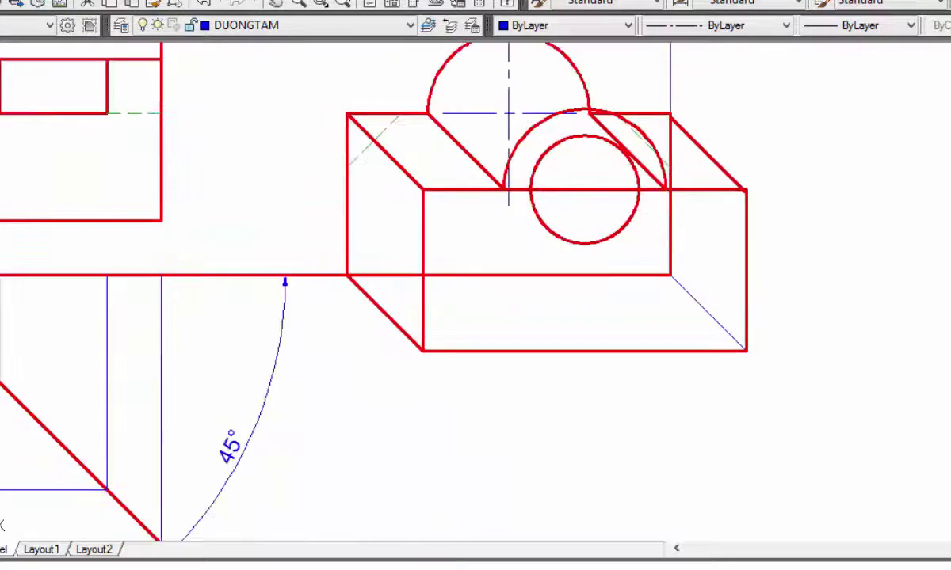
type("tr")
key("Return")
scroll(508, 185, "up", 5)
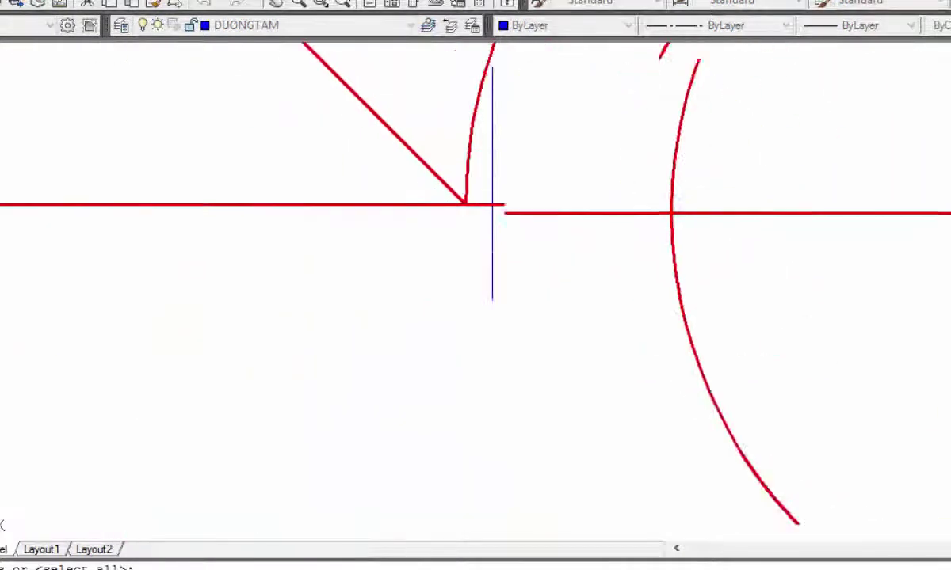
scroll(494, 206, "up", 2)
key("Return")
scroll(538, 225, "down", 5)
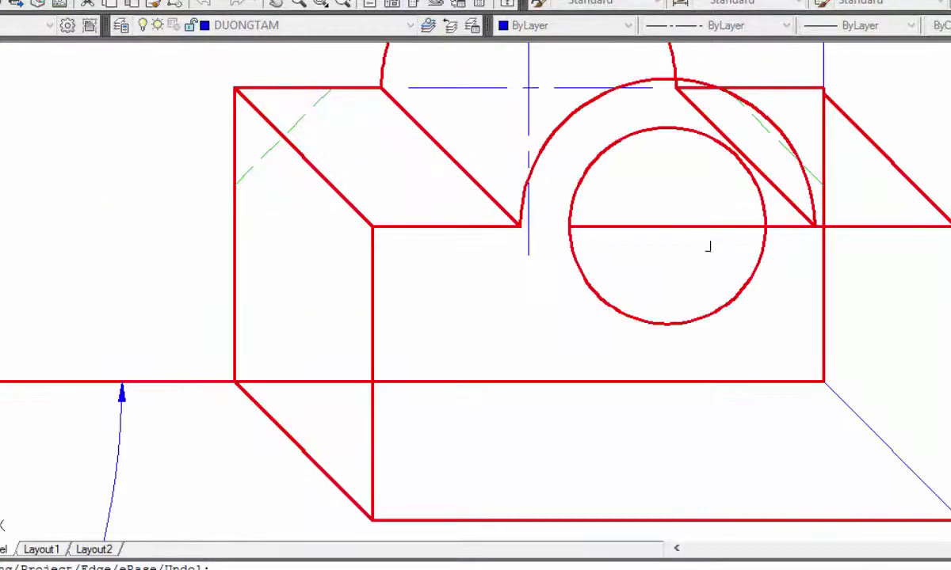
left_click(707, 228)
Step: Trim the back top edge lying inside the front arc
scroll(800, 252, "down", 2)
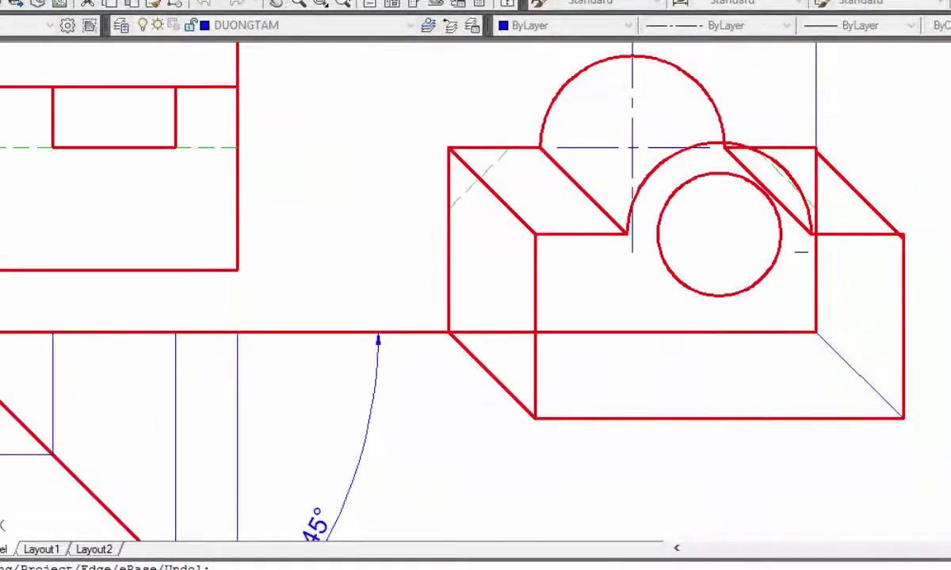
scroll(741, 157, "up", 2)
scroll(741, 167, "up", 3)
left_click(722, 111)
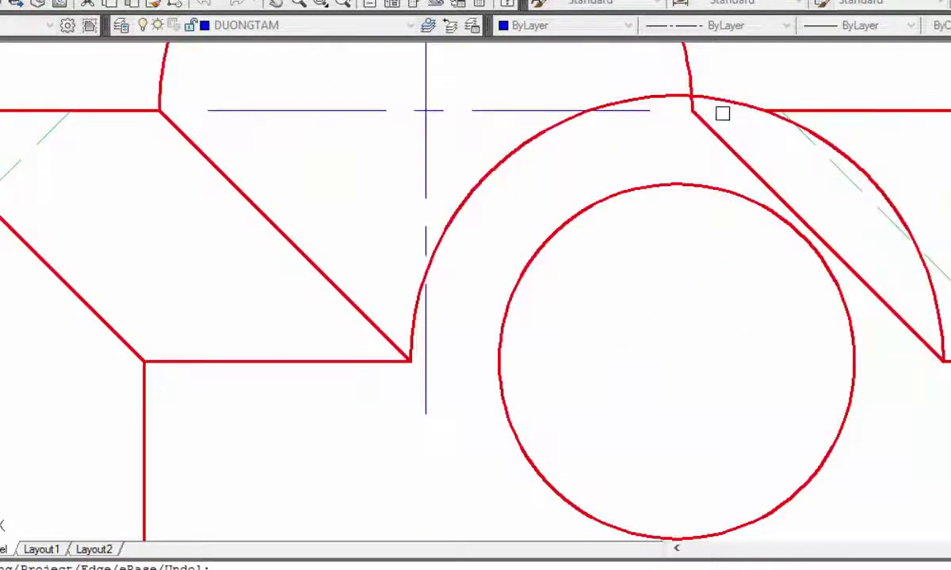
right_click(760, 72)
key("Escape")
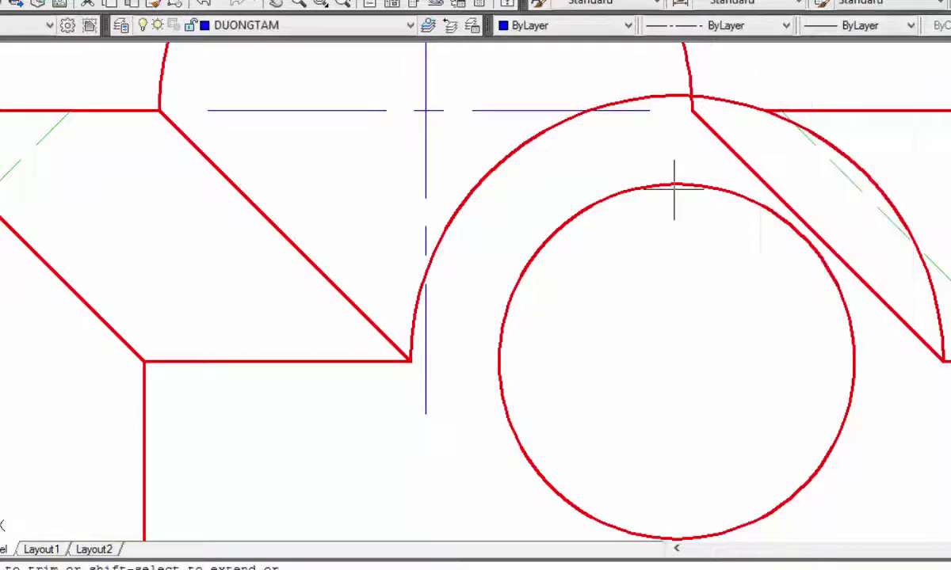
scroll(743, 254, "down", 3)
scroll(767, 262, "down", 4)
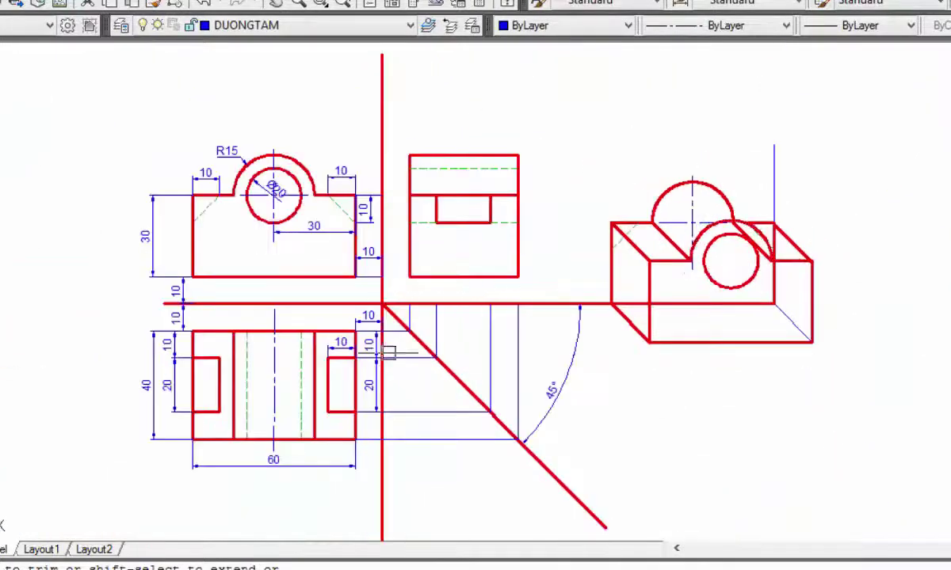
left_click(478, 168)
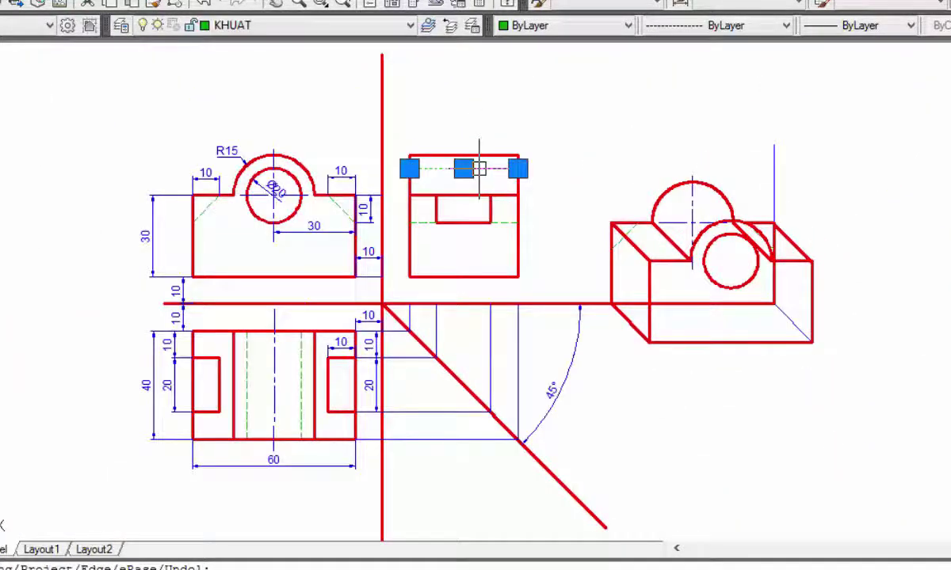
Step: Give the notch diagonal, back vertical edge and back bottom edge the dashed hidden-line style
key("Escape")
scroll(820, 267, "up", 5)
scroll(820, 267, "up", 2)
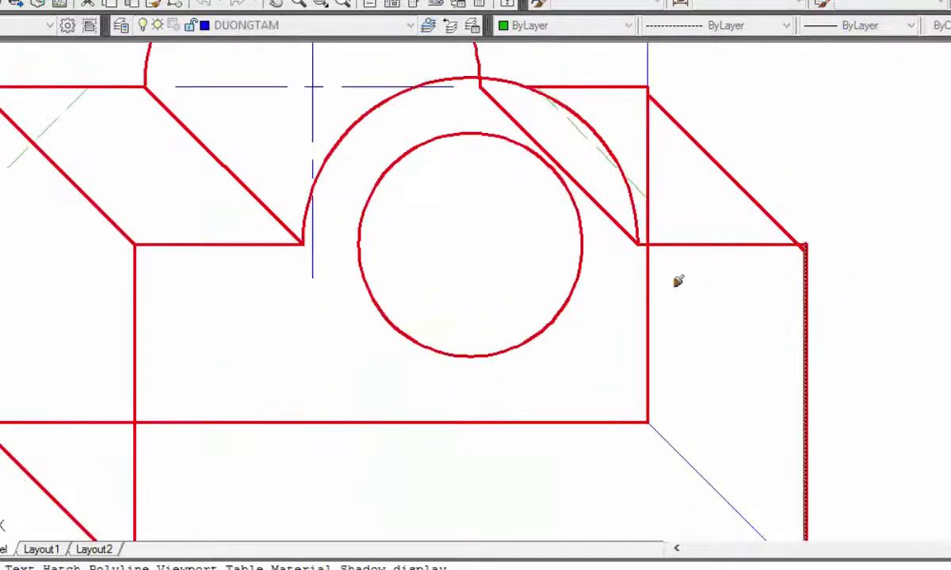
left_click(615, 221)
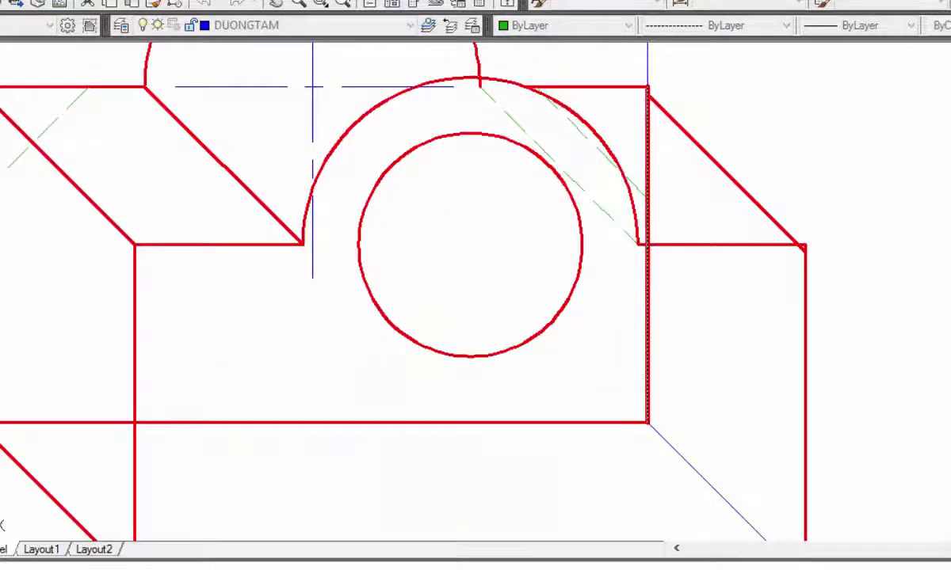
left_click(651, 144)
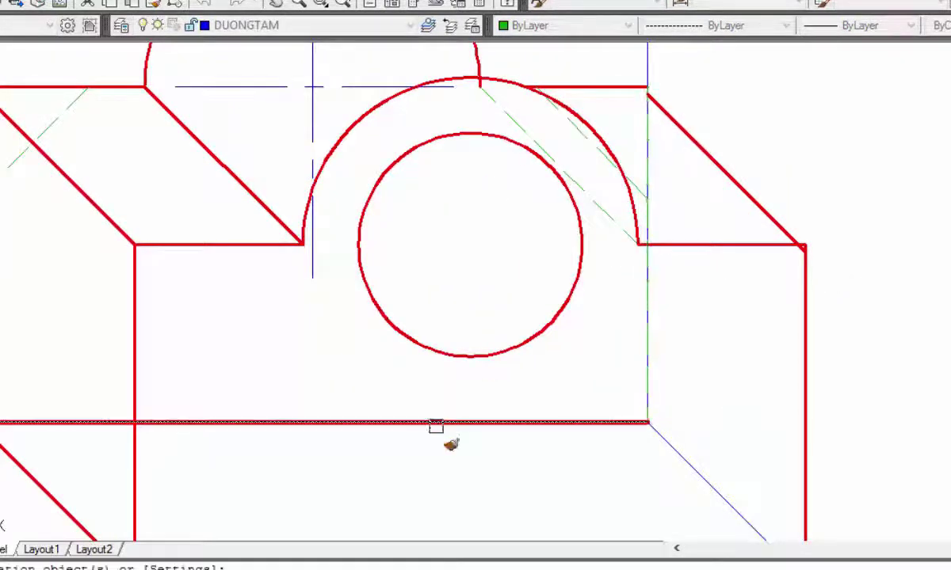
left_click(432, 421)
scroll(431, 420, "down", 5)
middle_click_drag(581, 441, 686, 272)
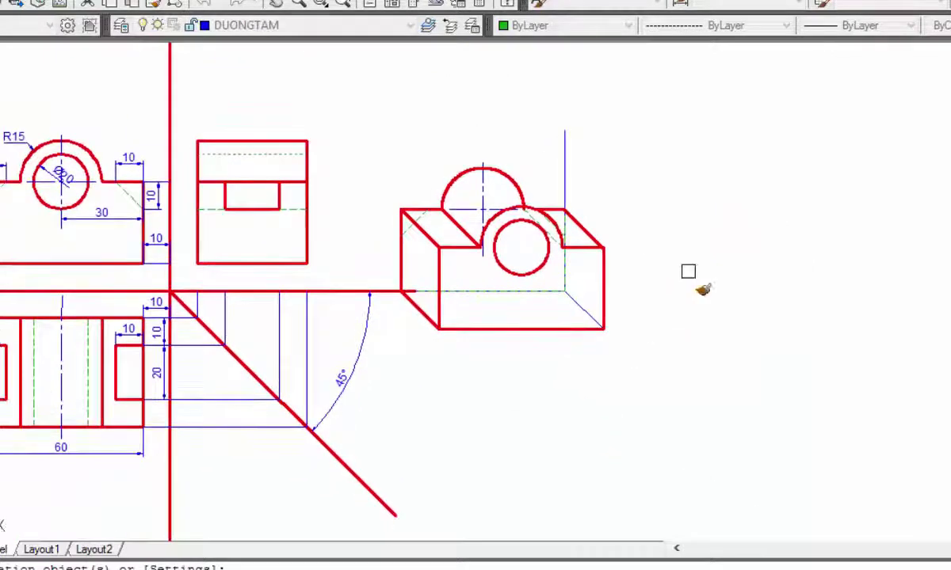
right_click(781, 252)
left_click(795, 256)
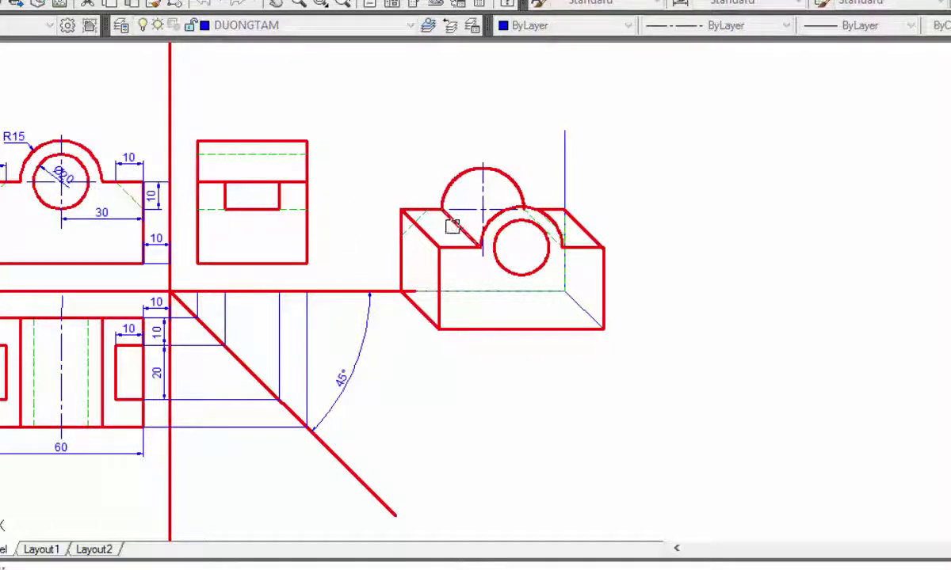
Step: Copy the notch's slanted edge from the notch corner to the top of the rear half-circle
scroll(449, 208, "up", 5)
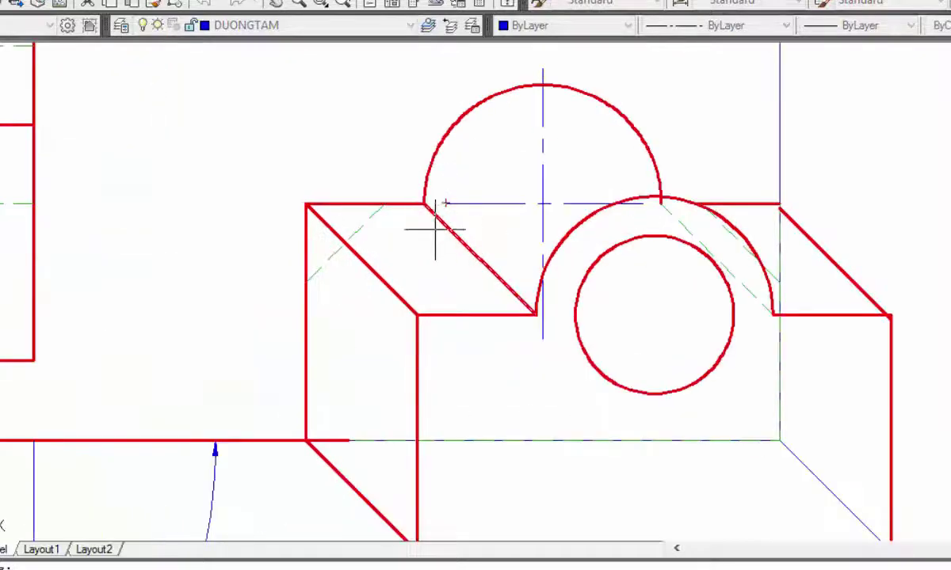
left_click(424, 204)
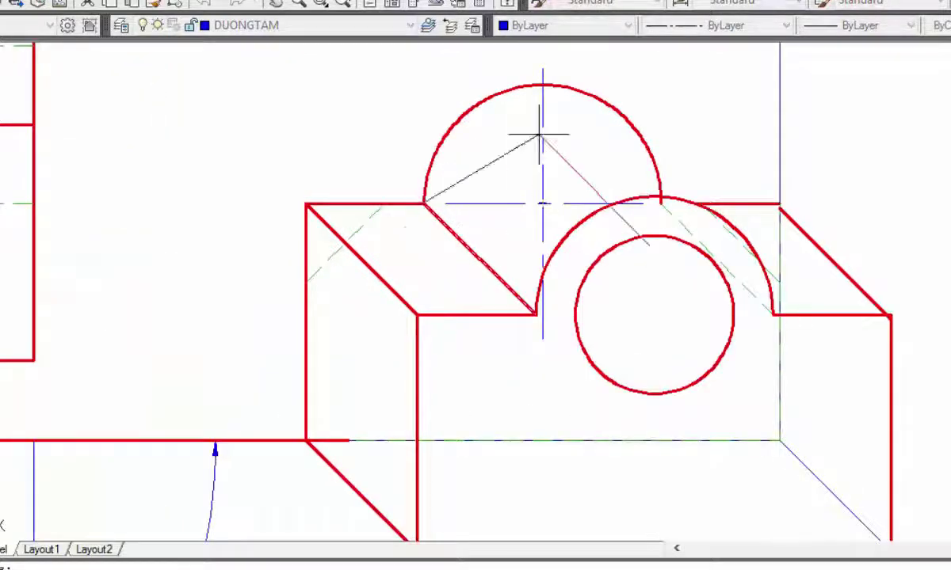
left_click(542, 86)
right_click(883, 103)
left_click(908, 113)
scroll(908, 114, "down", 3)
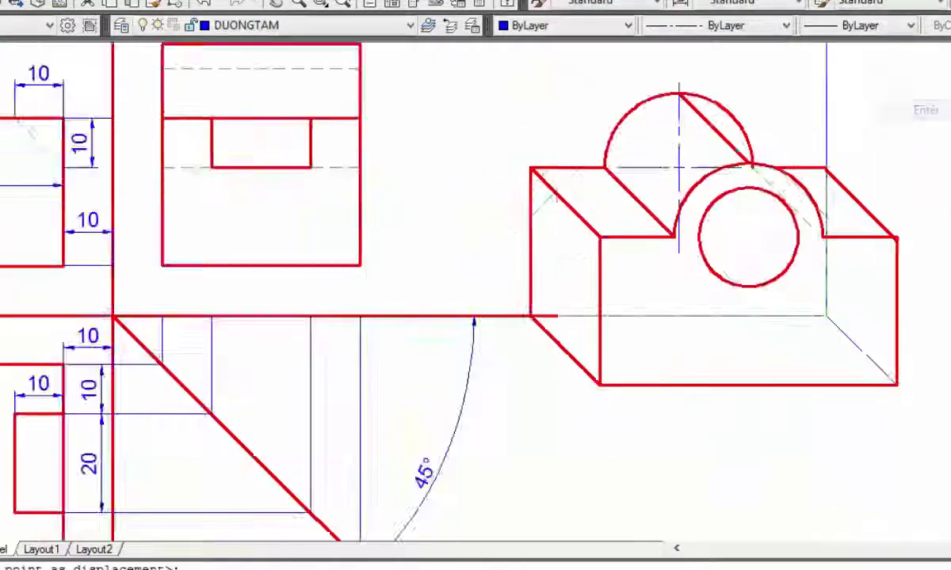
scroll(933, 185, "down", 3)
middle_click_drag(903, 190, 768, 190)
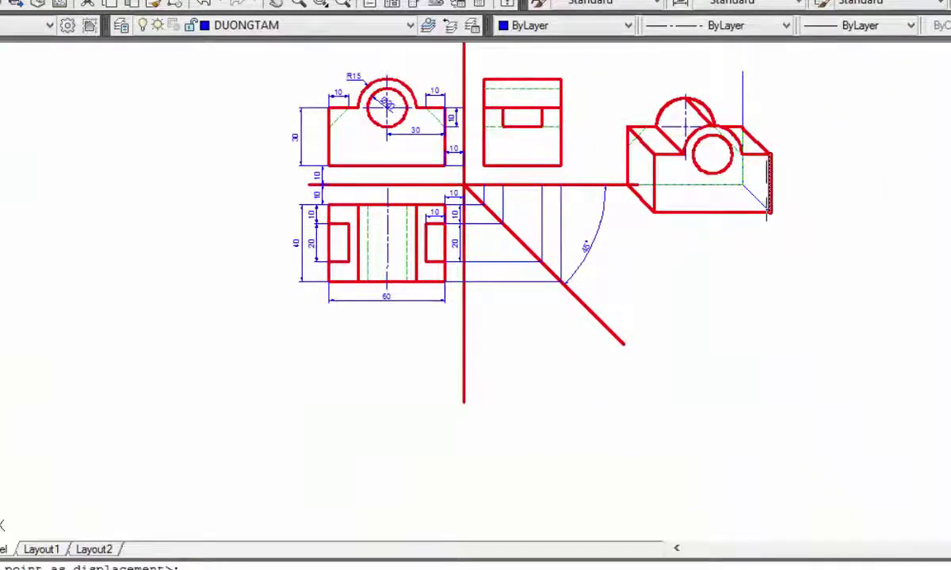
scroll(773, 190, "up", 1)
left_click(668, 79)
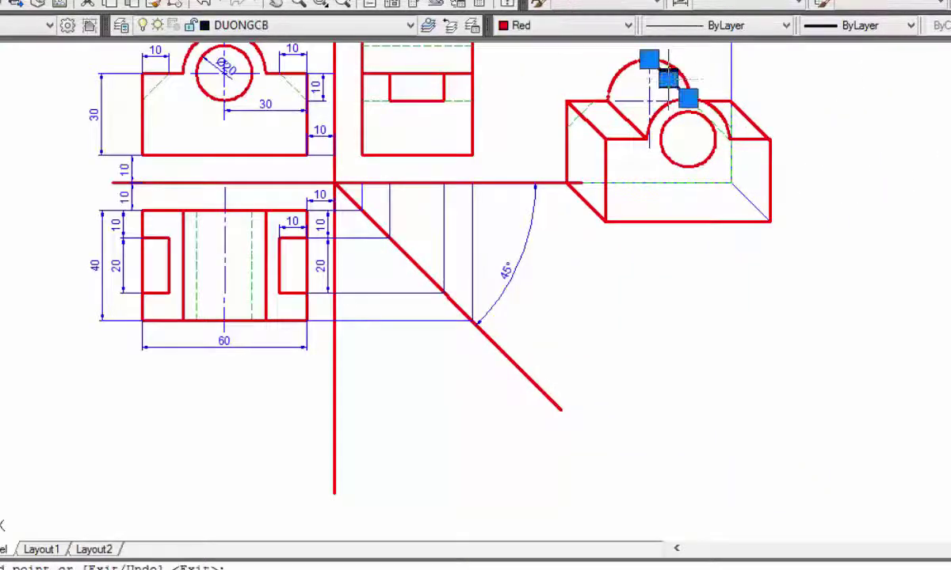
Step: Delete the misplaced copy of the slanted edge
key("Escape")
scroll(733, 155, "down", 5)
scroll(728, 166, "up", 5)
mouse_move(728, 166)
middle_mouse_down()
mouse_move(647, 252)
mouse_move(686, 234)
middle_mouse_up()
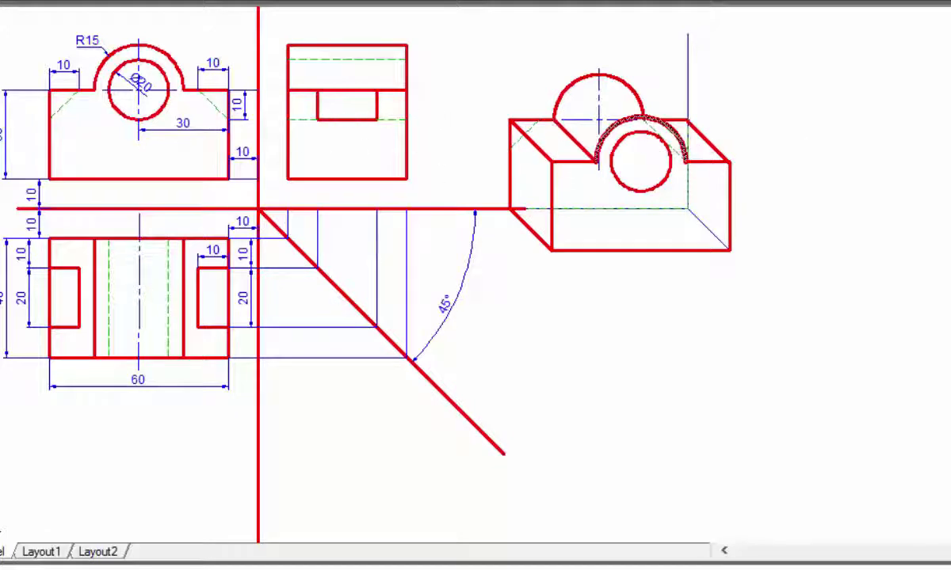
Step: Copy the left notch's slanted edge from its upper end to the half-circle's top
left_click(574, 141)
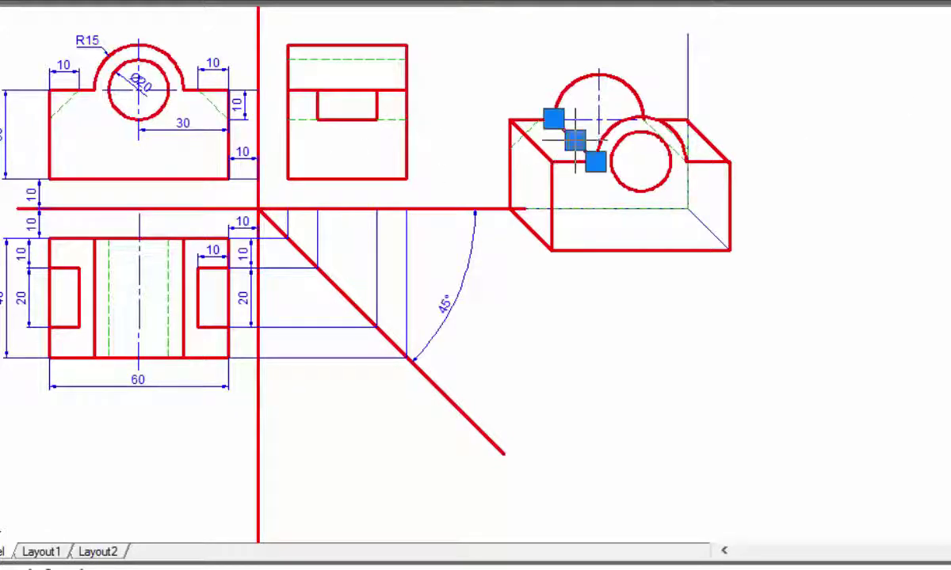
key("Escape")
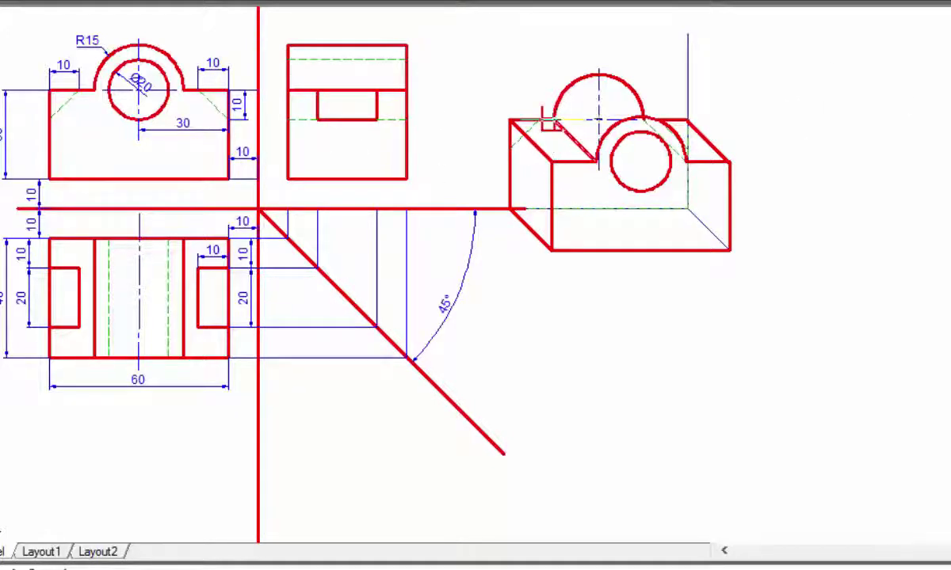
left_click(549, 123)
left_click(600, 76)
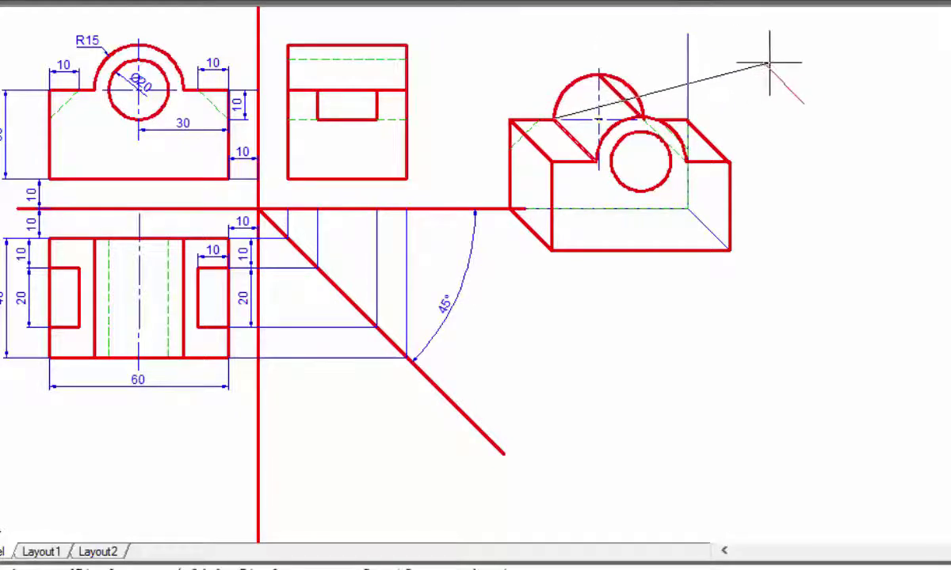
right_click(807, 69)
left_click(828, 83)
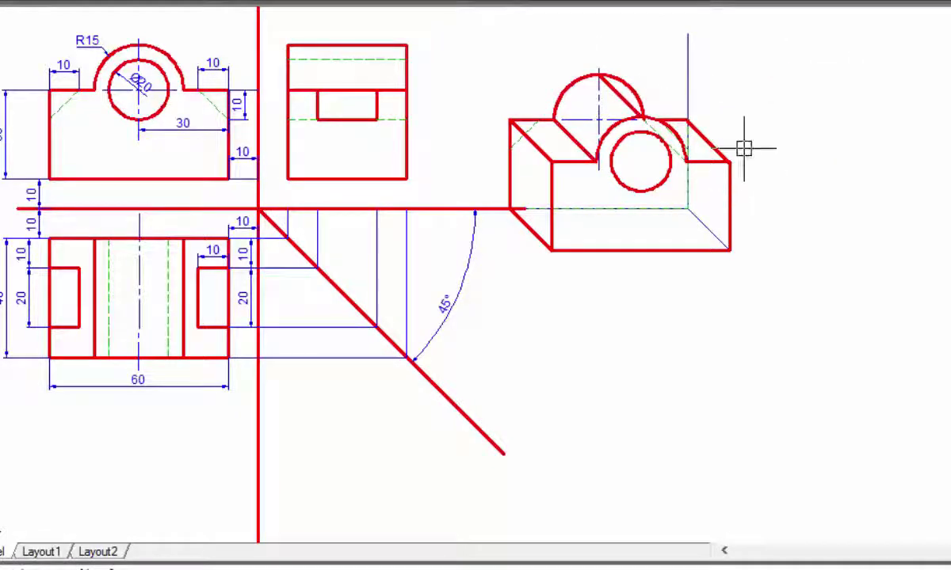
scroll(776, 227, "down", 2)
scroll(758, 229, "up", 2)
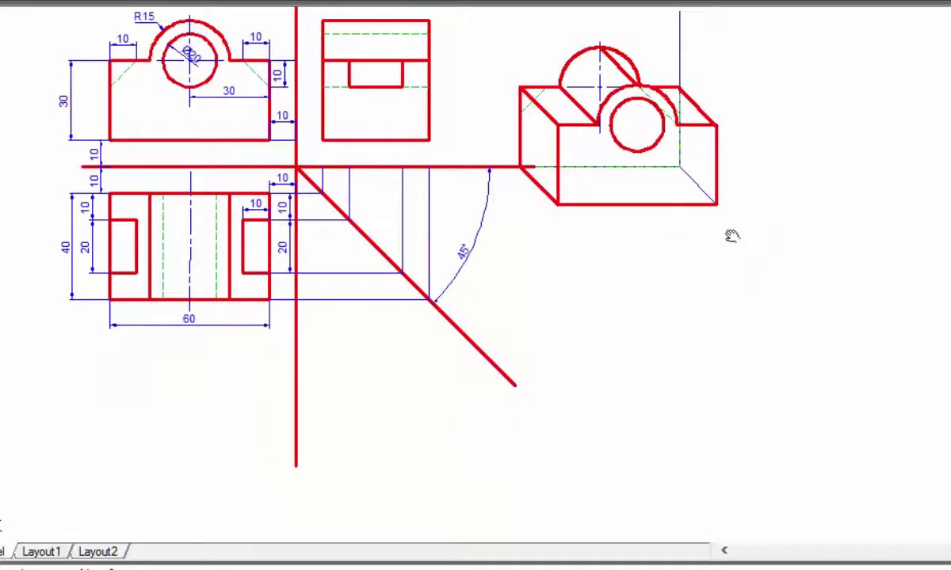
middle_click_drag(731, 237, 658, 296)
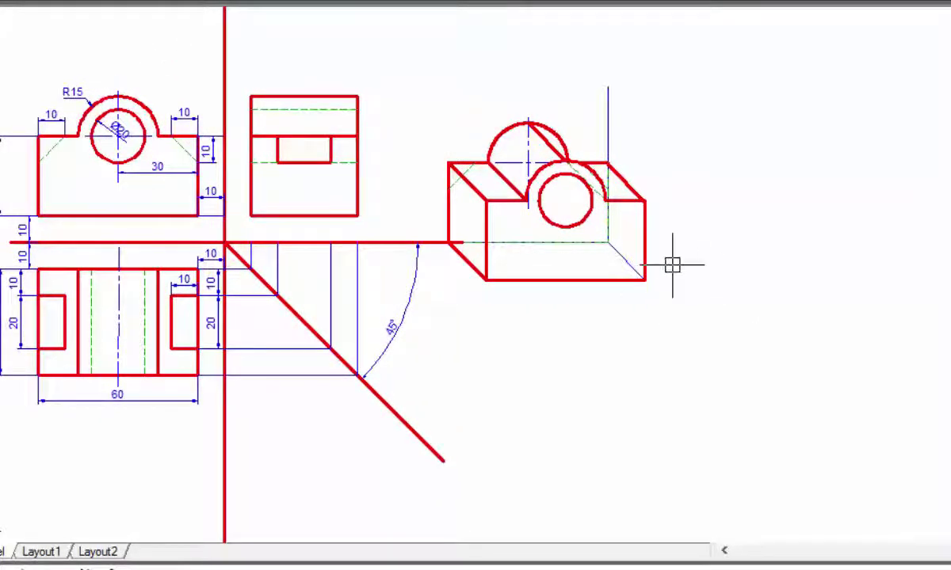
Step: Pull the red reference line's right end back to the intersection, short of the pictorial
left_click(546, 141)
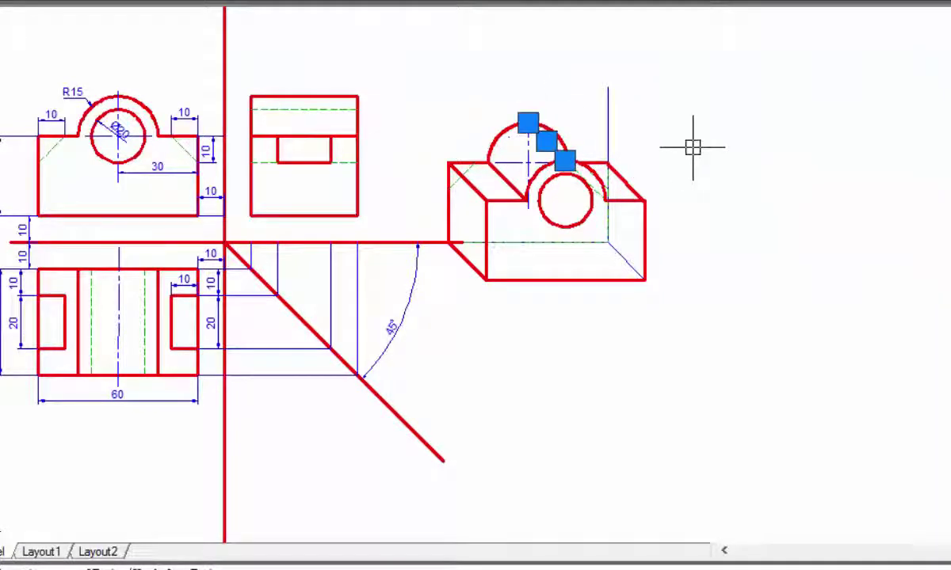
key("Escape")
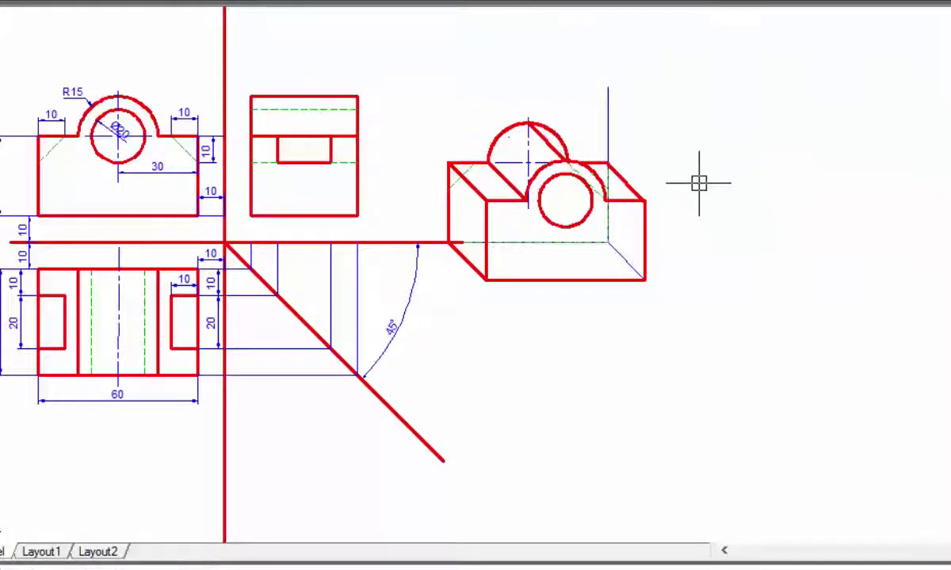
scroll(699, 183, "down", 2)
scroll(690, 166, "down", 2)
mouse_move(690, 166)
middle_mouse_down()
mouse_move(658, 182)
mouse_move(715, 208)
middle_mouse_up()
scroll(657, 178, "up", 2)
scroll(661, 181, "up", 3)
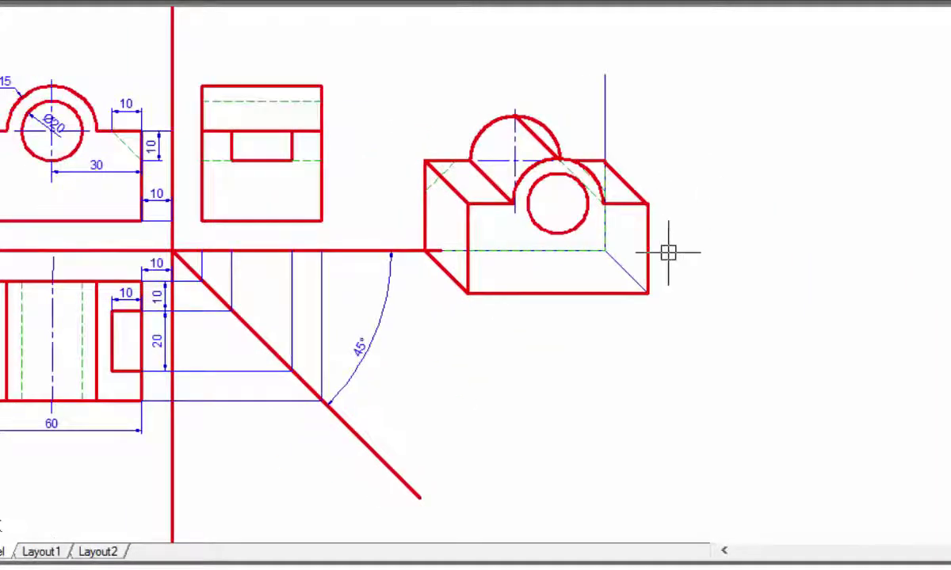
scroll(408, 269, "up", 2)
left_click(412, 234)
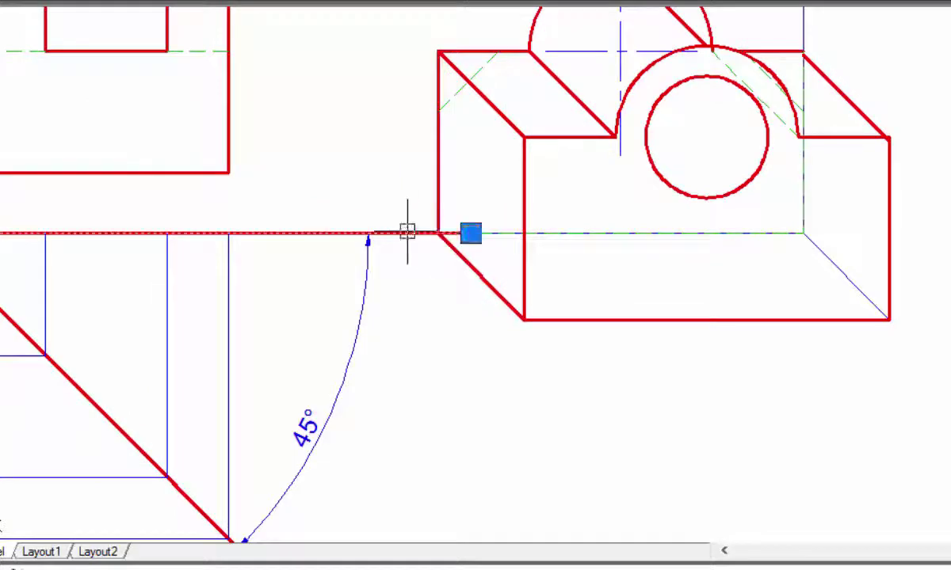
left_click(372, 235)
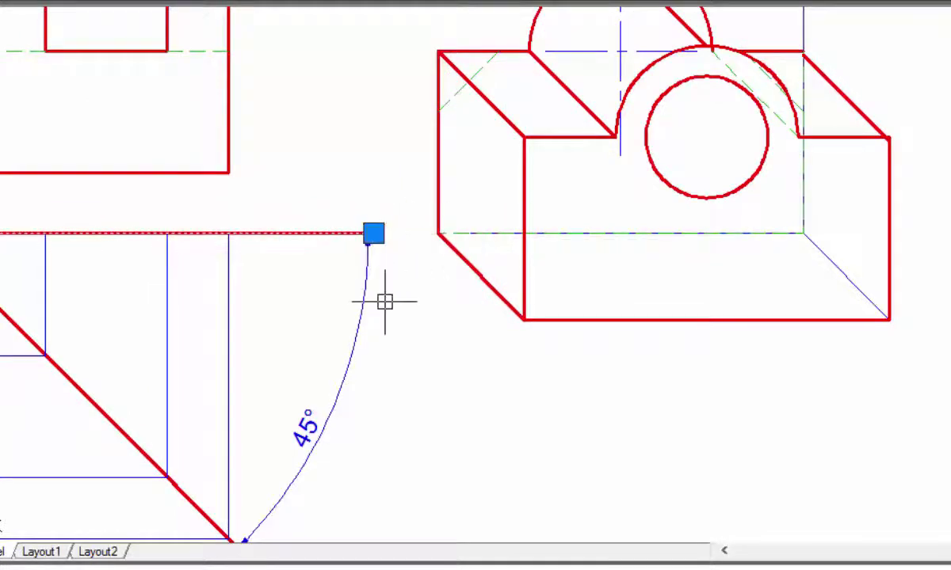
key("Escape")
Step: Pan and zoom across the drawing to bring the plan view's notch into view
scroll(412, 309, "down", 3)
middle_click_drag(533, 305, 711, 311)
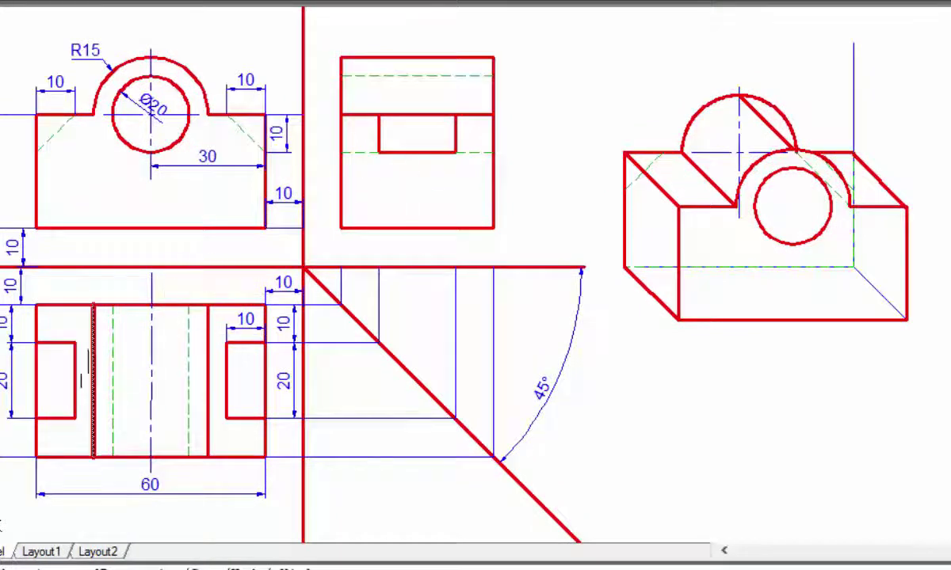
left_click(341, 191)
key("Escape")
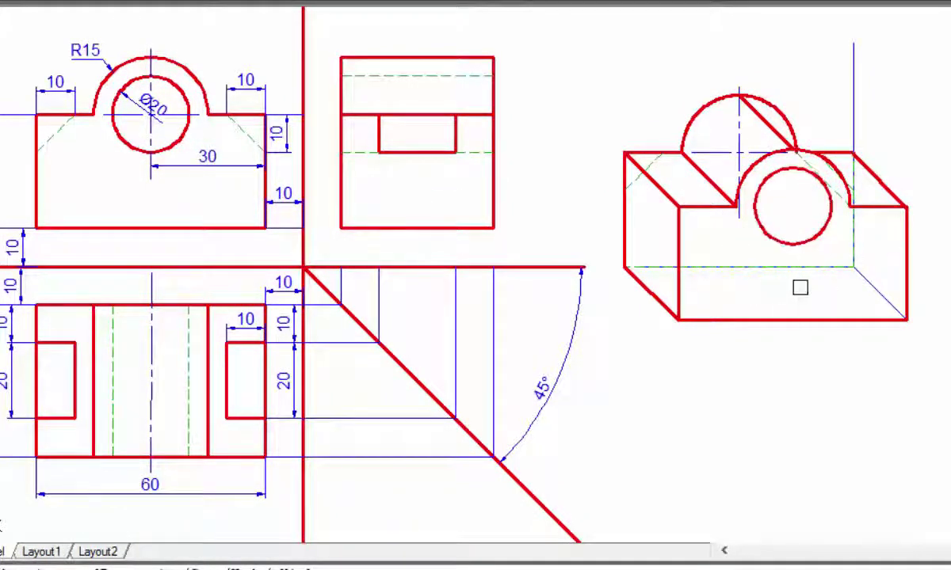
middle_click_drag(800, 287, 679, 307)
scroll(765, 201, "up", 3)
scroll(768, 195, "down", 4)
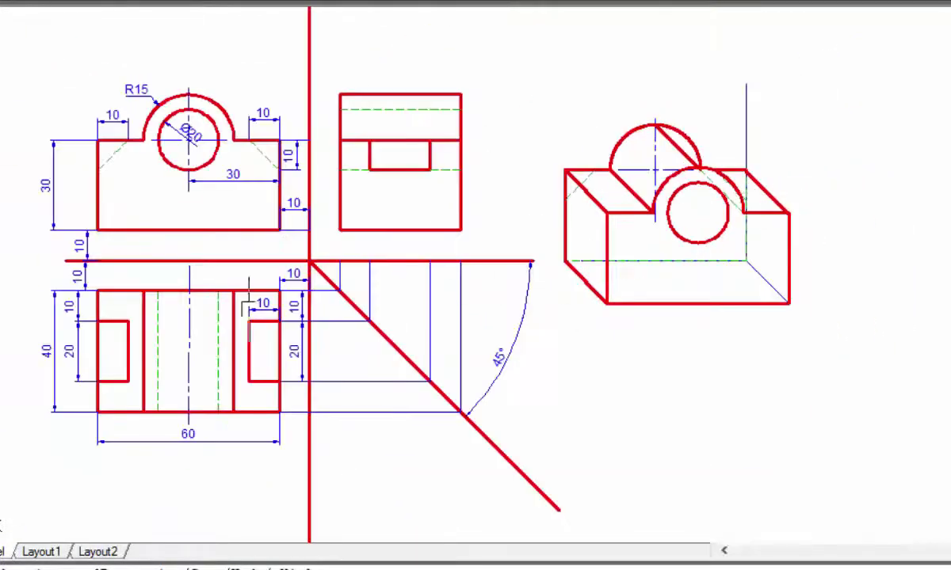
scroll(95, 345, "up", 2)
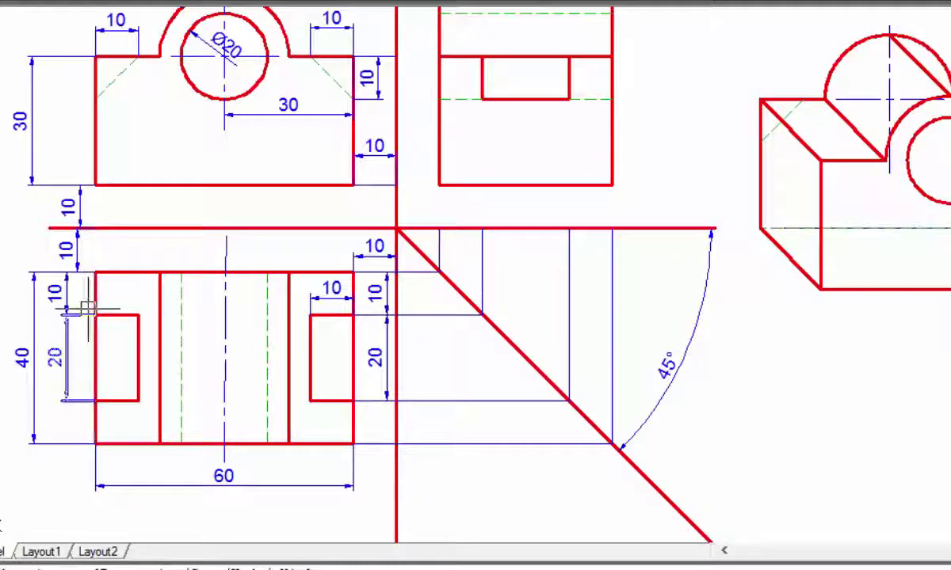
scroll(191, 369, "down", 2)
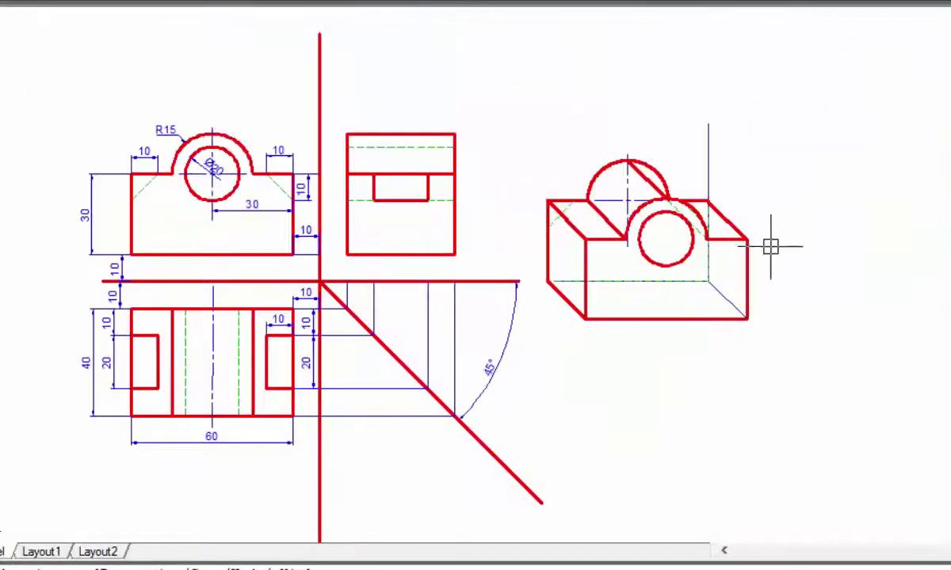
scroll(768, 246, "up", 3)
mouse_move(759, 229)
middle_mouse_down()
mouse_move(725, 215)
mouse_move(801, 232)
middle_mouse_up()
middle_click_drag(550, 242, 594, 240)
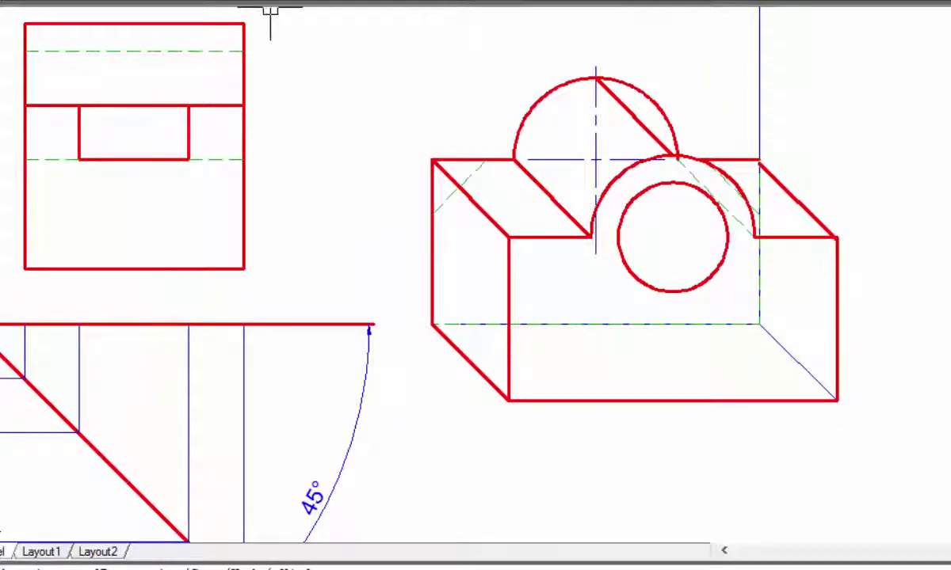
mouse_move(317, 265)
middle_mouse_down()
mouse_move(770, 187)
mouse_move(573, 217)
mouse_move(485, 204)
middle_mouse_up()
Step: Divide the notch's receding edge with points and draw a horizontal line from a division point
left_click(297, 10)
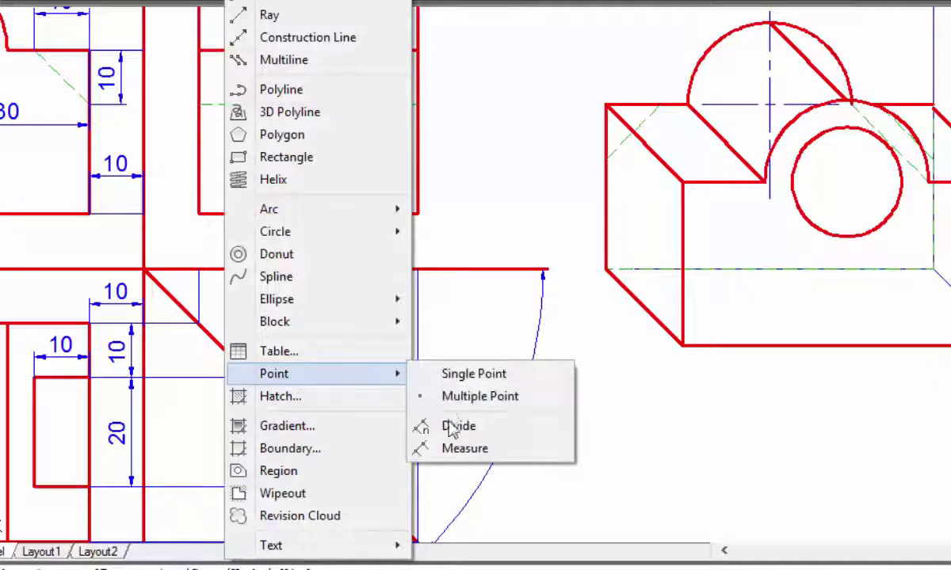
left_click(435, 448)
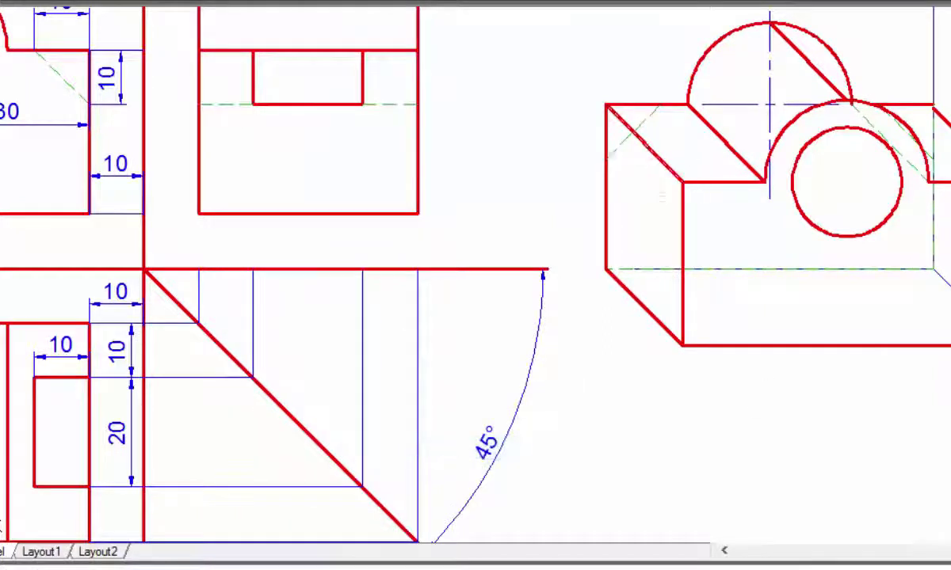
scroll(643, 131, "up", 2)
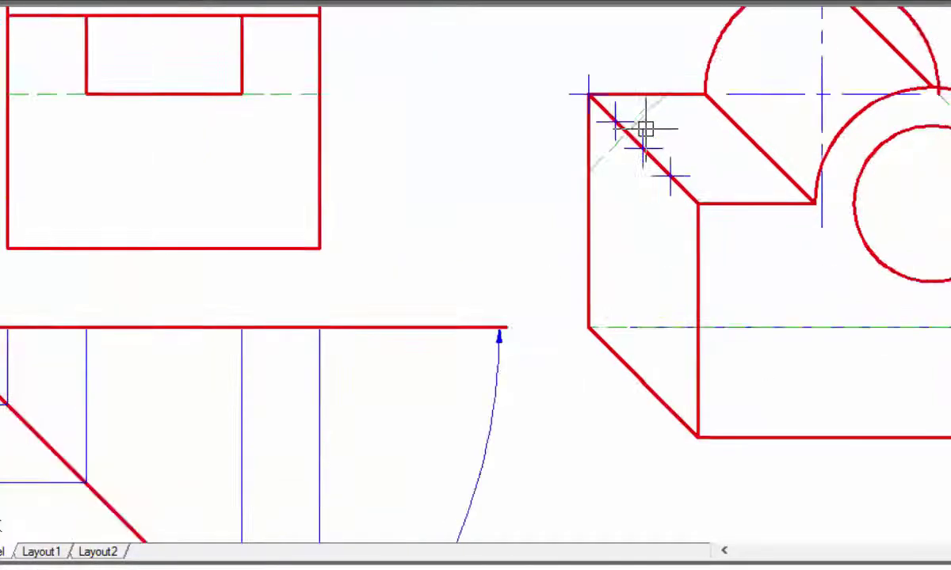
scroll(647, 130, "up", 3)
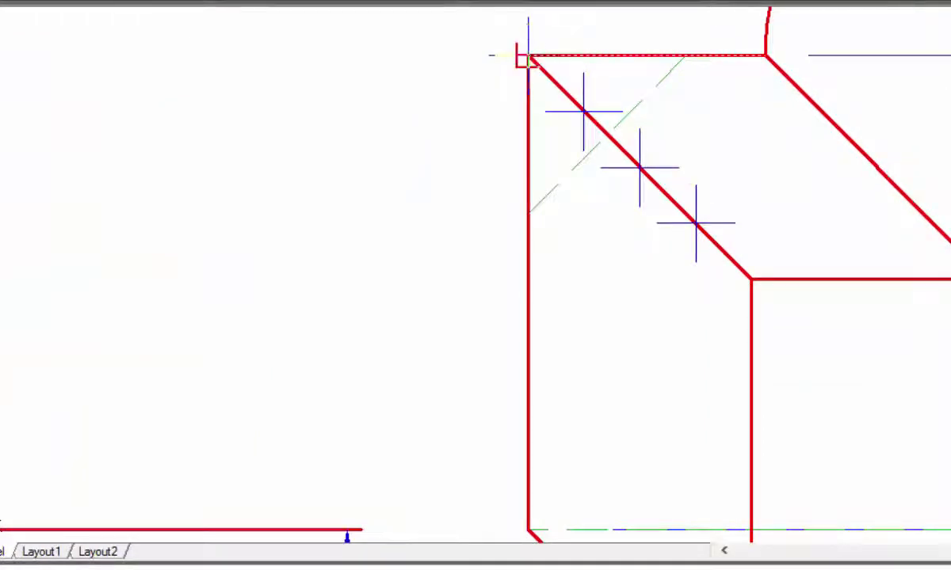
scroll(525, 57, "up", 5)
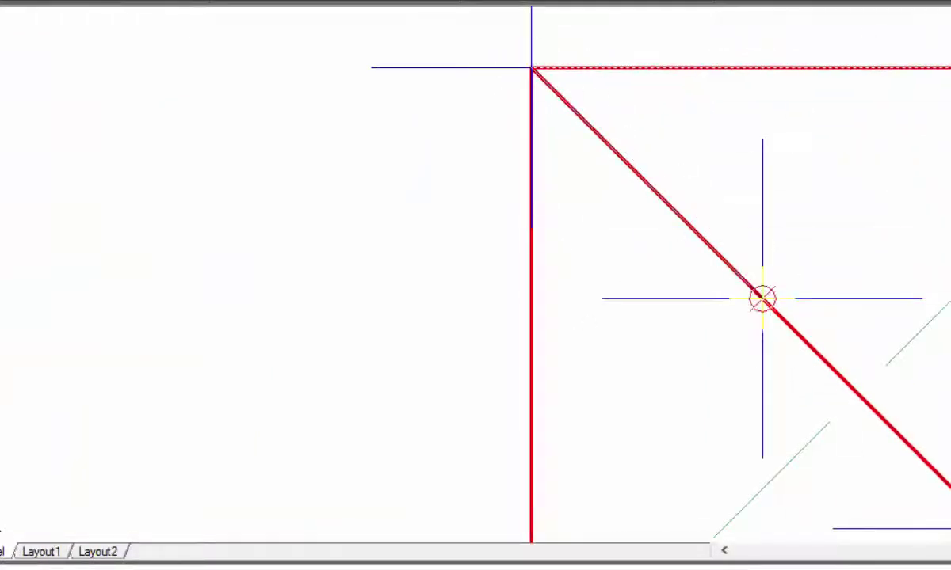
scroll(762, 299, "down", 4)
scroll(864, 313, "up", 4)
scroll(507, 151, "up", 5)
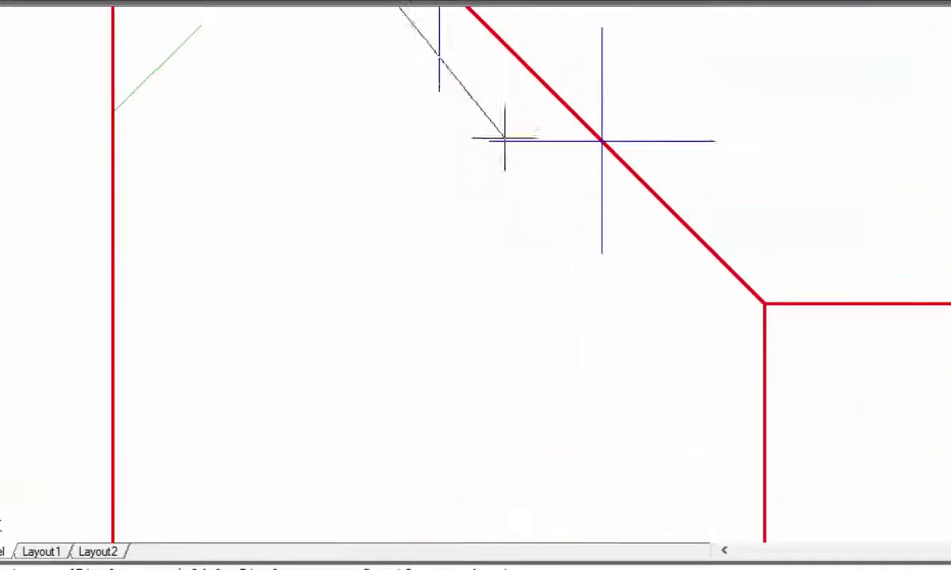
left_click(602, 141)
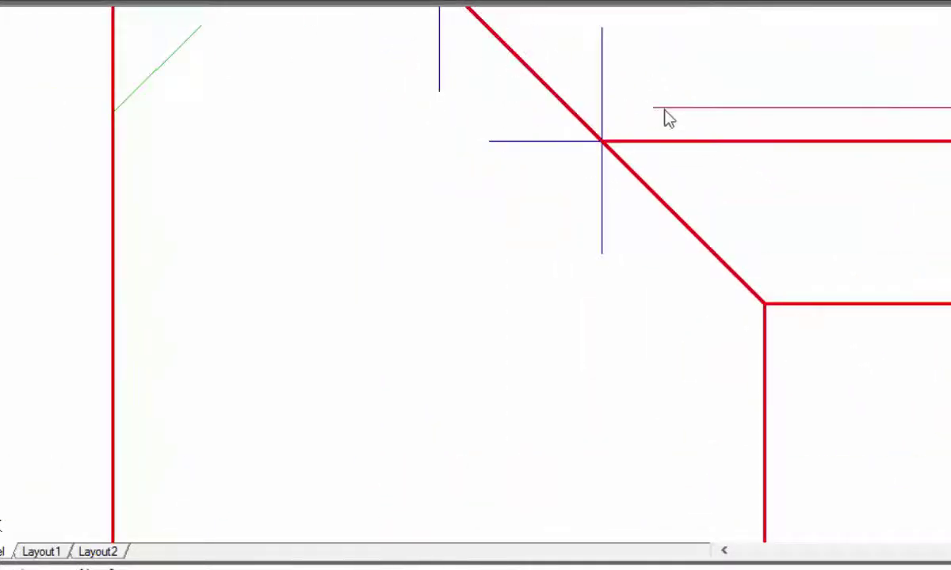
right_click(664, 116)
Step: Add a line parallel to the notch's slanted face, then delete the stray offset diagonal
scroll(707, 201, "down", 3)
middle_click_drag(706, 201, 712, 253)
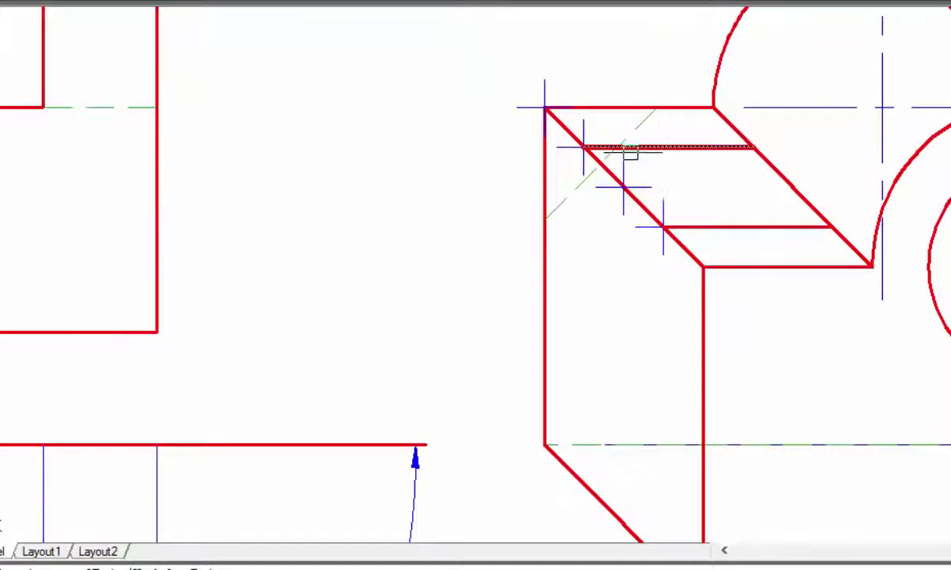
scroll(183, 315, "down", 4)
scroll(713, 210, "up", 2)
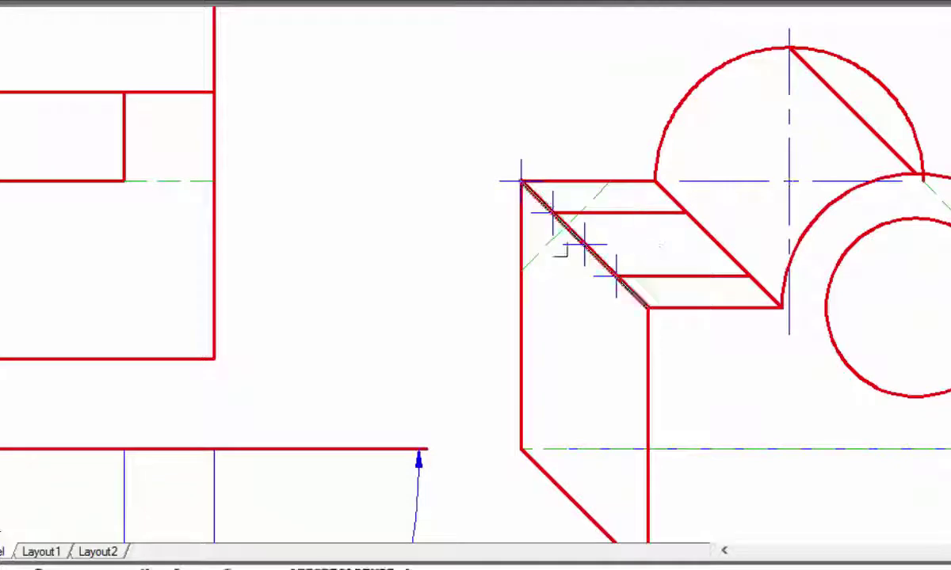
left_click(648, 230)
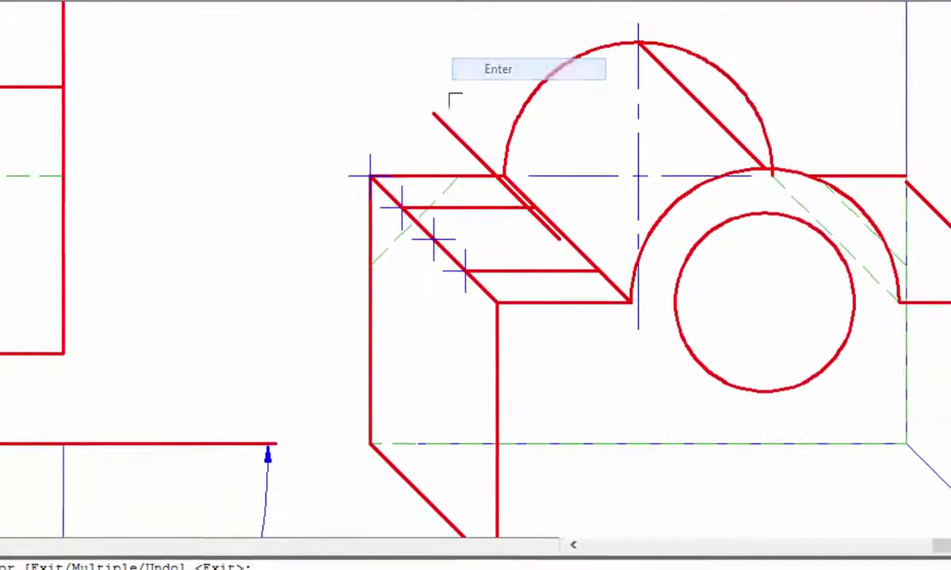
left_click(403, 121)
key("Delete")
Step: Zoom to the block's top-left corner and bring up the Draw menu
scroll(422, 193, "down", 3)
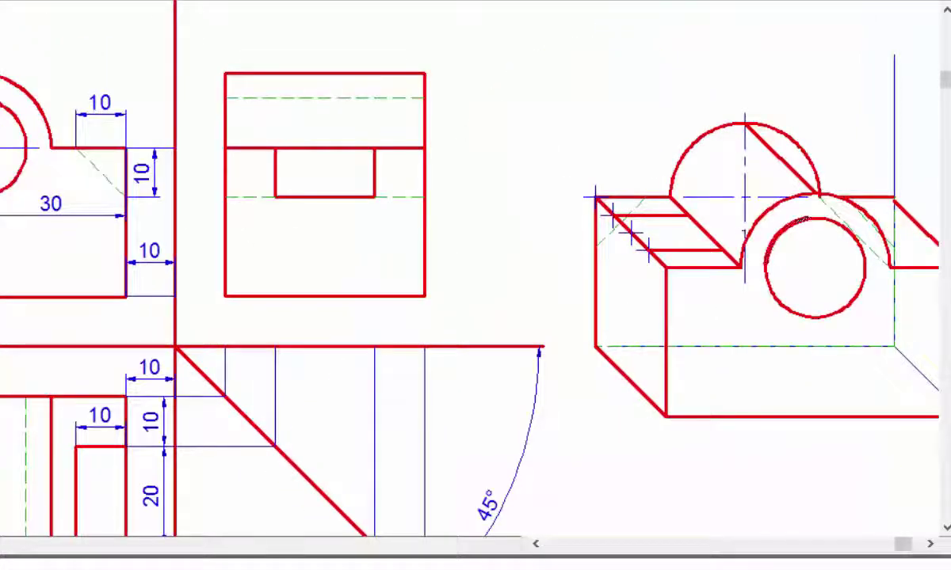
scroll(660, 229, "down", 2)
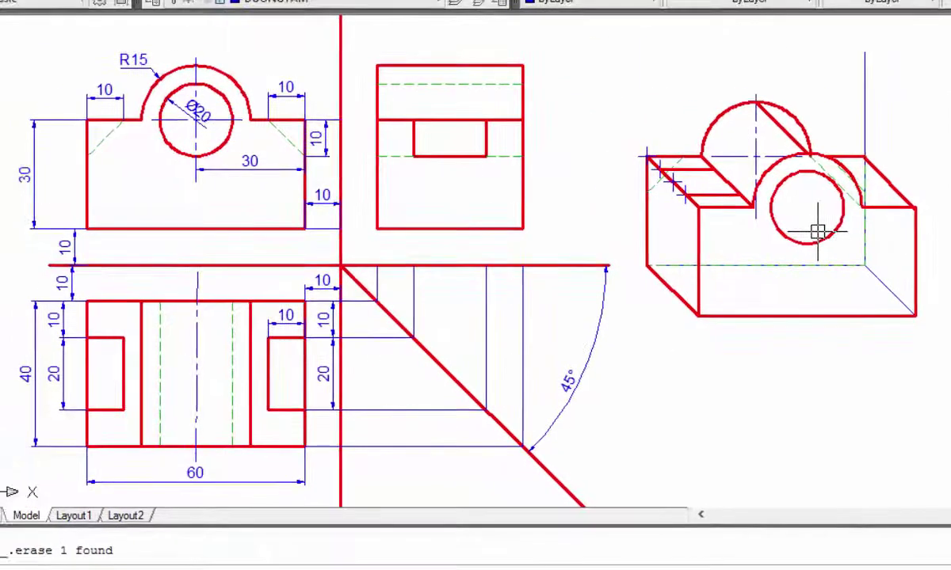
scroll(730, 187, "up", 3)
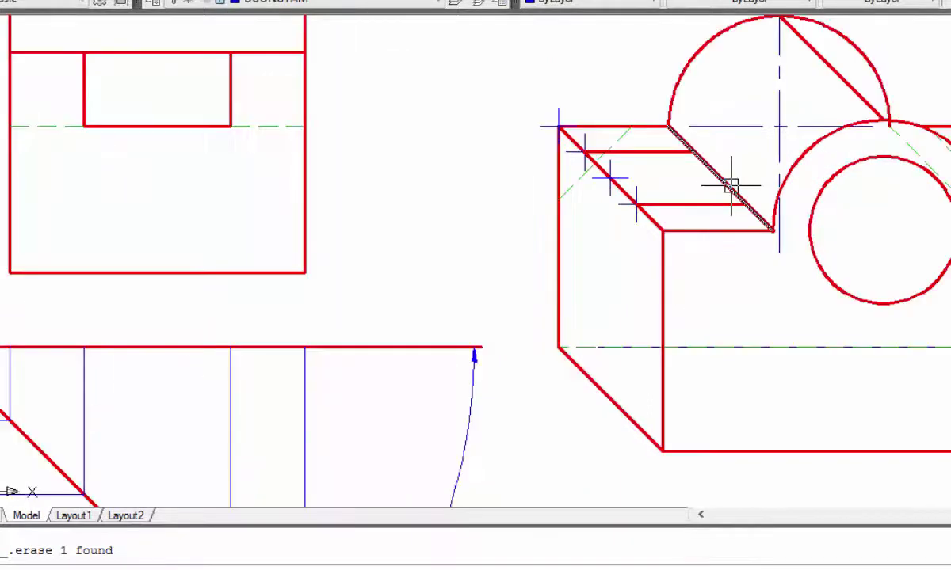
scroll(707, 197, "up", 2)
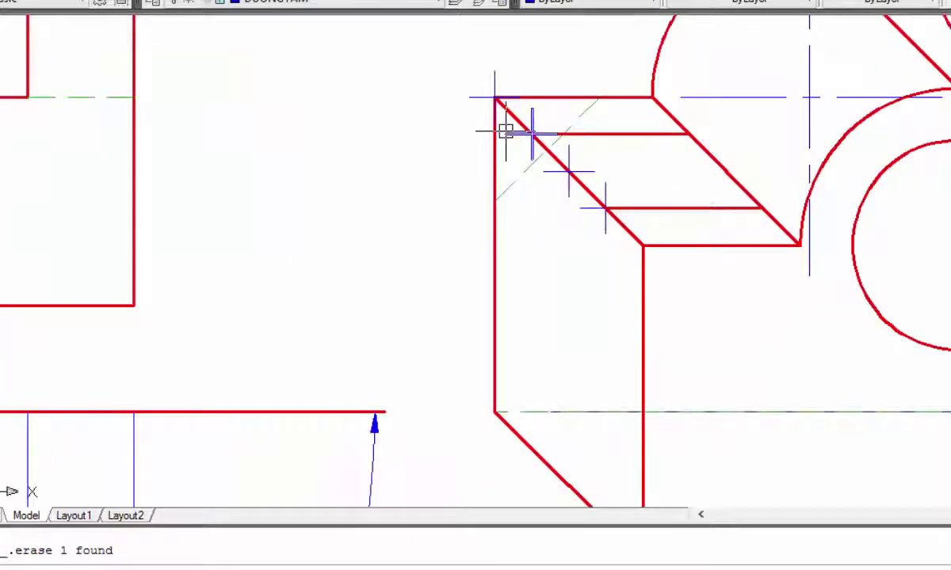
left_click(196, 2)
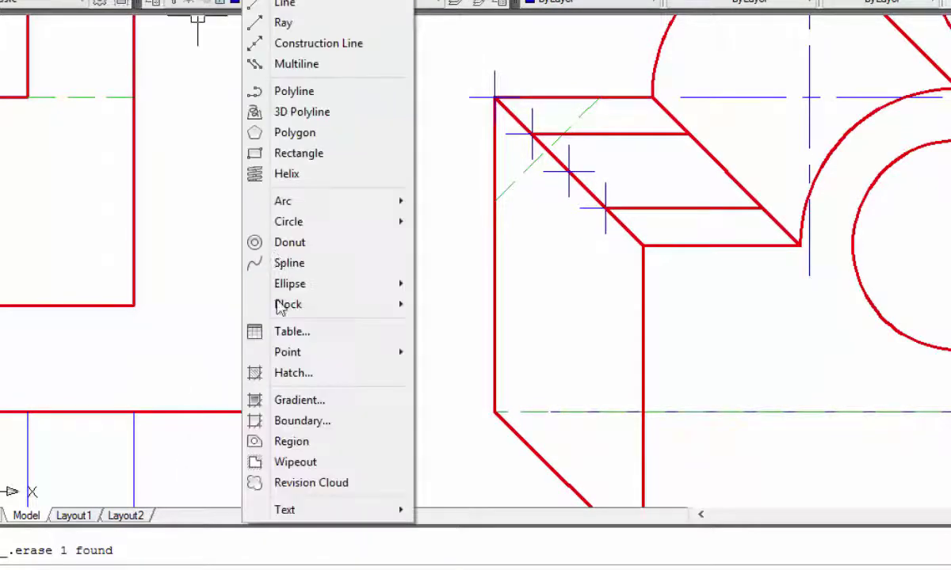
Step: Measure the notch's top edge into 10-unit steps with point markers
mouse_move(288, 351)
left_click(471, 421)
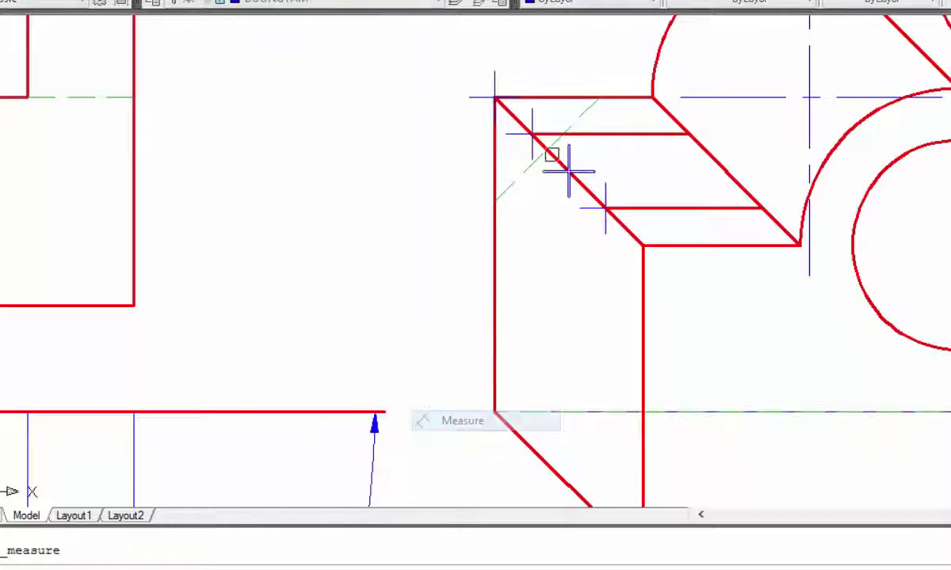
left_click(557, 68)
type("10")
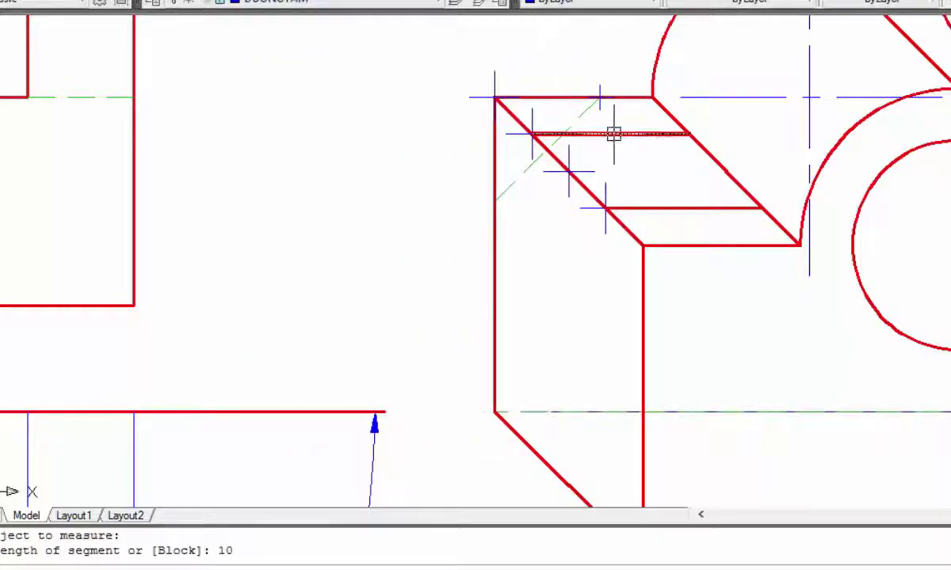
scroll(614, 132, "up", 3)
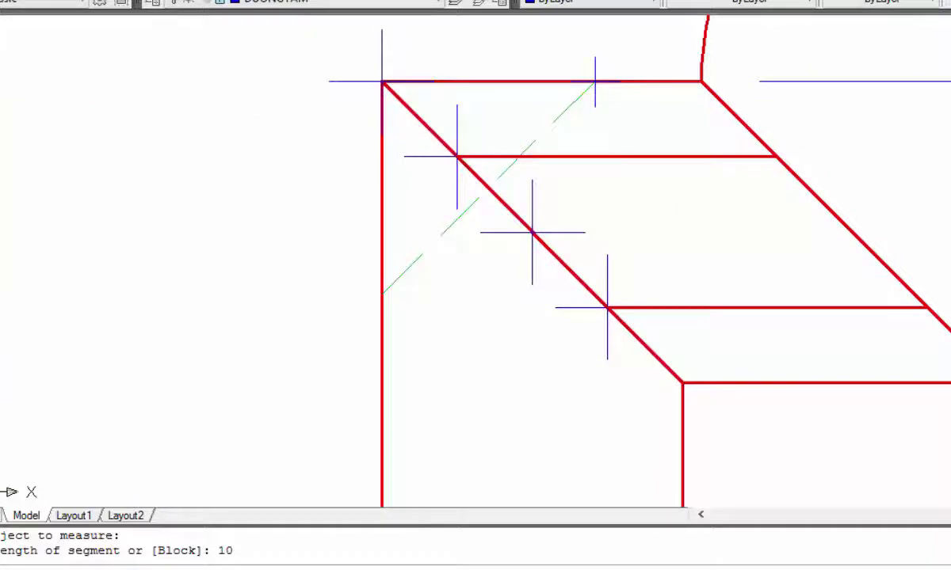
Step: Copy the slanted notch edge from its top corner to the first 10-unit mark
left_click(943, 84)
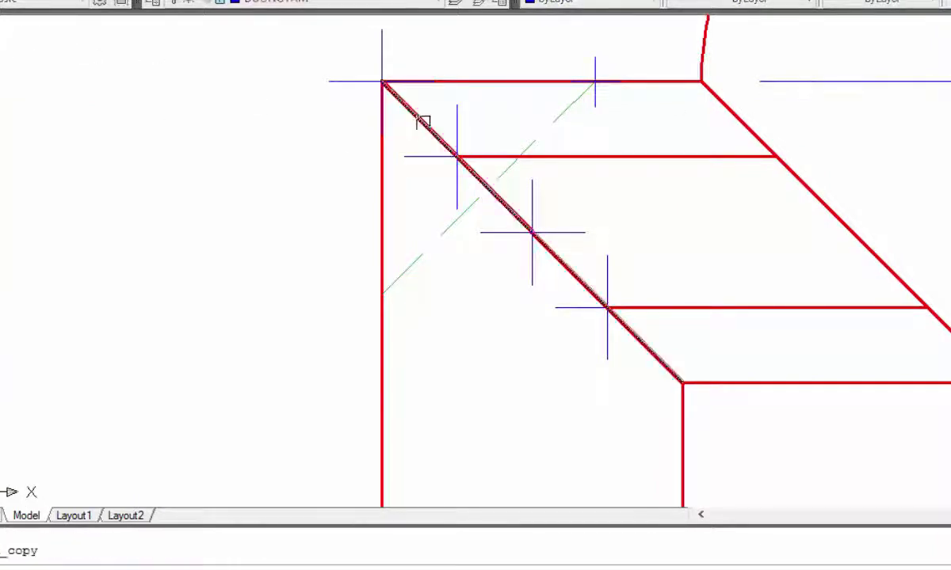
left_click(422, 121)
key("Return")
left_click(381, 81)
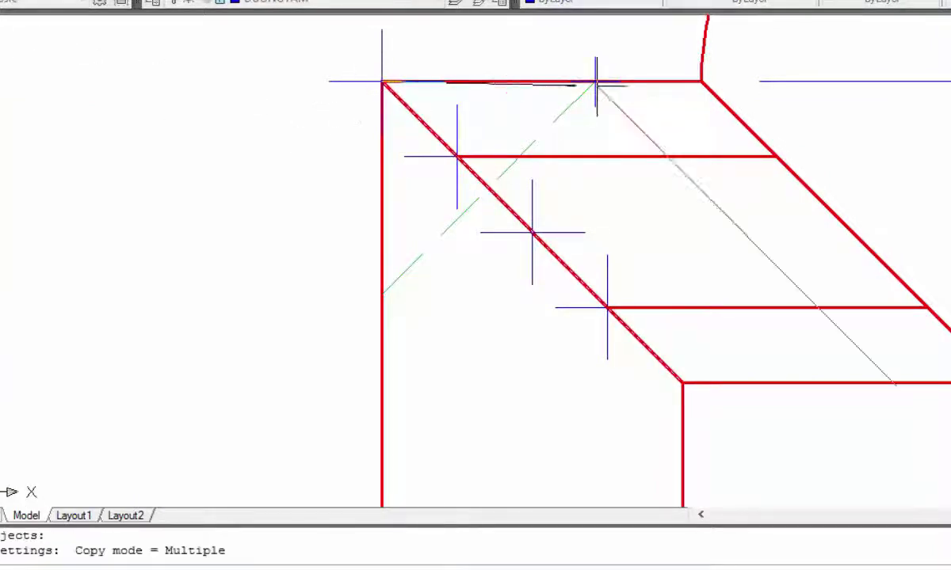
left_click(594, 81)
key("Escape")
scroll(595, 81, "down", 4)
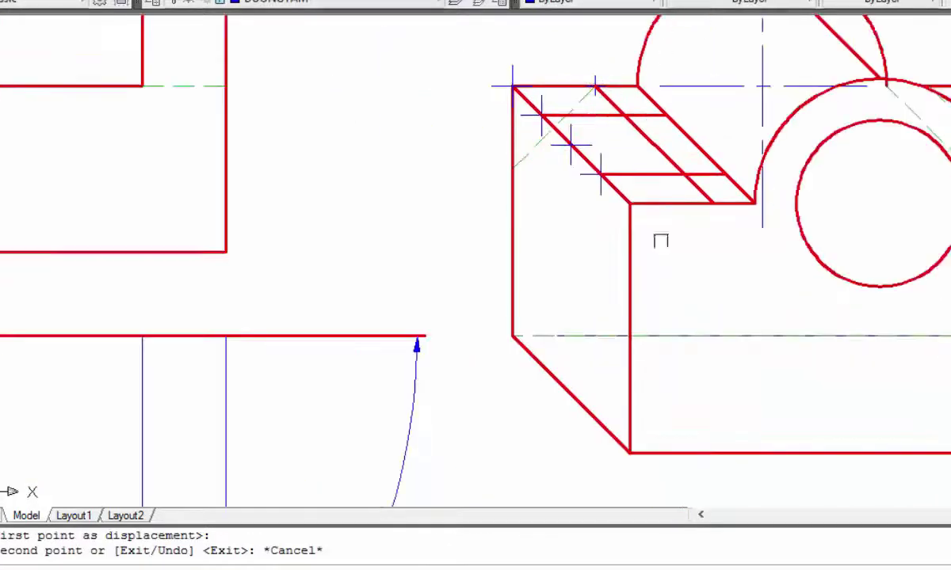
scroll(538, 164, "up", 2)
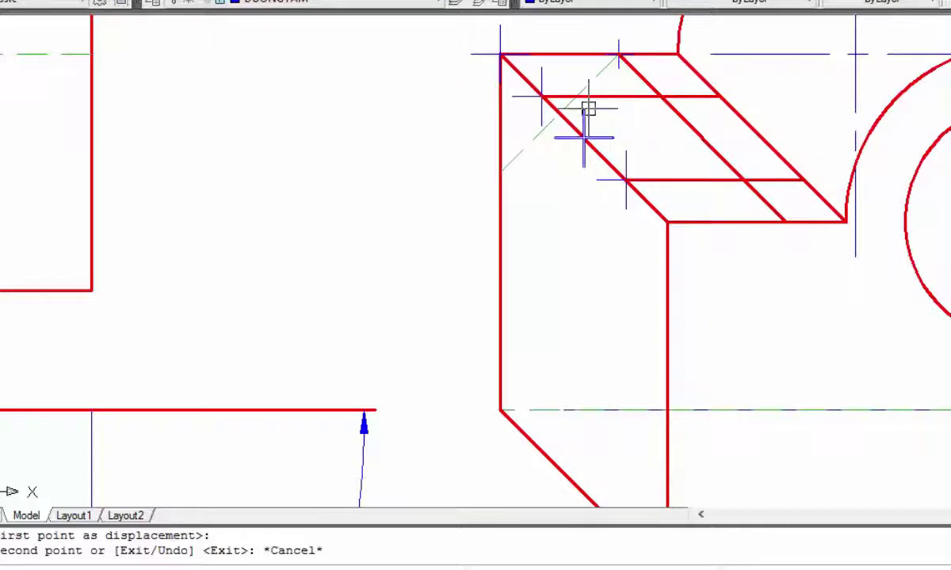
Step: Start another COPY of the slanted notch edge from its top corner
type("co")
key("Return")
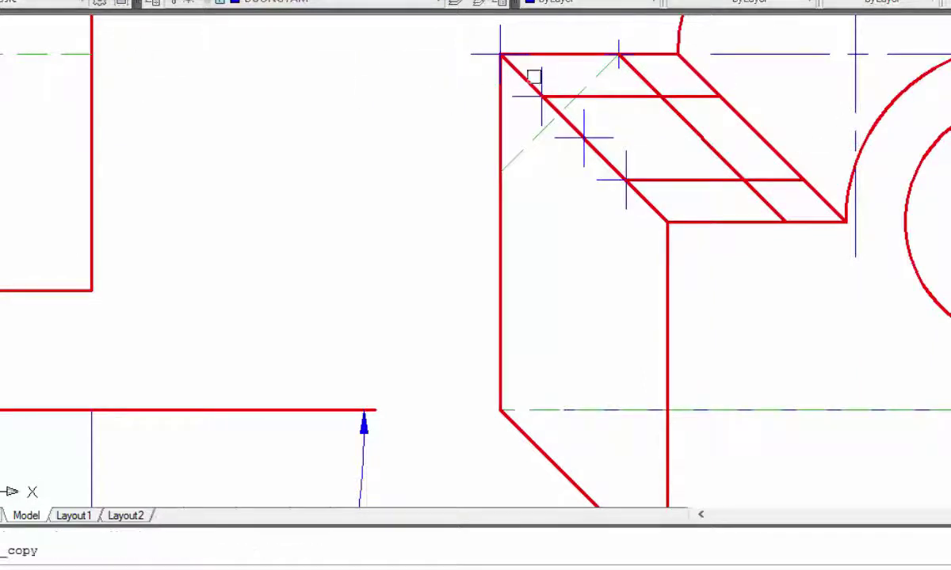
left_click(530, 84)
key("Return")
left_click(499, 54)
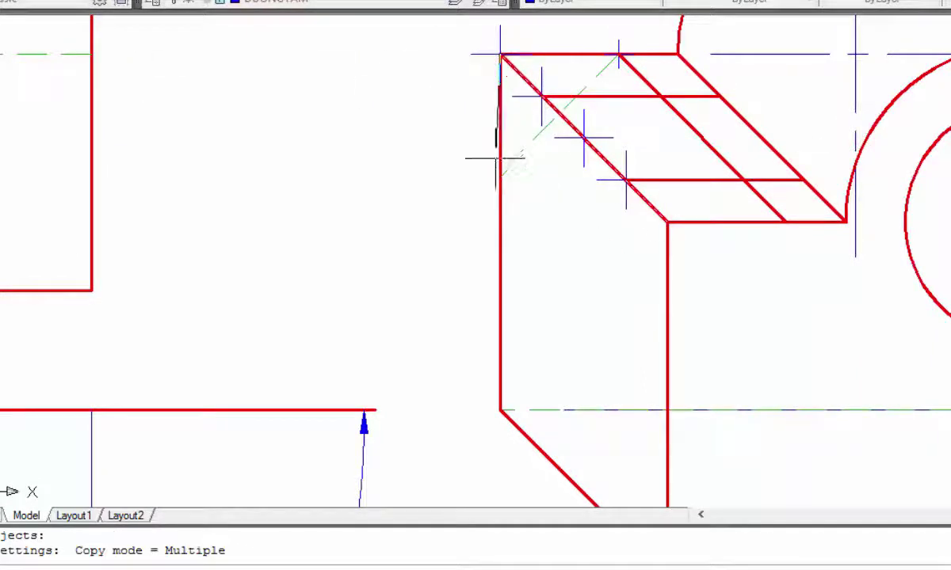
key("Escape")
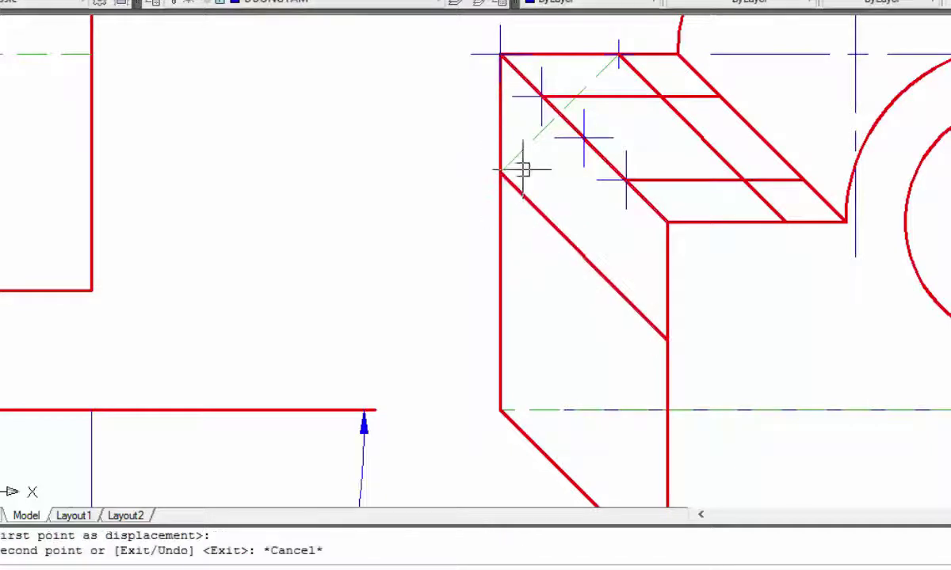
scroll(519, 166, "down", 2)
Step: Window-delete the notch's division points and construction marks, then erase the leftover short line
left_click(462, 53)
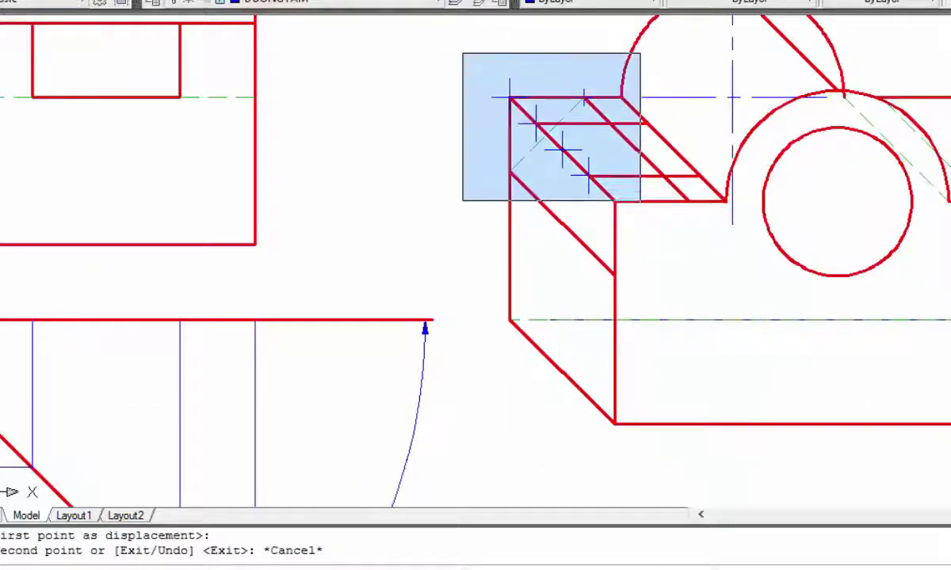
left_click(632, 193)
key("Delete")
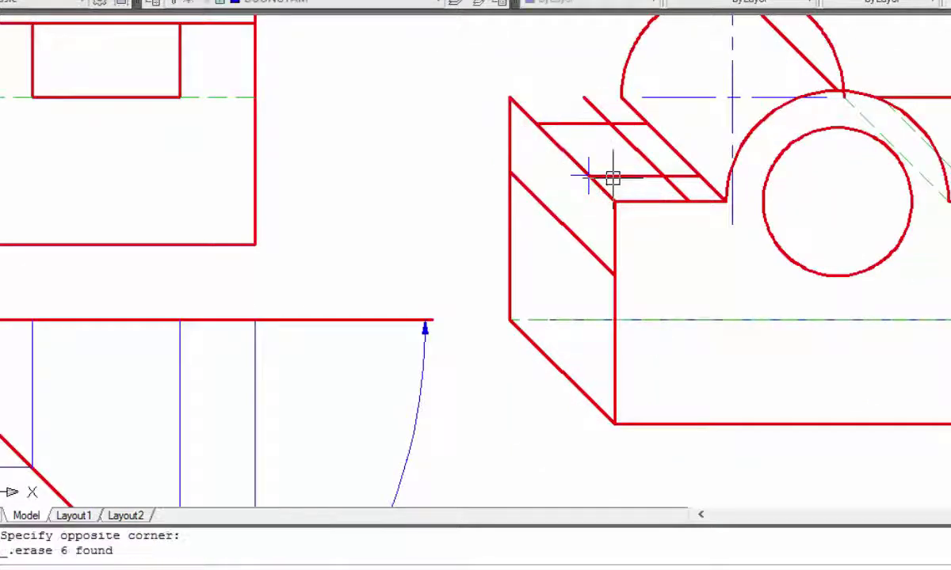
left_click(165, 23)
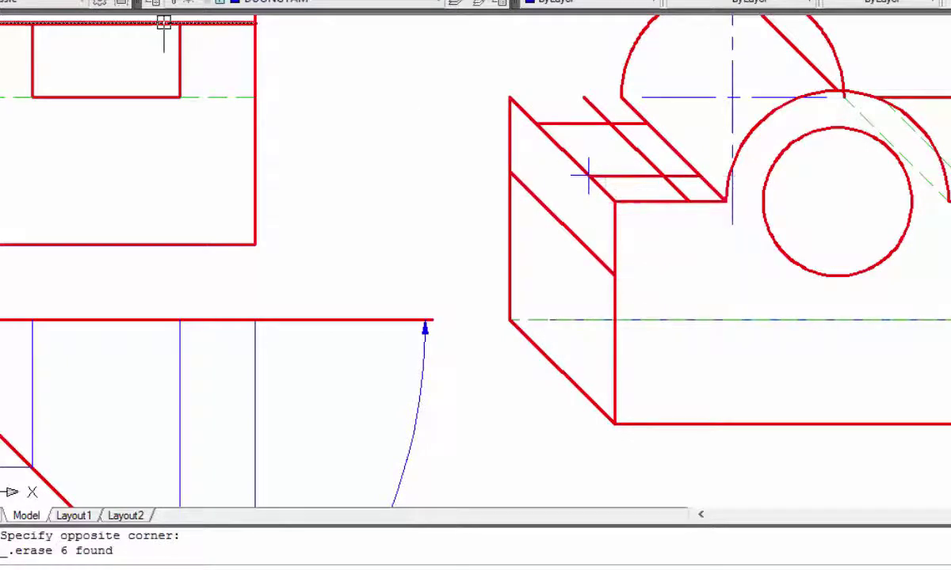
left_click(422, 51)
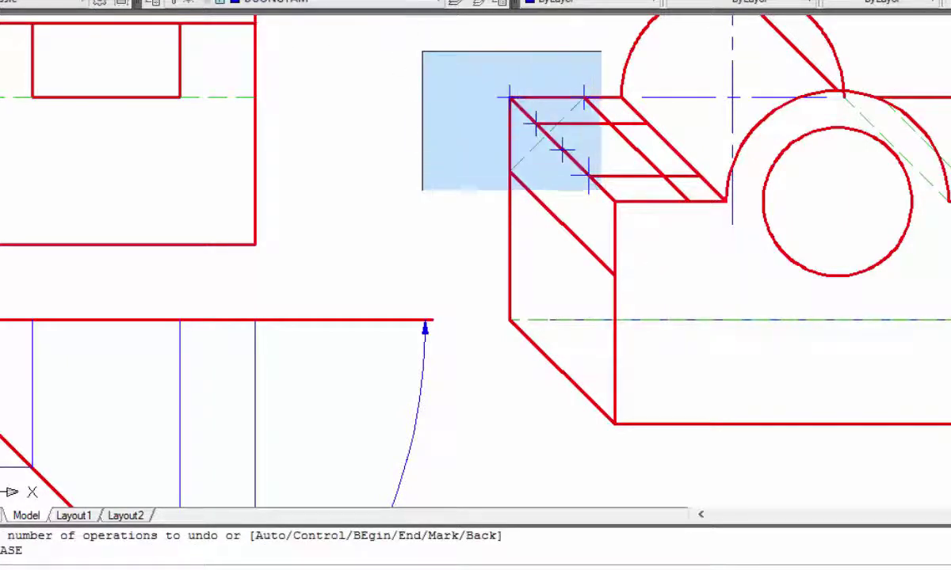
left_click(596, 191)
key("Delete")
left_click(586, 171)
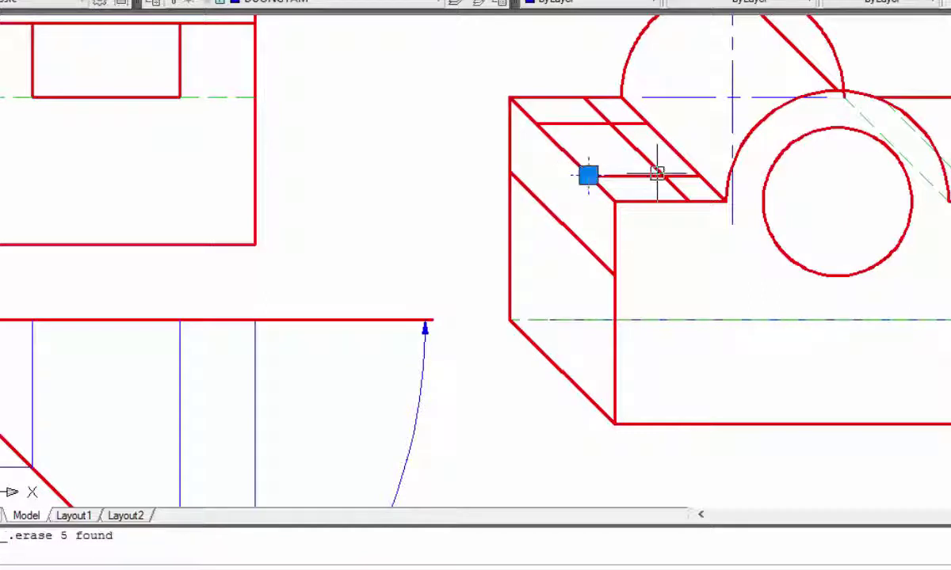
key("Delete")
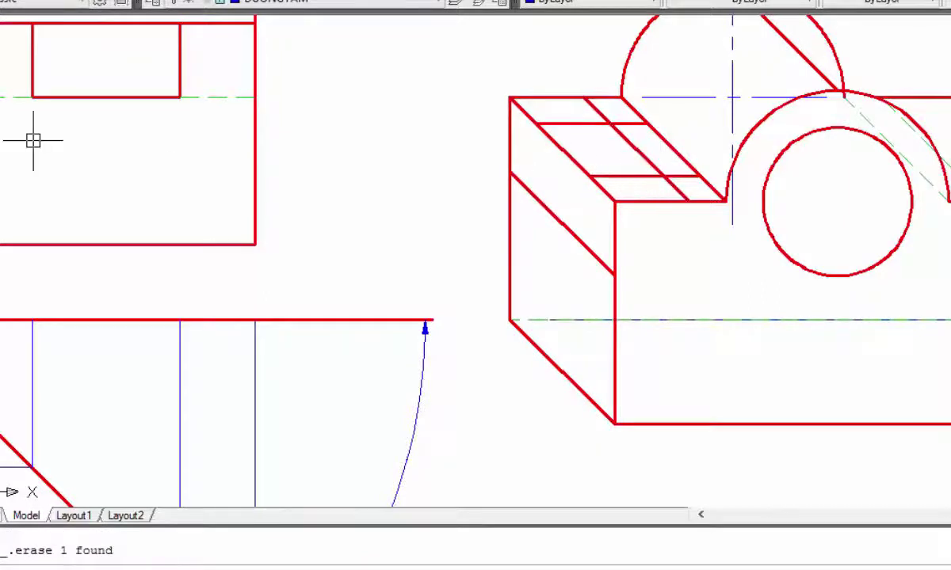
type("l")
key("Return")
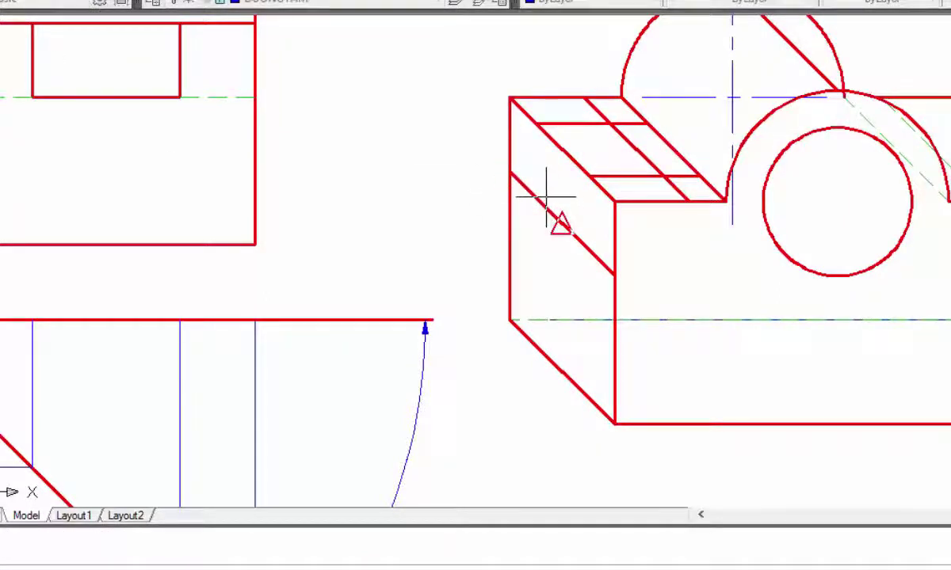
key("Escape")
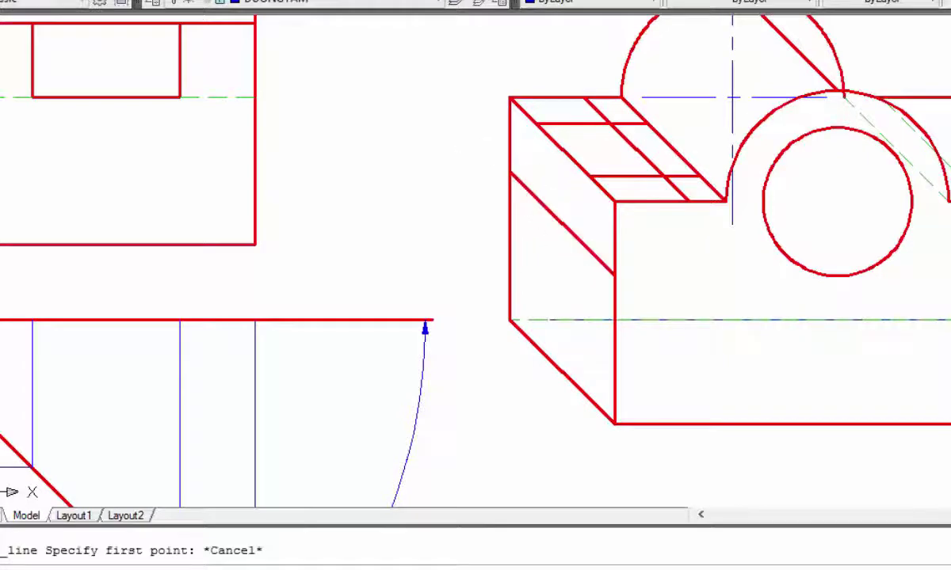
Step: Copy the block's left vertical edge onto the end face at the top-face point
type("co")
key("Return")
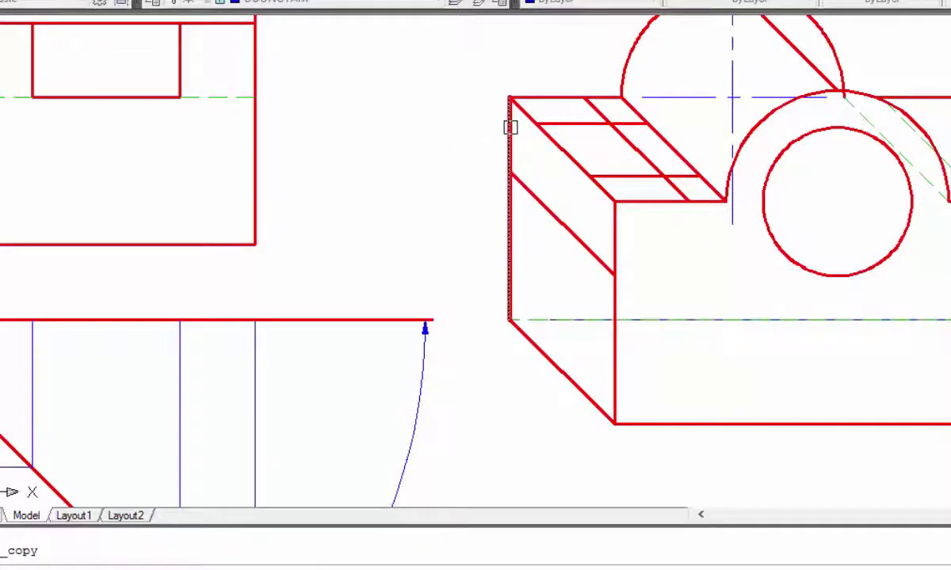
left_click(510, 130)
key("Return")
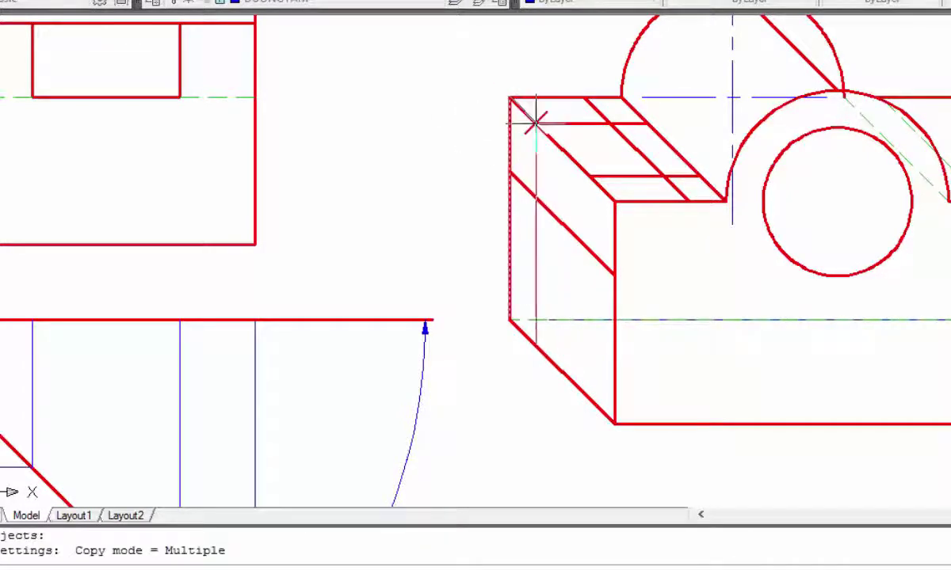
left_click(562, 148)
left_click(588, 176)
key("Escape")
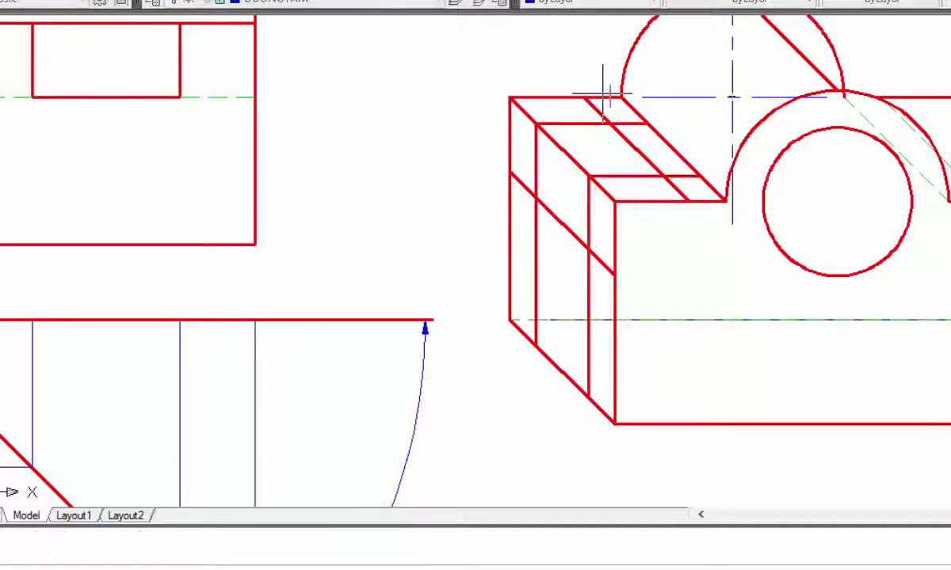
Step: Draw two slanted notch lines across the left end face, ending at the vertical edge
key("l")
key("Return")
left_click(610, 122)
left_click(537, 195)
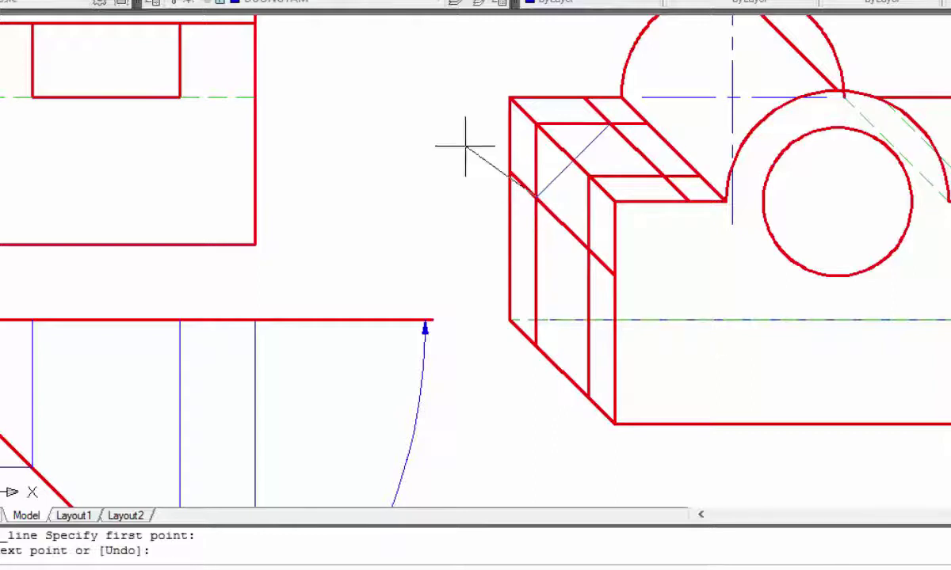
right_click(465, 147)
left_click(491, 156)
right_click(446, 126)
left_click(455, 140)
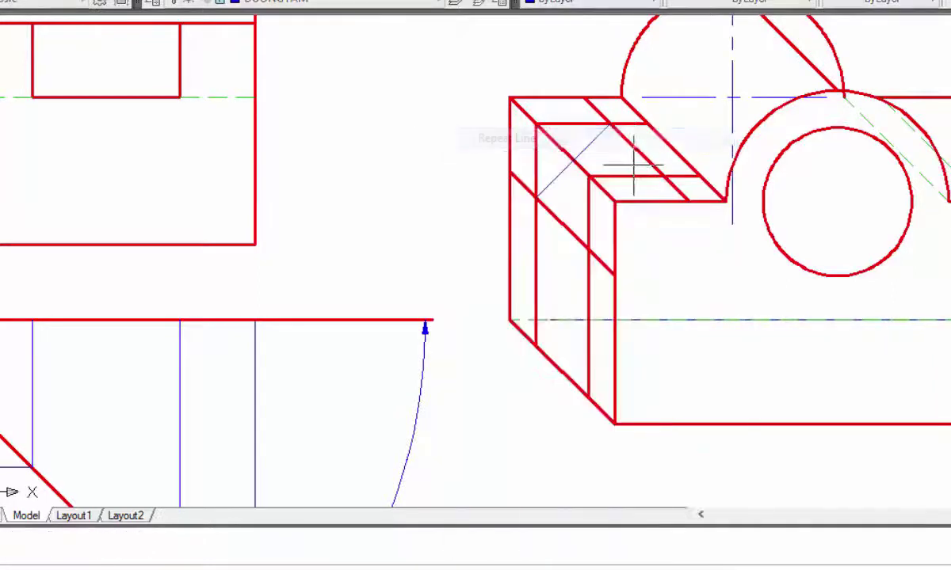
left_click(661, 178)
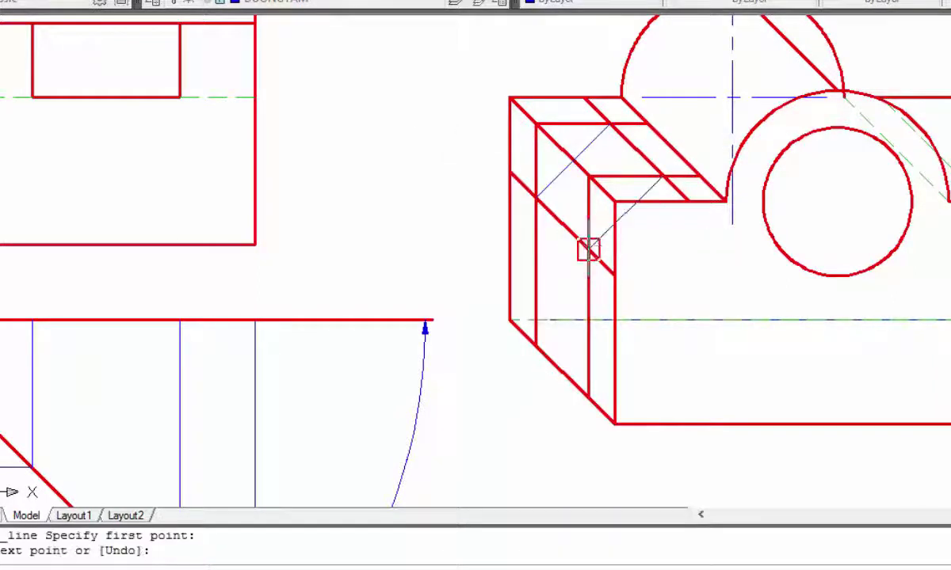
left_click(588, 250)
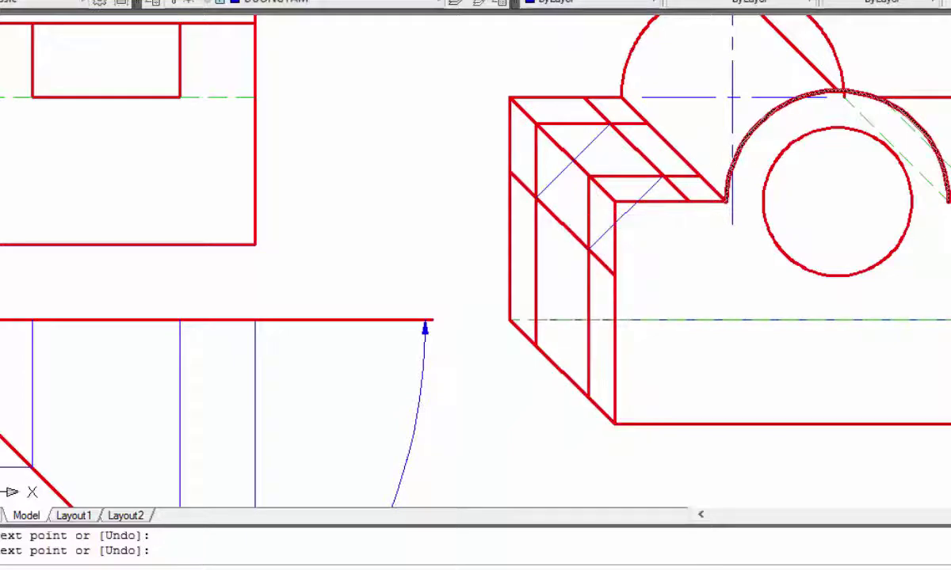
Step: Trim the excess vertical edge and blue construction segment from the left notch, then zoom out
key("Escape")
type("tr")
key("Return")
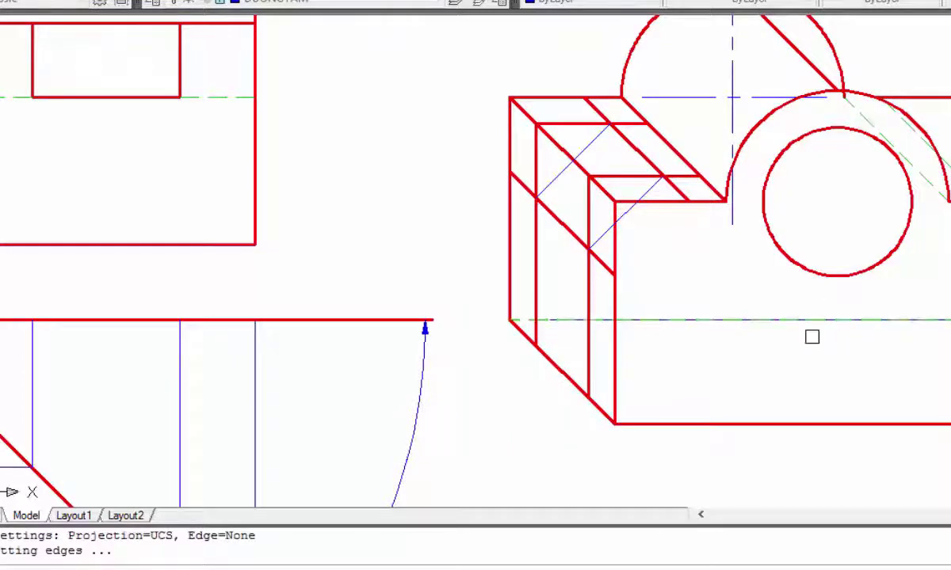
key("Return")
scroll(733, 275, "down", 2)
scroll(754, 263, "up", 1)
scroll(721, 187, "up", 1)
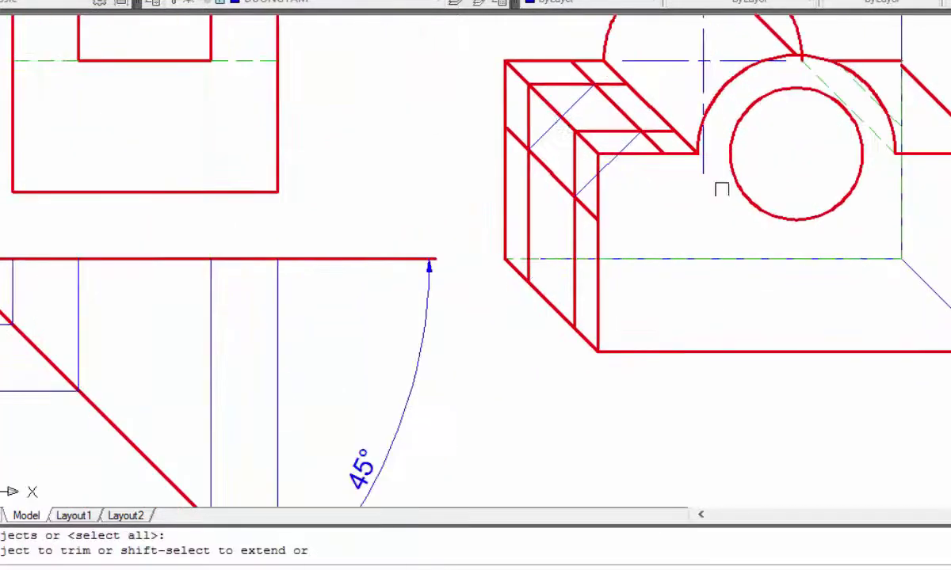
left_click(575, 151)
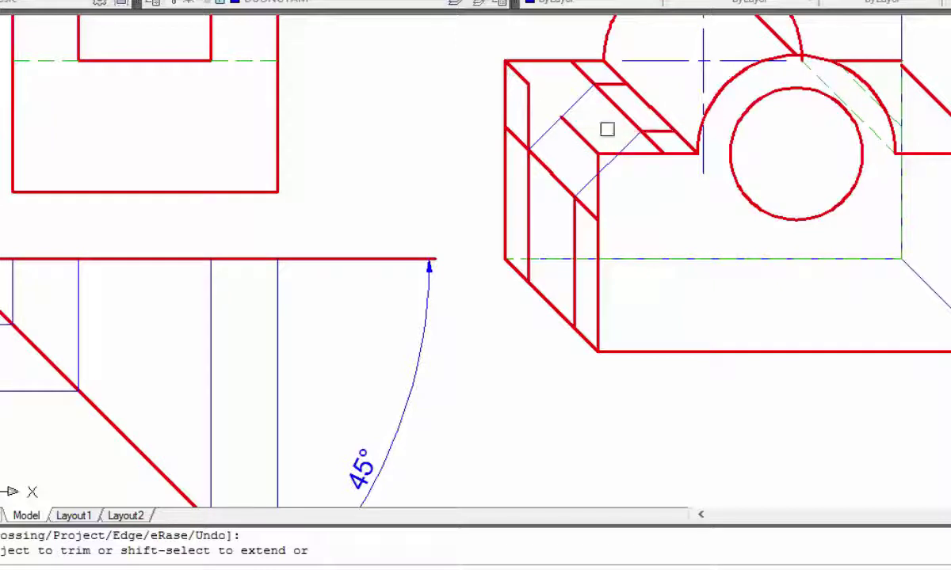
left_click(589, 143)
right_click(594, 119)
left_click(617, 132)
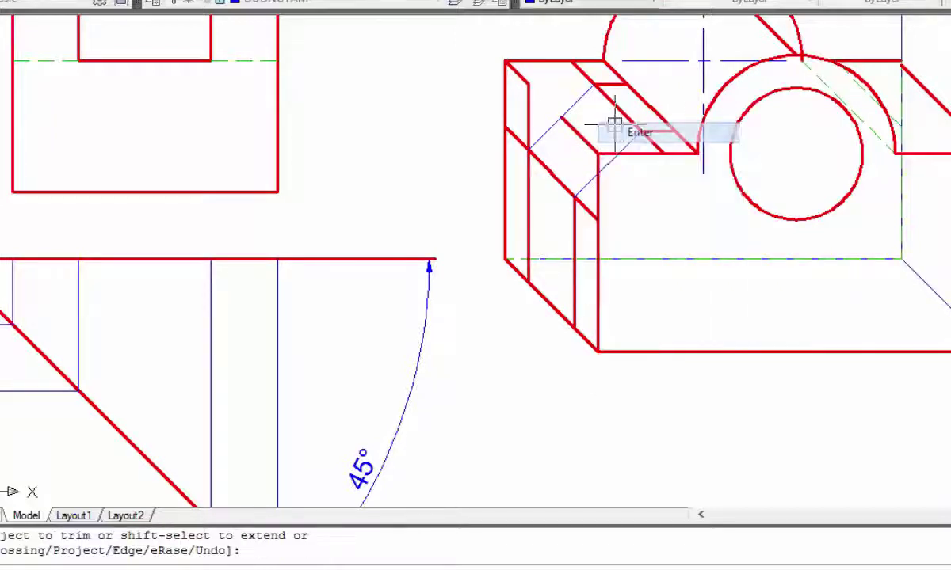
scroll(606, 149, "down", 2)
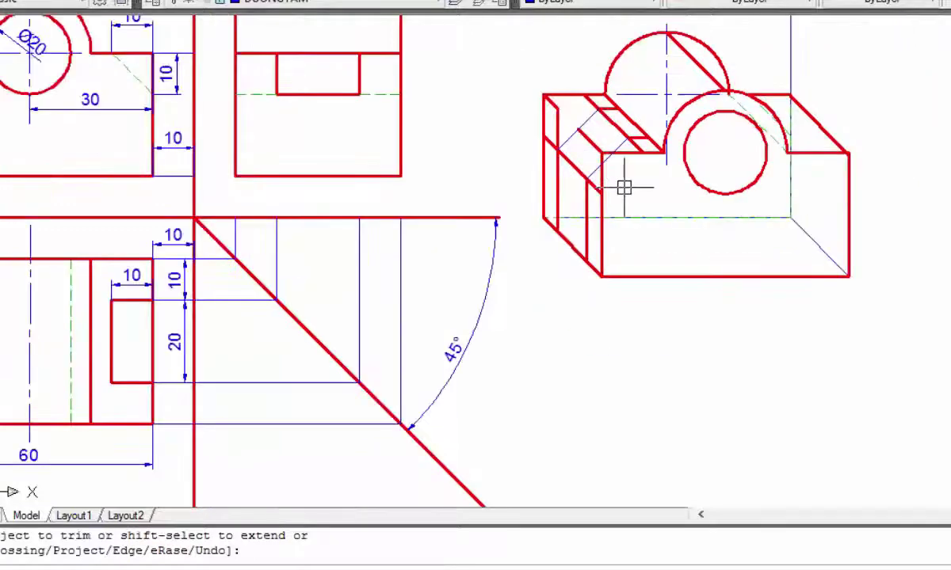
middle_click_drag(623, 187, 792, 240)
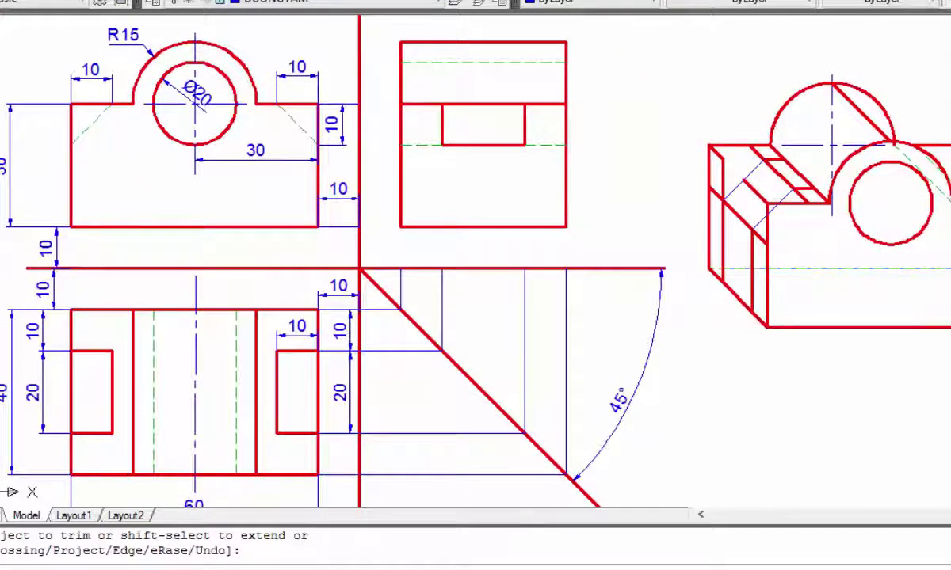
Step: Extend the short notch edge left to its boundary
key("Escape")
type("ex")
key("Return")
key("Return")
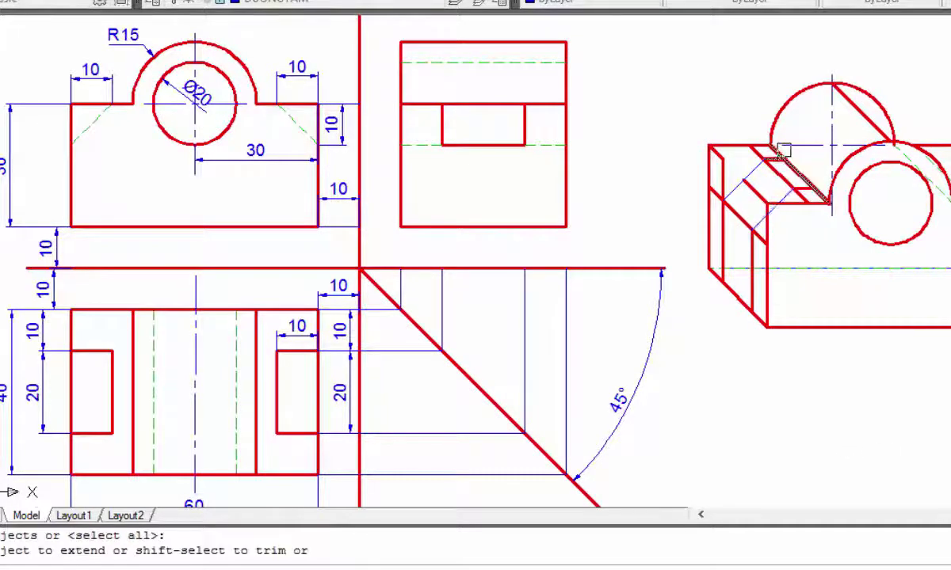
scroll(760, 166, "up", 3)
left_click(761, 166)
right_click(820, 151)
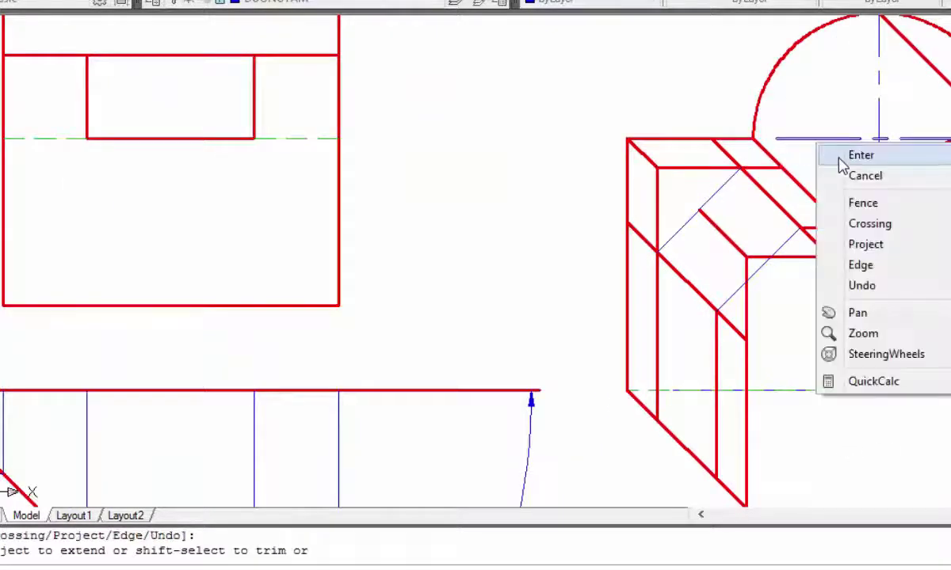
left_click(833, 152)
Step: Trim the leftover diagonal piece out of the notch
key("Escape")
type("tr")
key("Return")
key("Return")
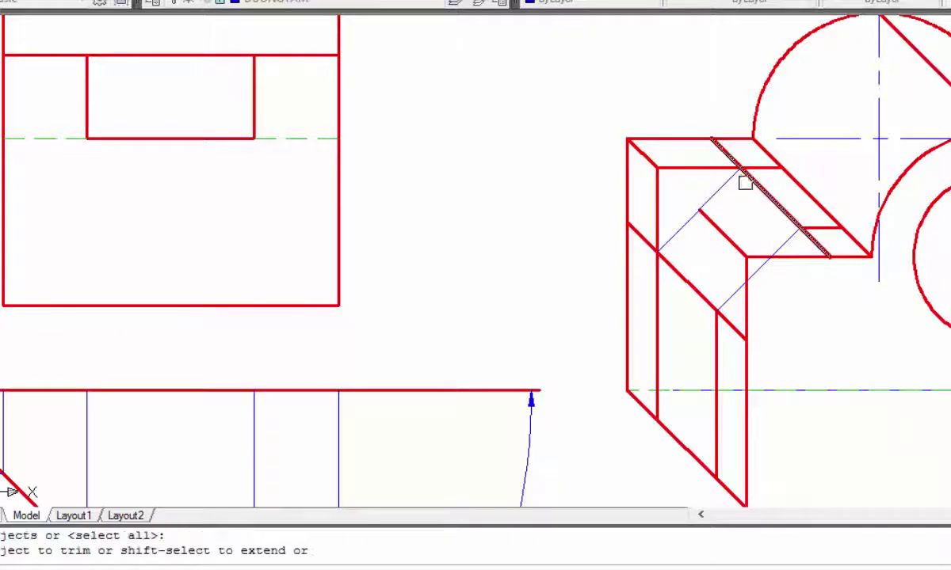
left_click(722, 148)
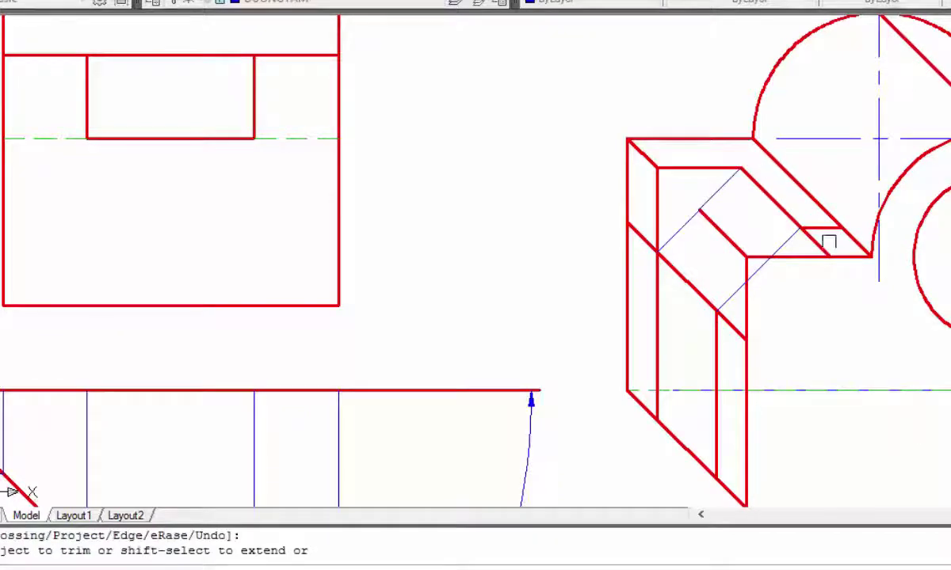
scroll(800, 253, "down", 5)
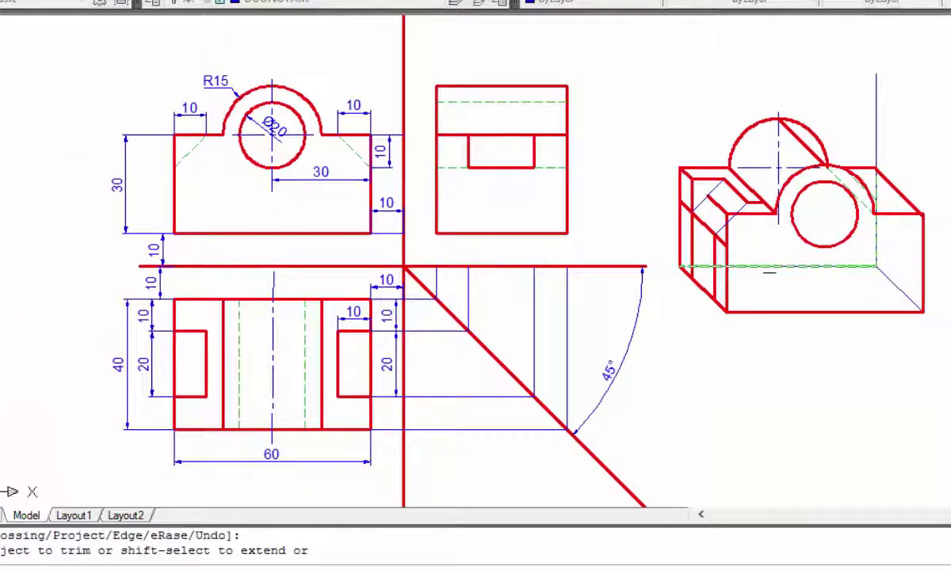
right_click(768, 271)
left_click(797, 278)
Step: Extend the notch's vertical edge up to the top edge
type("ex")
key("Return")
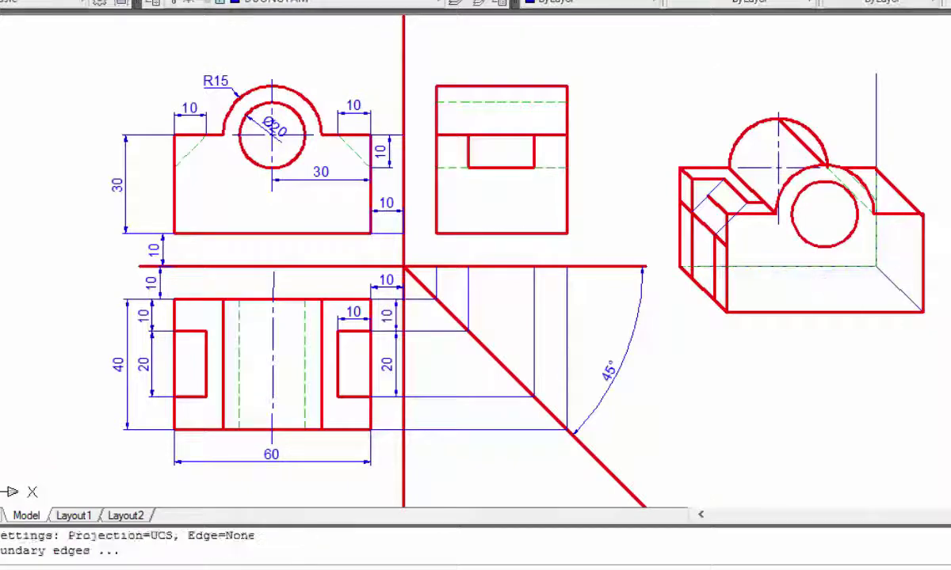
key("Return")
scroll(754, 235, "up", 3)
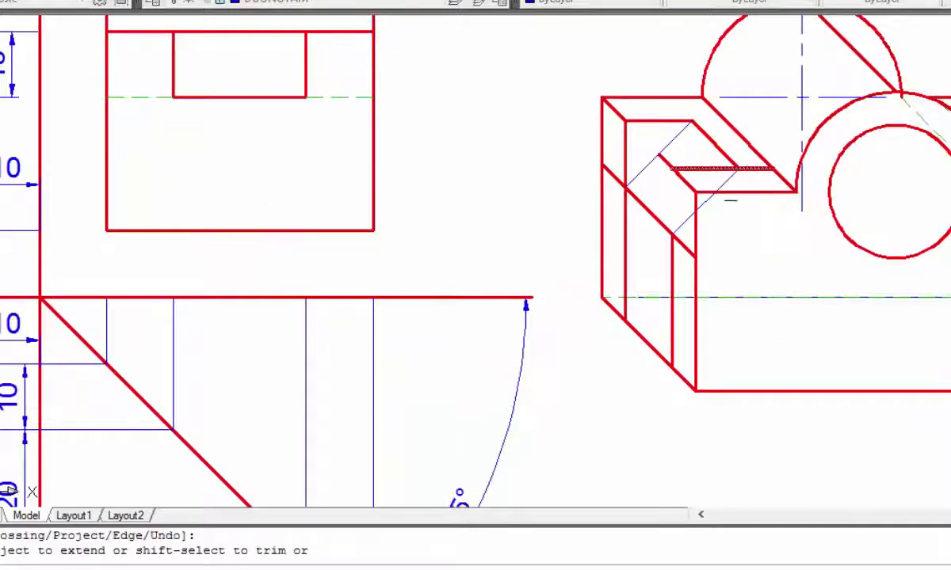
left_click(671, 266)
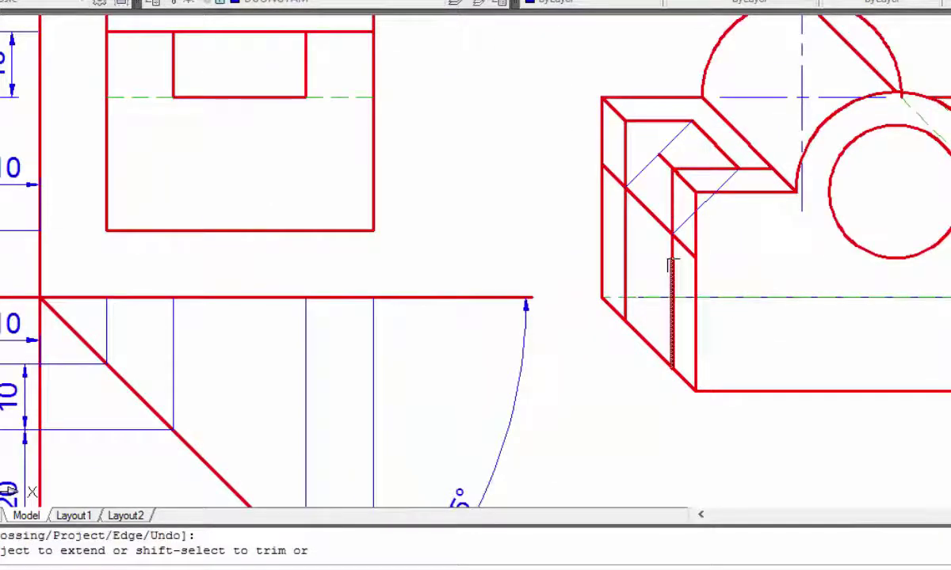
right_click(808, 260)
left_click(821, 274)
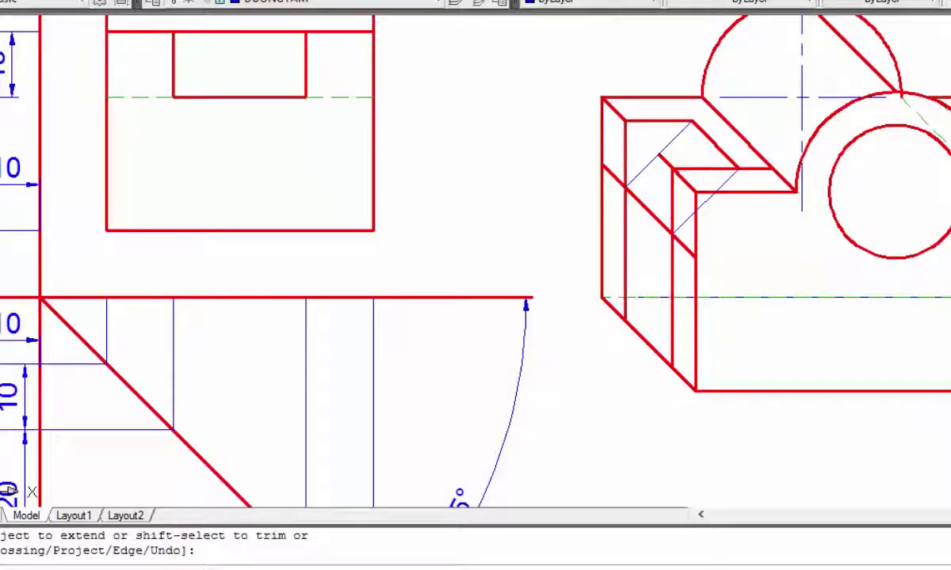
Step: Trim the notch stub, excess vertical edge parts and short piece below the hidden baseline
type("tr")
key("Return")
key("Return")
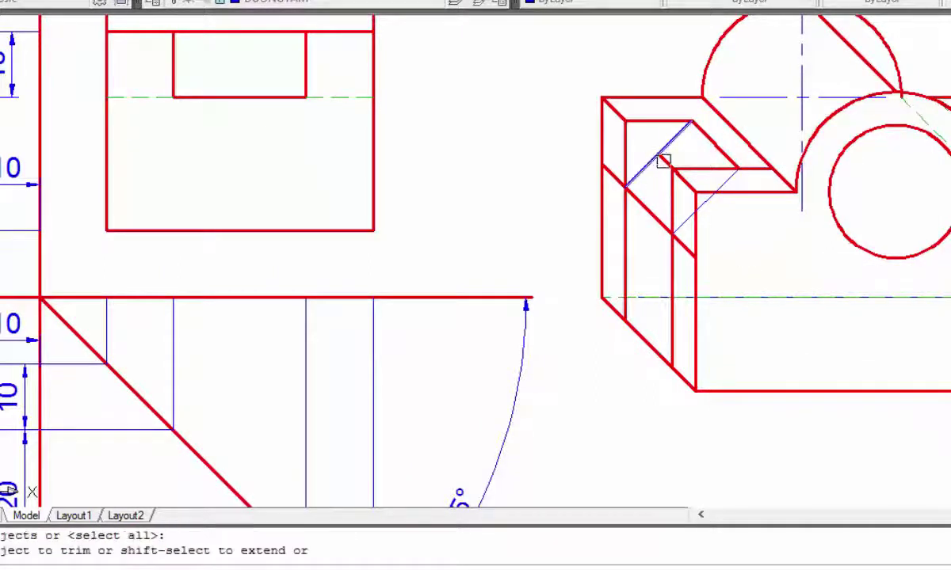
left_click(664, 161)
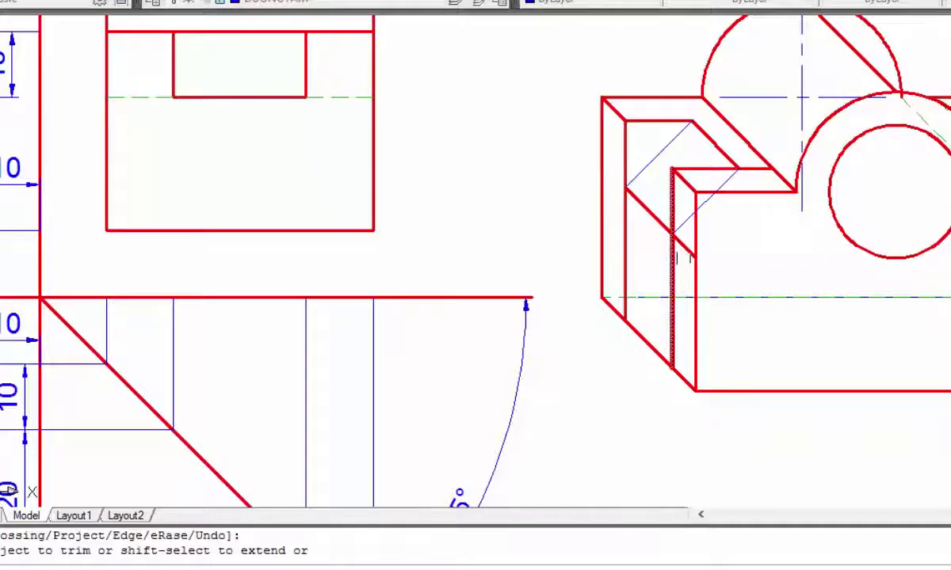
left_click(664, 327)
left_click(673, 275)
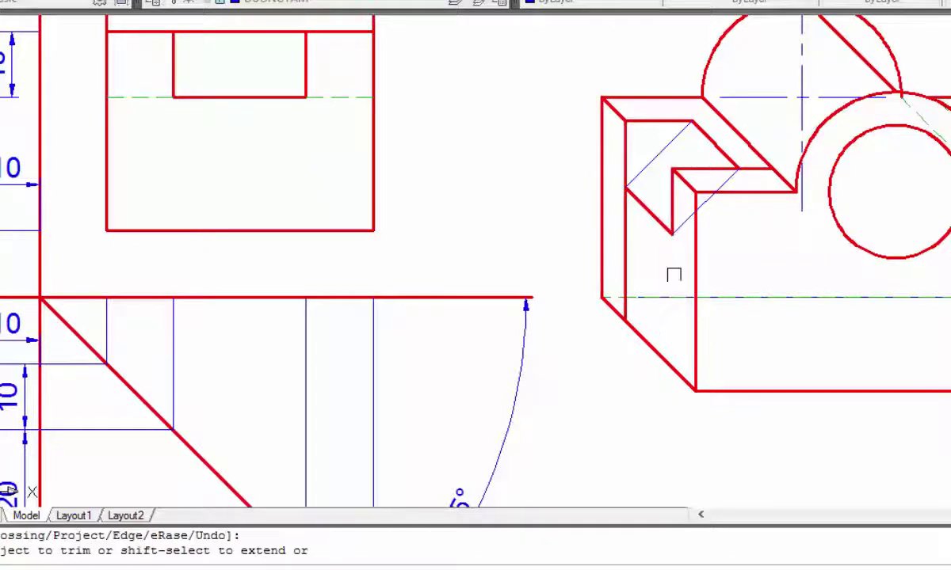
left_click(623, 312)
scroll(507, 150, "down", 4)
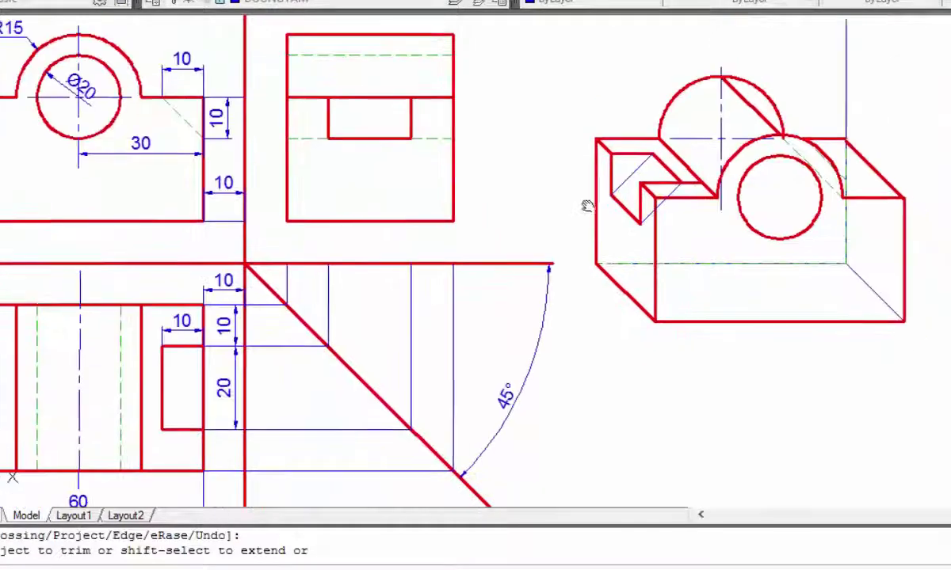
right_click(653, 215)
left_click(665, 228)
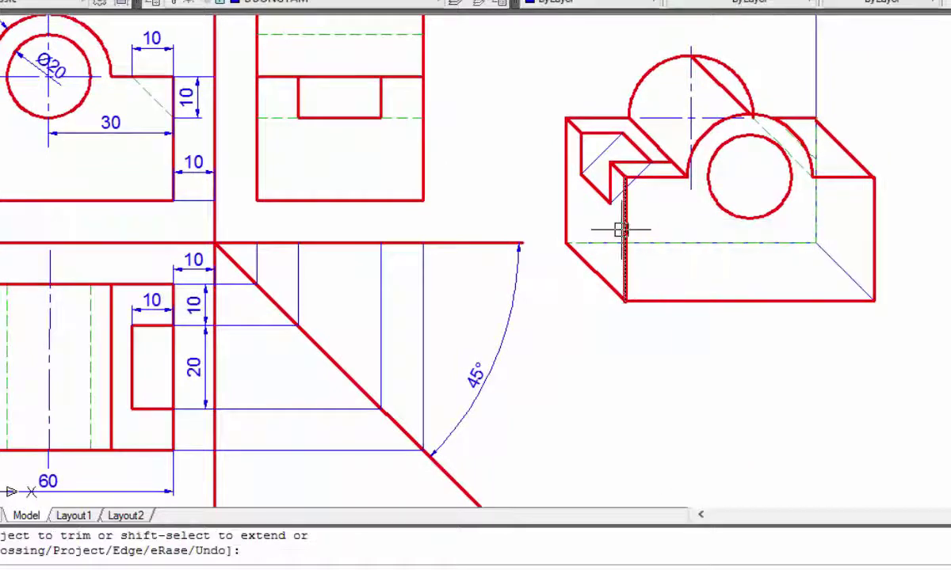
left_click(624, 239)
Step: Make a first Match Properties (MA) pass from a source line, then clear an accidental circle selection
type("ma")
key("Return")
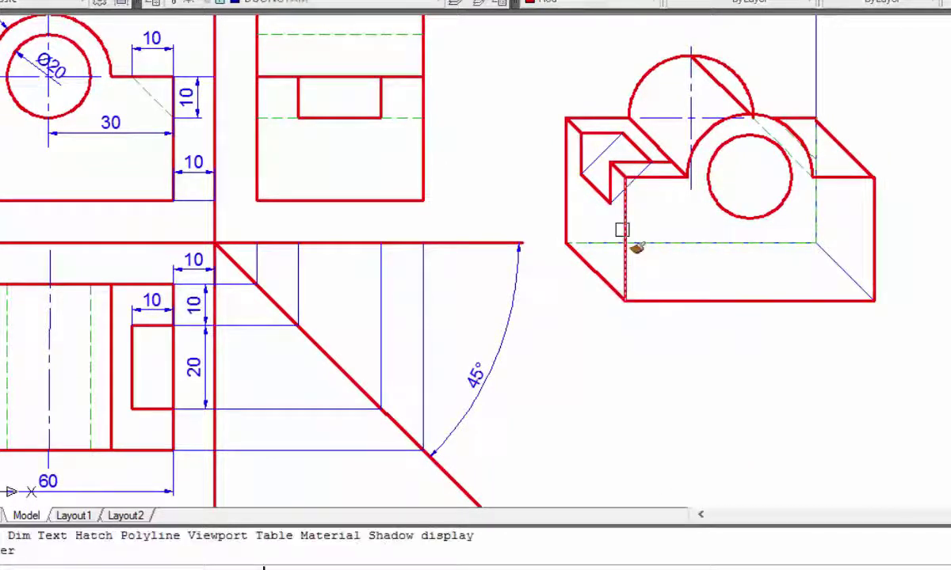
left_click(598, 151)
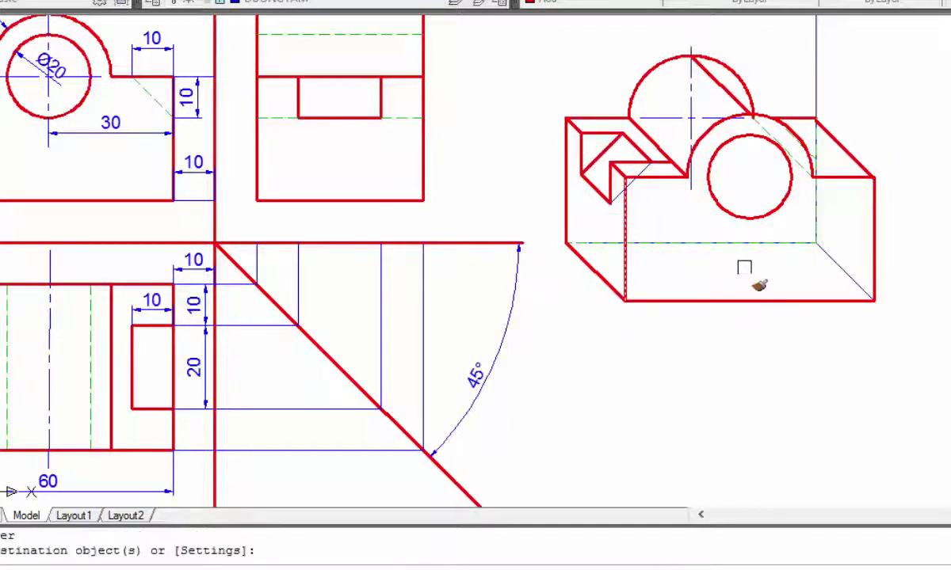
right_click(743, 261)
left_click(784, 274)
scroll(741, 237, "up", 3)
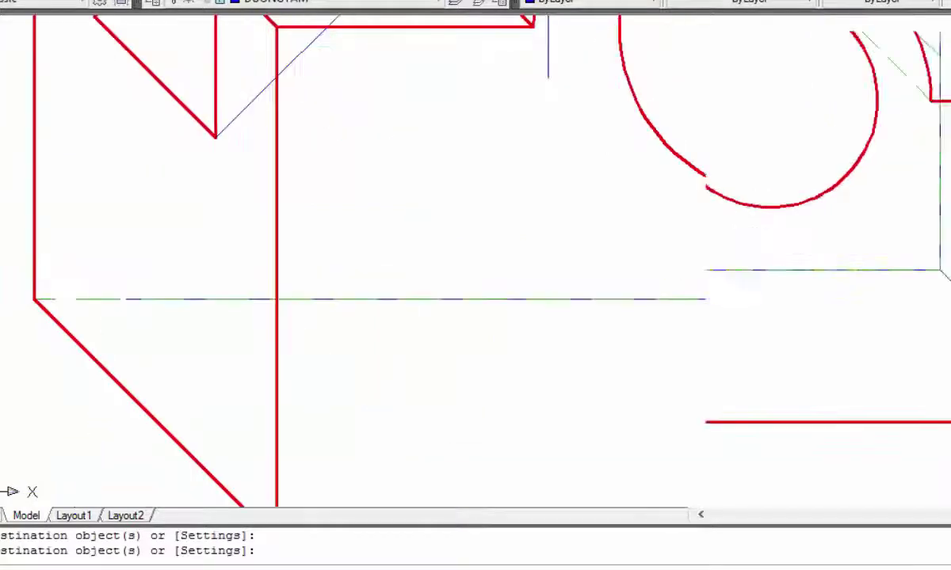
scroll(743, 210, "down", 2)
left_click(800, 85)
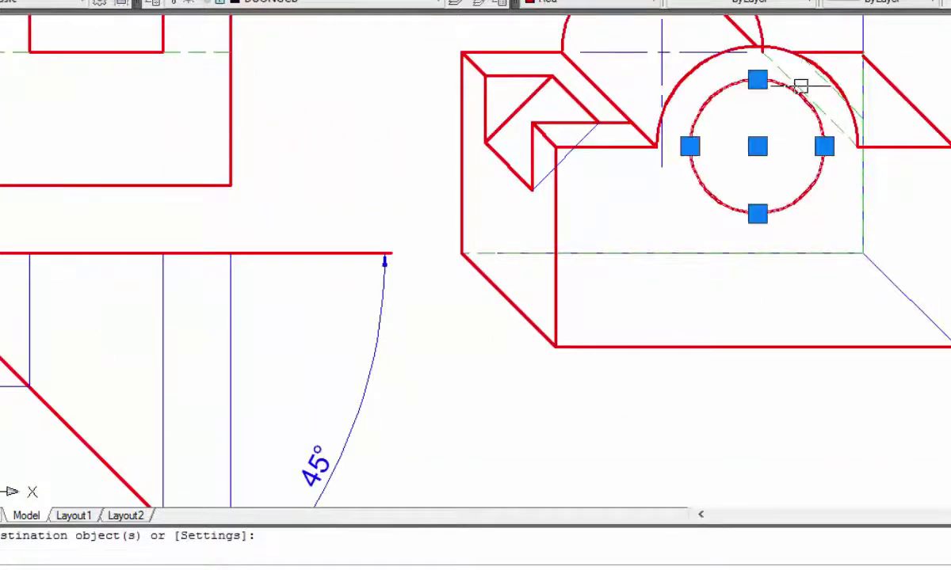
key("Escape")
Step: Copy the green dashed hidden-line style onto the notch's diagonal edge and recentre the oblique view
left_click(782, 70)
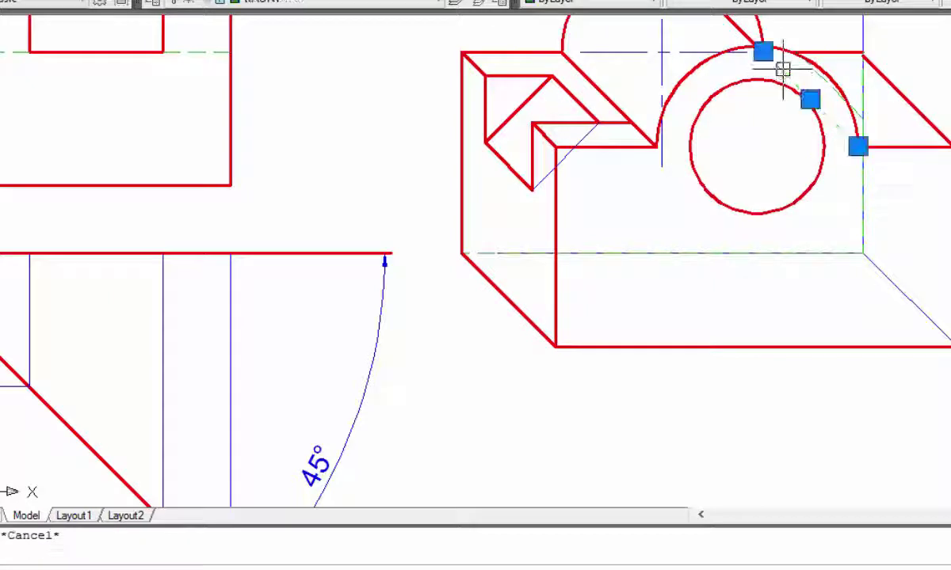
type("ma")
key("Return")
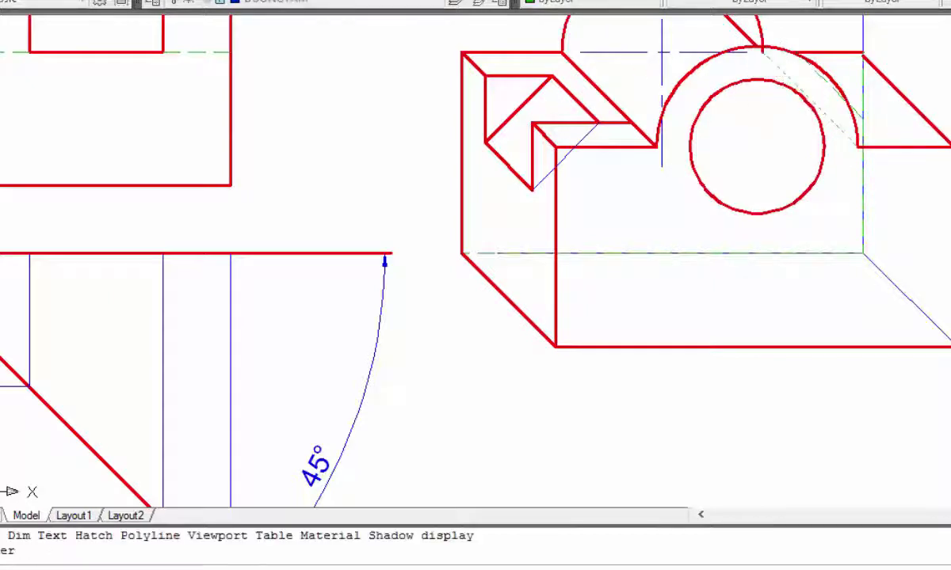
right_click(633, 213)
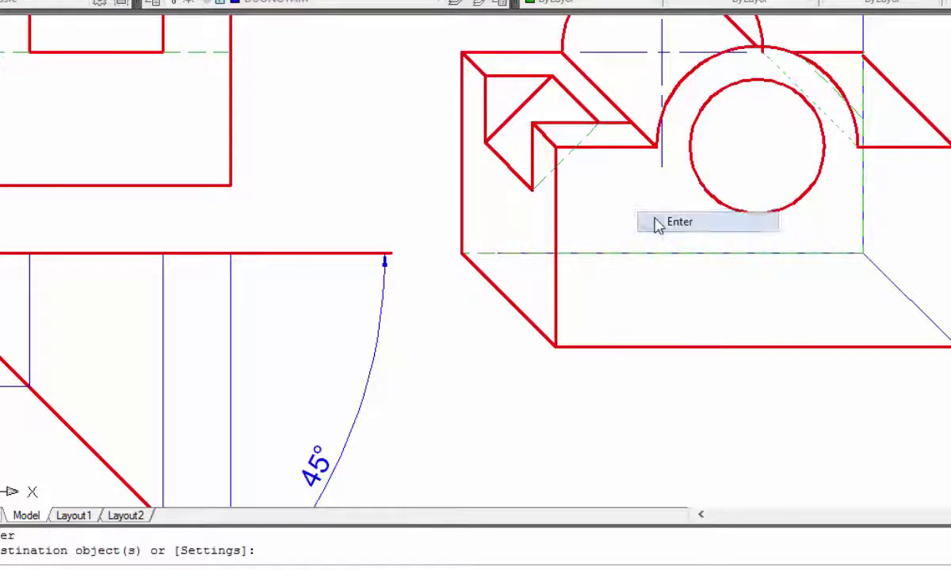
scroll(655, 219, "down", 3)
mouse_move(654, 217)
middle_mouse_down()
mouse_move(548, 218)
mouse_move(515, 238)
middle_mouse_up()
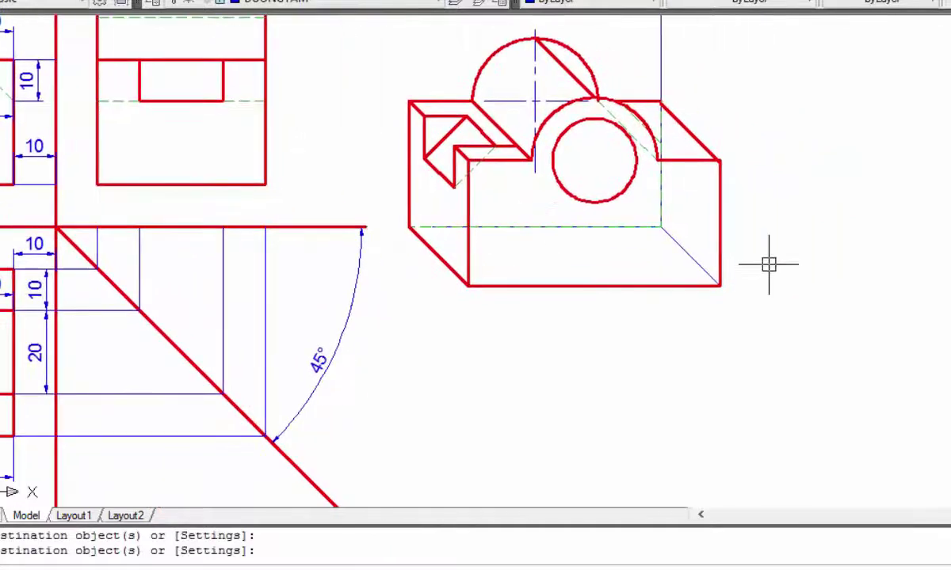
middle_click_drag(741, 275, 671, 330)
Step: Move the right slanted top edge, using its lower endpoint as the base point
scroll(632, 181, "up", 2)
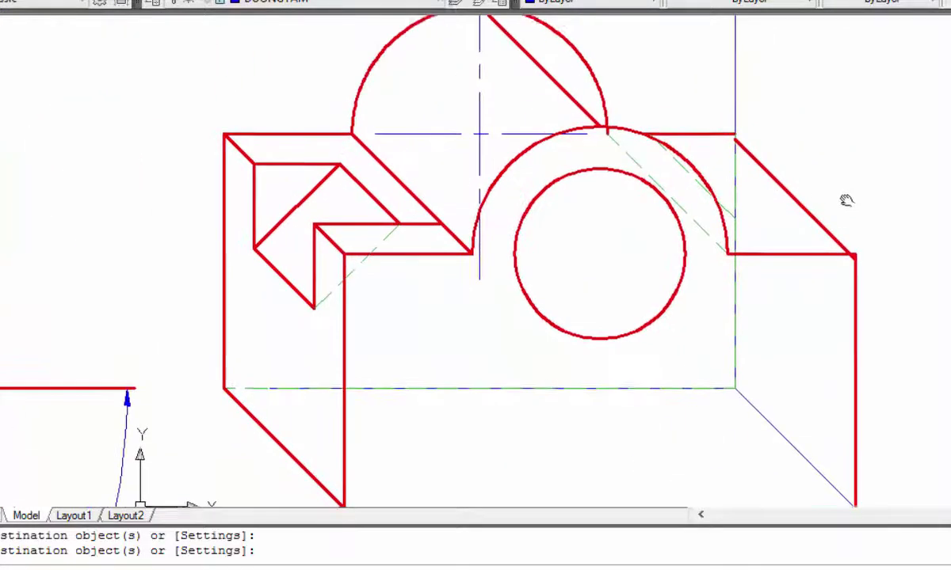
scroll(754, 130, "up", 3)
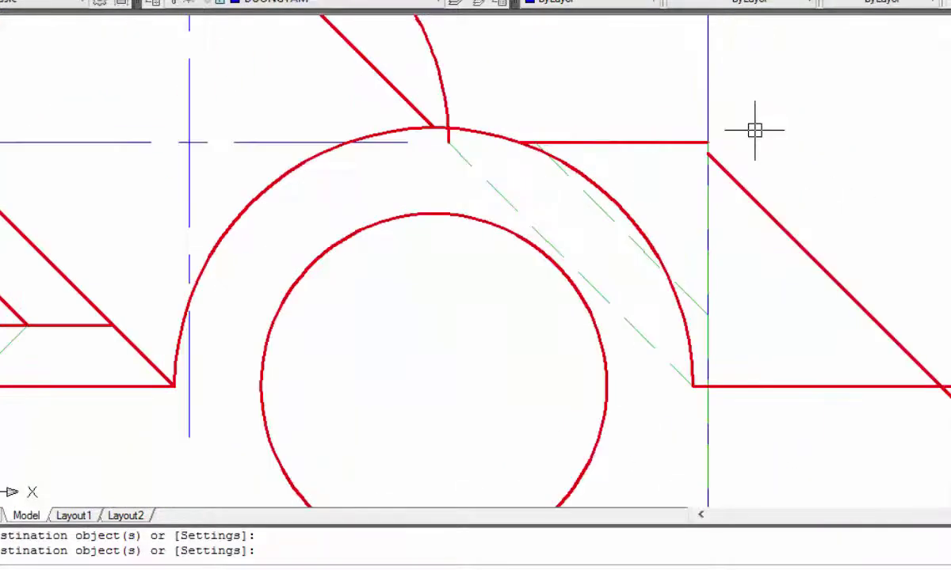
scroll(753, 131, "down", 3)
scroll(789, 214, "up", 2)
scroll(804, 228, "up", 4)
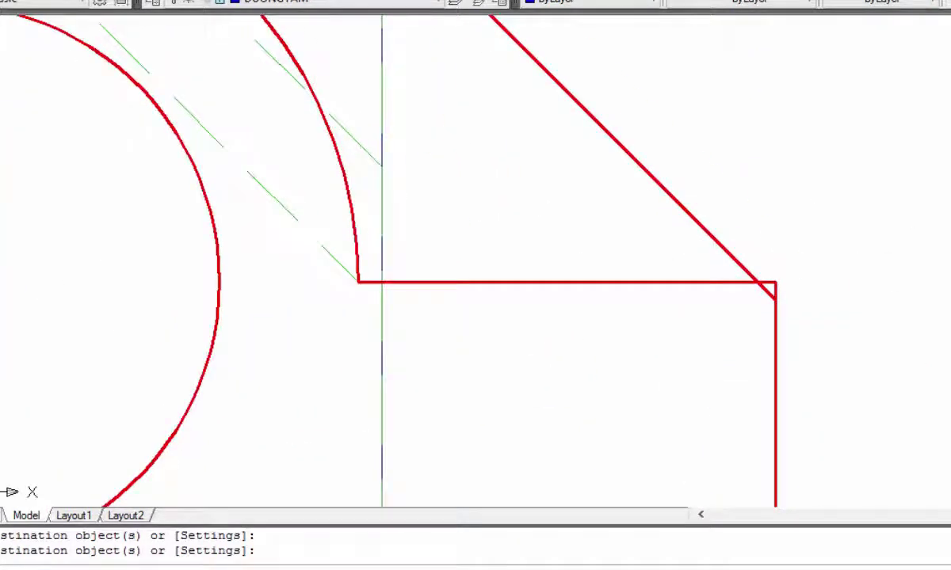
left_click(733, 261)
key("Return")
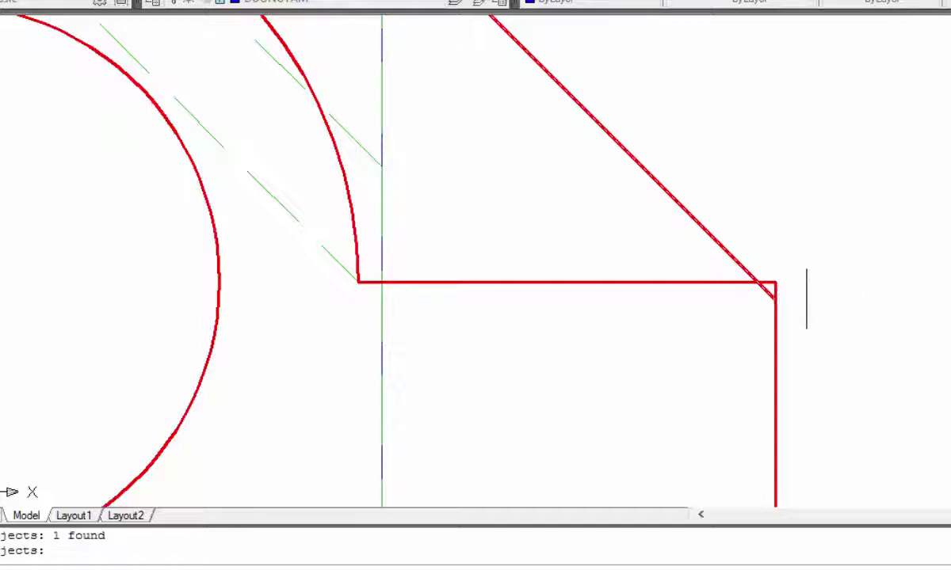
left_click(775, 282)
Step: Bring the edge's lower end onto the box corner and recentre the pictorial
scroll(776, 282, "down", 4)
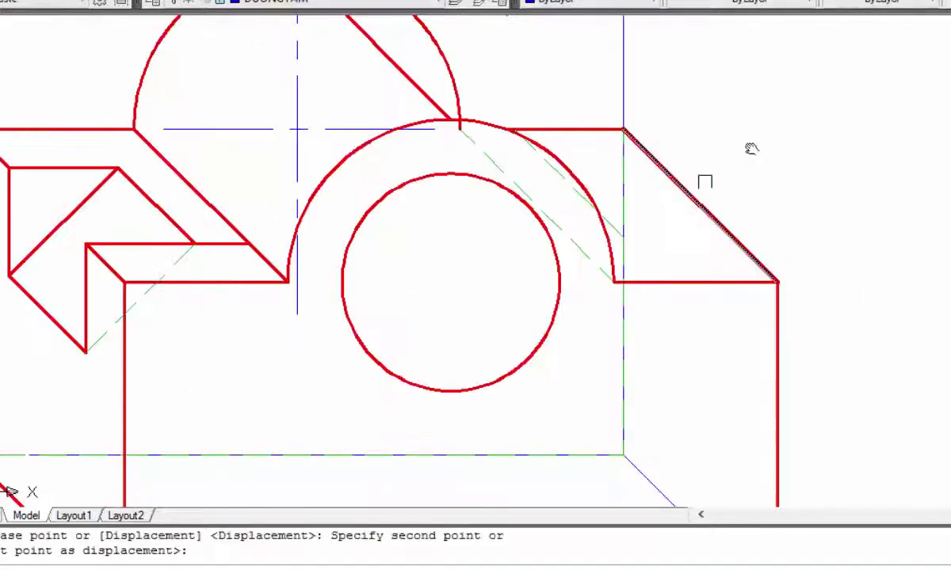
middle_click_drag(827, 178, 854, 156)
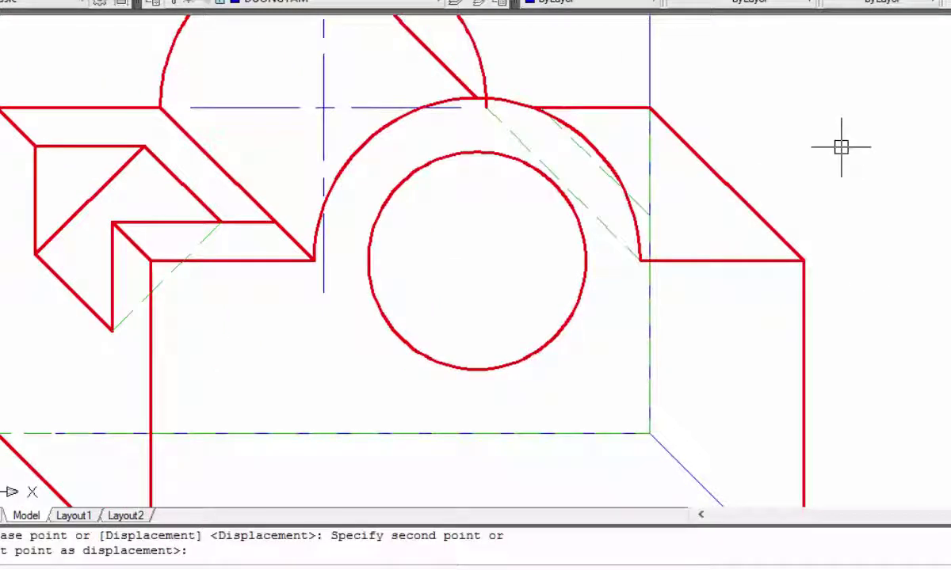
middle_click_drag(599, 173, 594, 149)
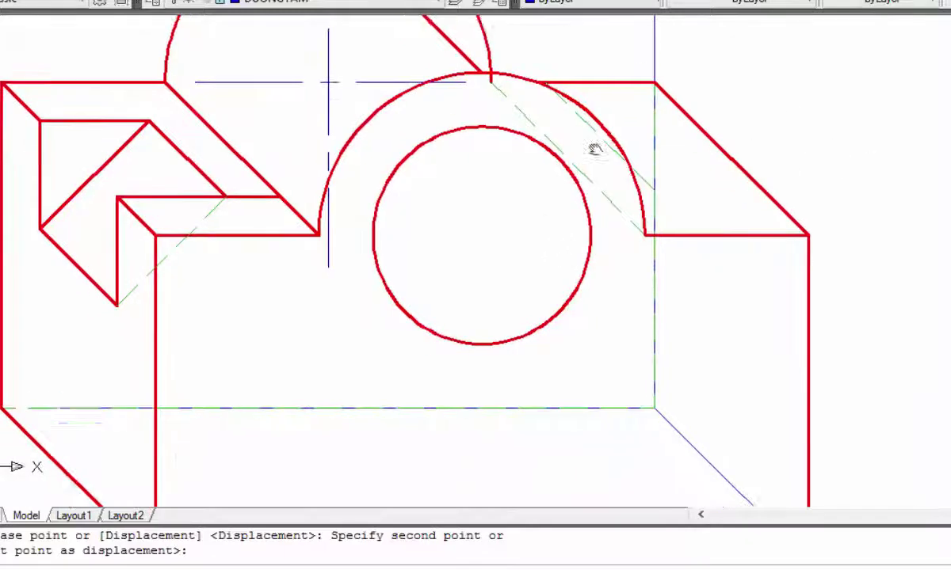
scroll(595, 149, "down", 2)
mouse_move(611, 220)
middle_mouse_down()
mouse_move(598, 242)
mouse_move(613, 297)
middle_mouse_up()
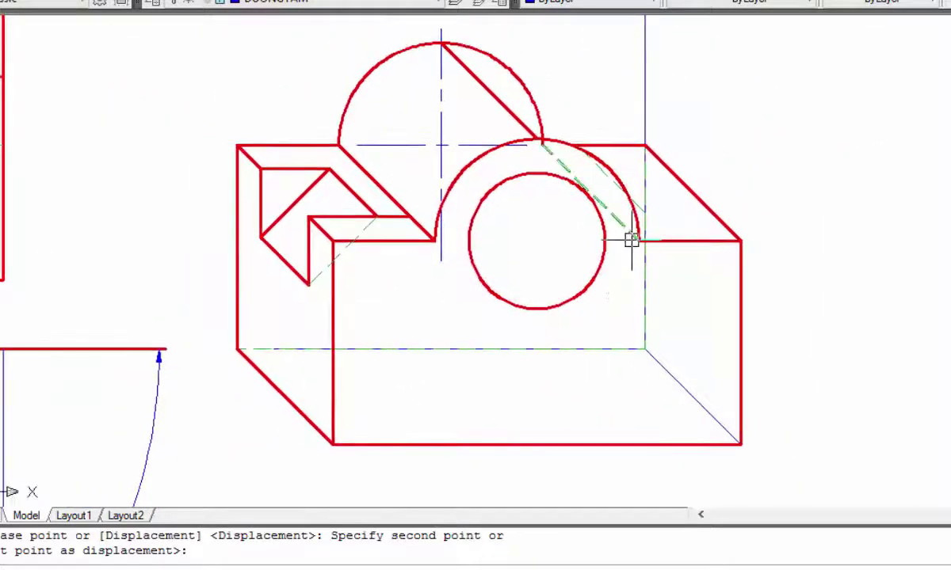
scroll(697, 238, "up", 2)
middle_click_drag(697, 237, 699, 278)
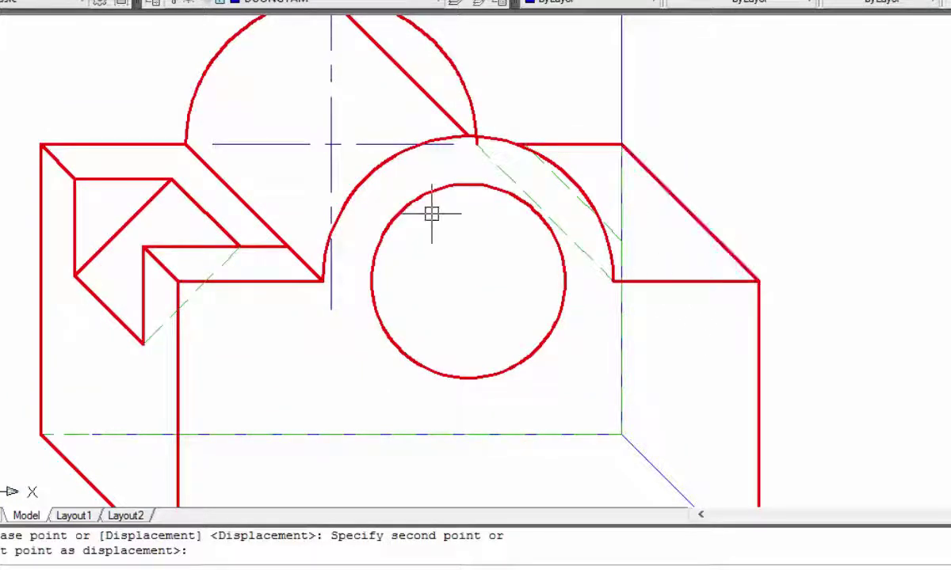
left_click(261, 1)
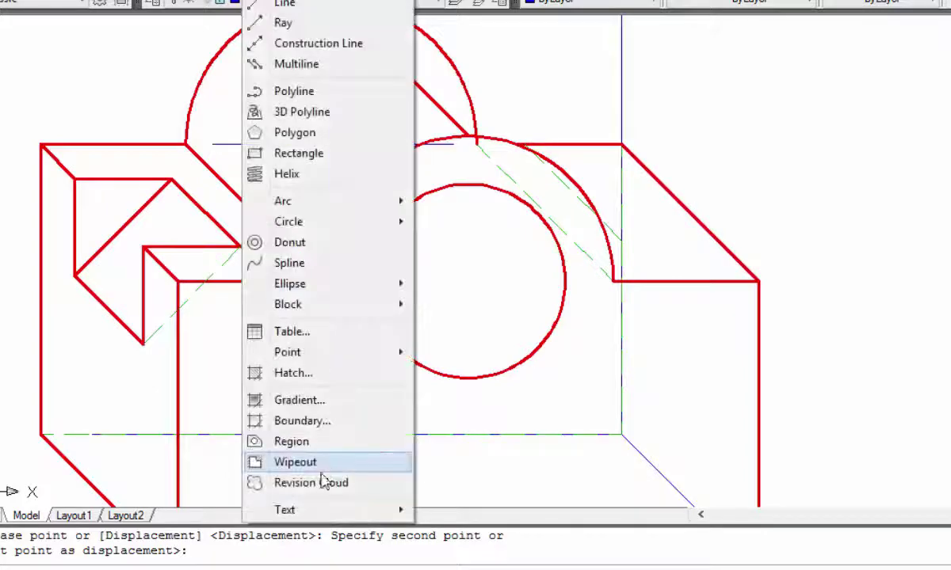
mouse_move(287, 351)
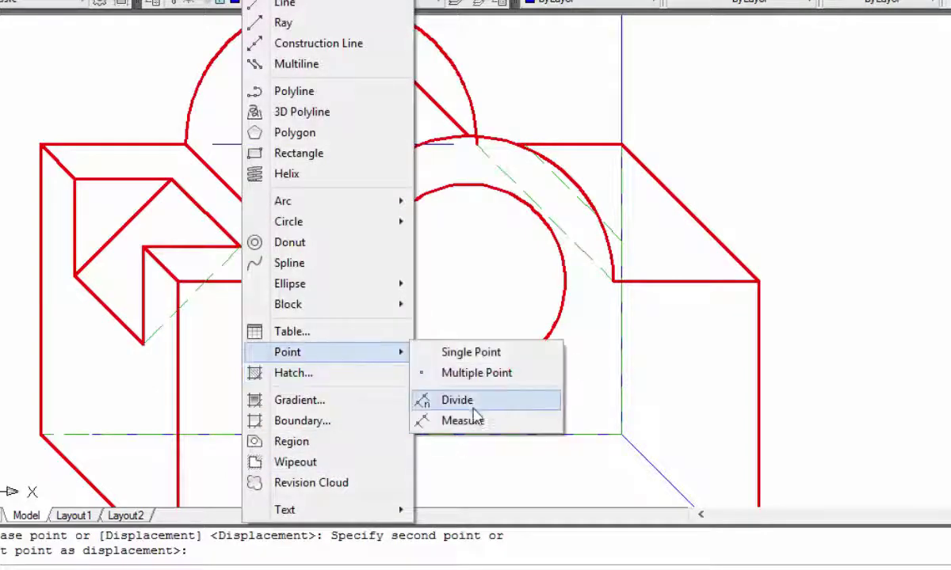
Step: Mark points every 10 units along the right horizontal edge with Measure
left_click(463, 419)
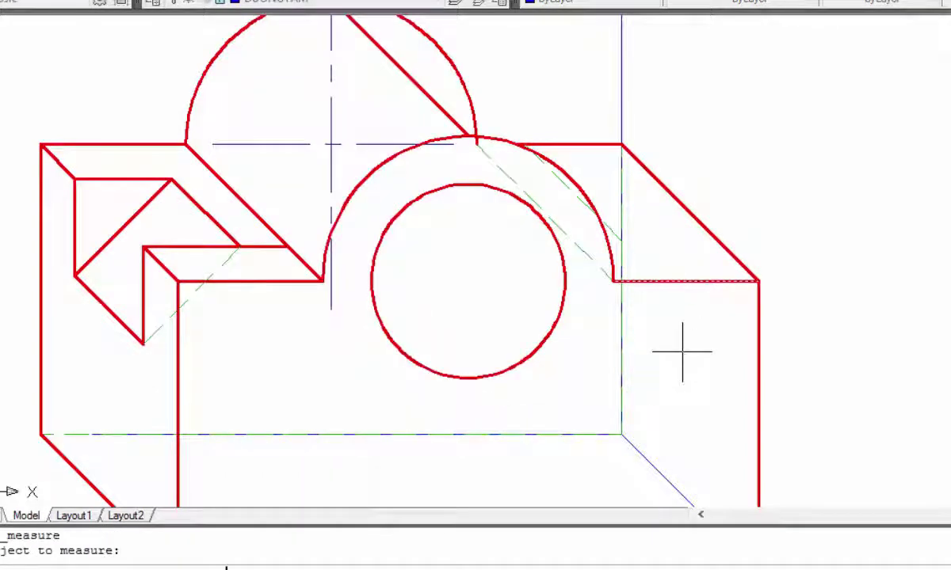
type("10")
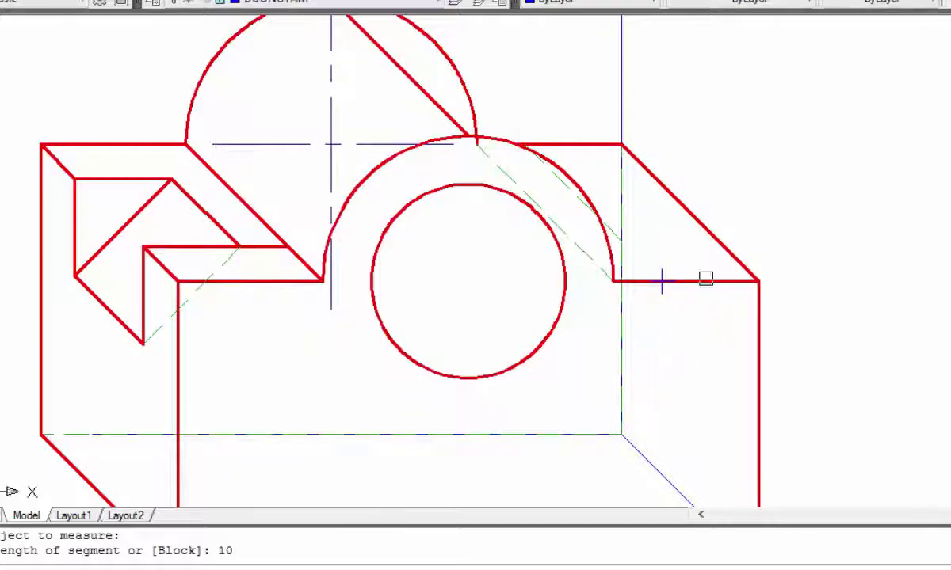
key("Return")
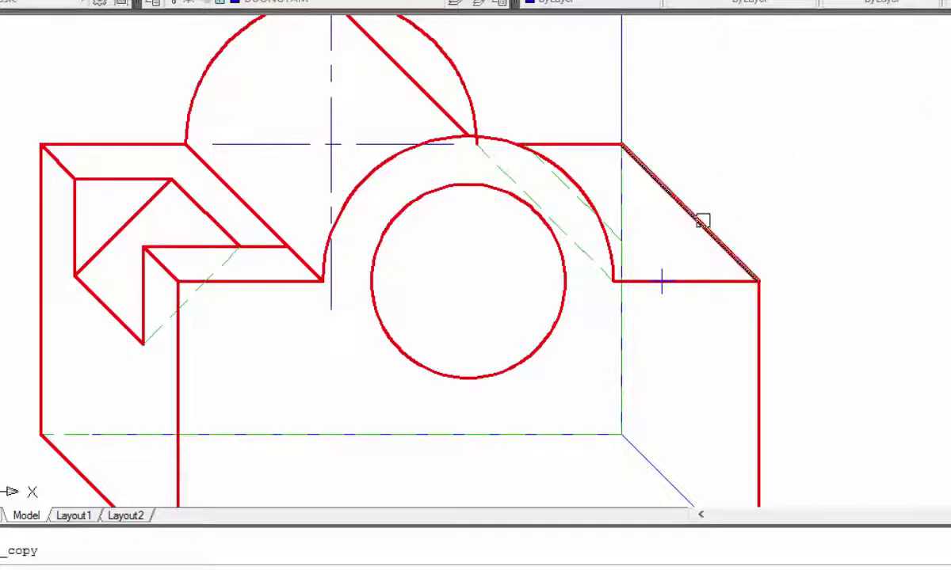
Step: Copy the slanted right edge so its end lands on the 10-unit mark
left_click(701, 220)
key("Return")
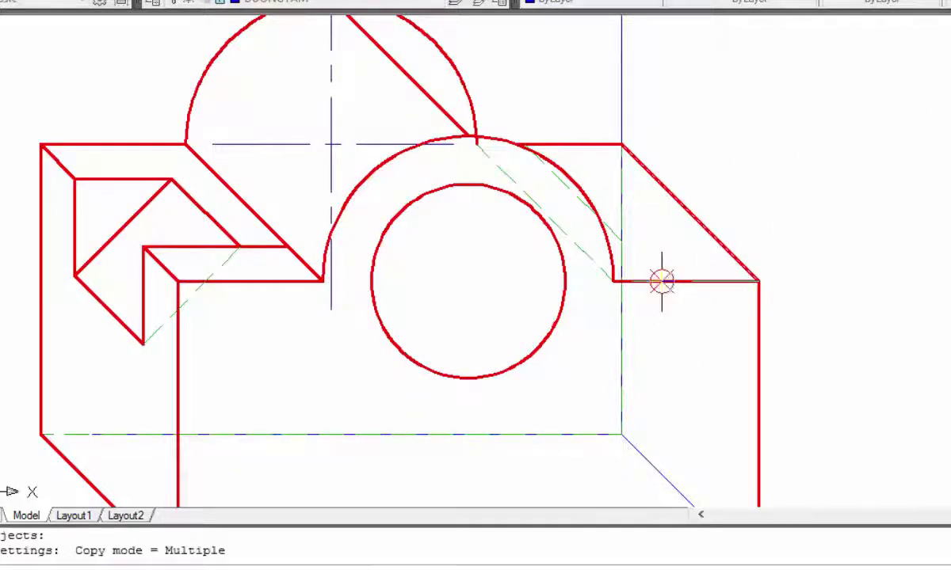
left_click(662, 280)
right_click(821, 187)
left_click(827, 188)
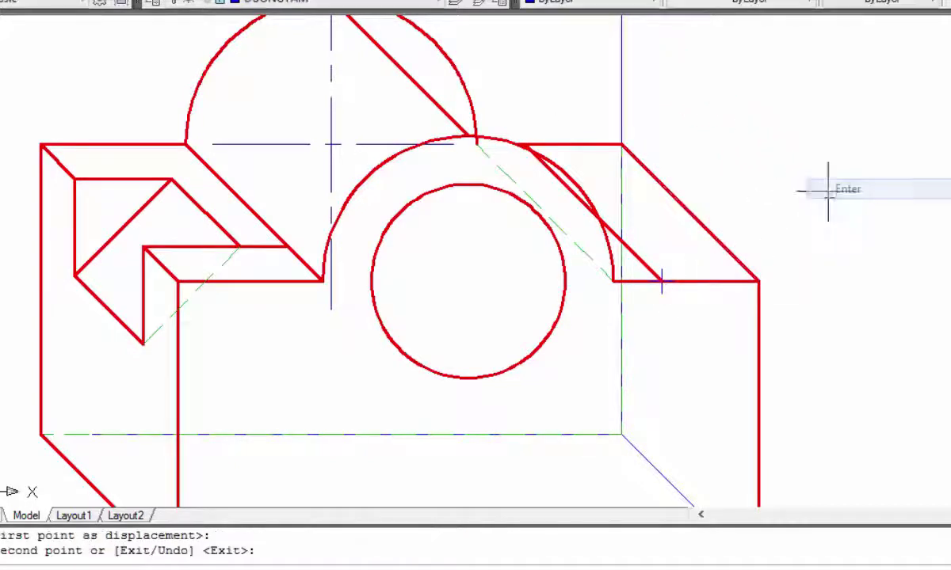
right_click(827, 181)
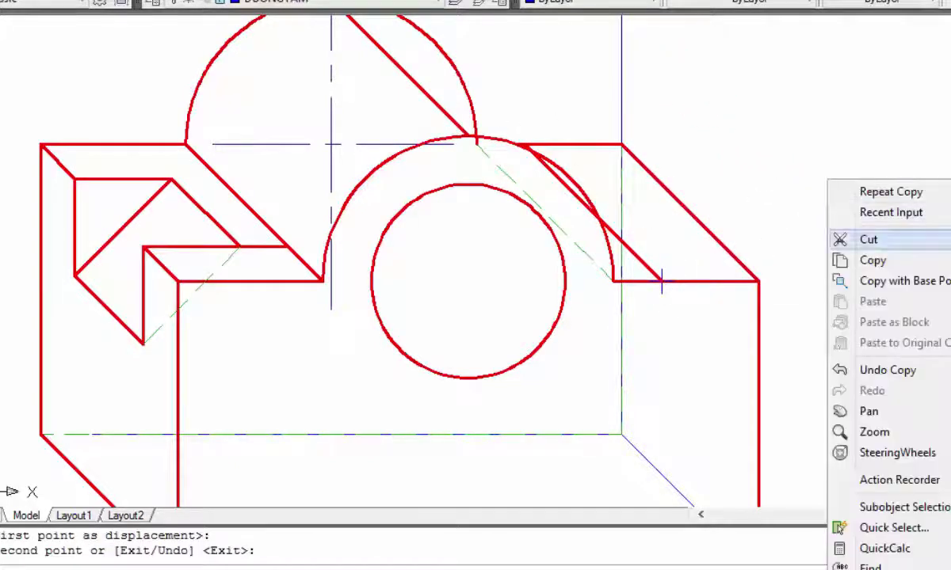
left_click(935, 106)
Step: Trim the copied slanted line's portion inside the outer arc with TR, using all edges as cutters
type("tr")
key("Return")
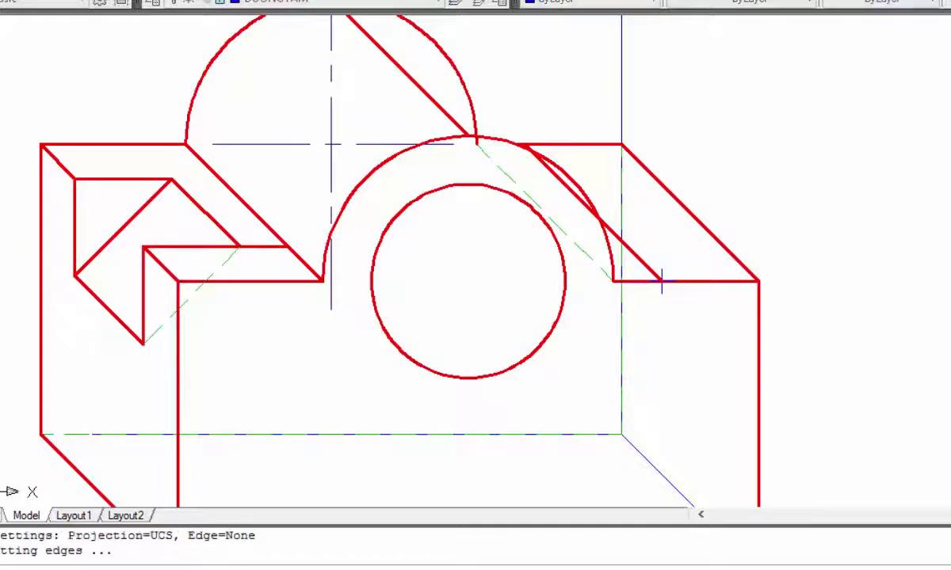
key("Return")
scroll(706, 322, "up", 1)
scroll(602, 214, "up", 5)
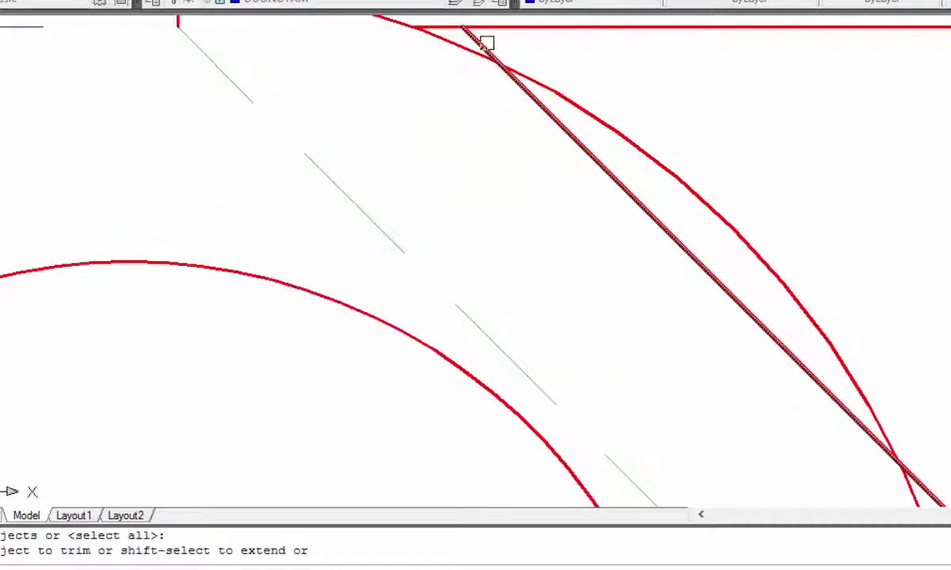
left_click(540, 104)
scroll(547, 118, "down", 3)
scroll(647, 219, "down", 2)
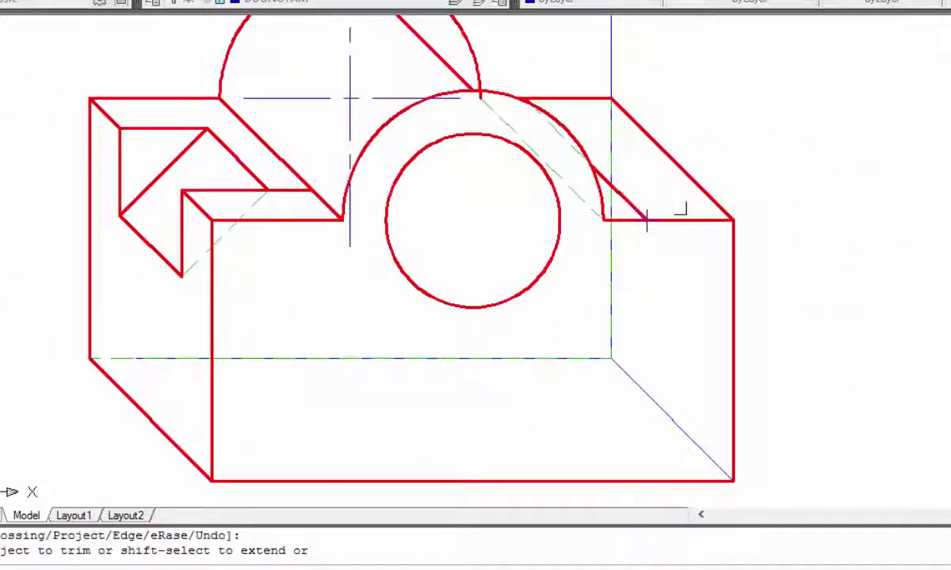
scroll(647, 219, "up", 5)
scroll(628, 142, "down", 3)
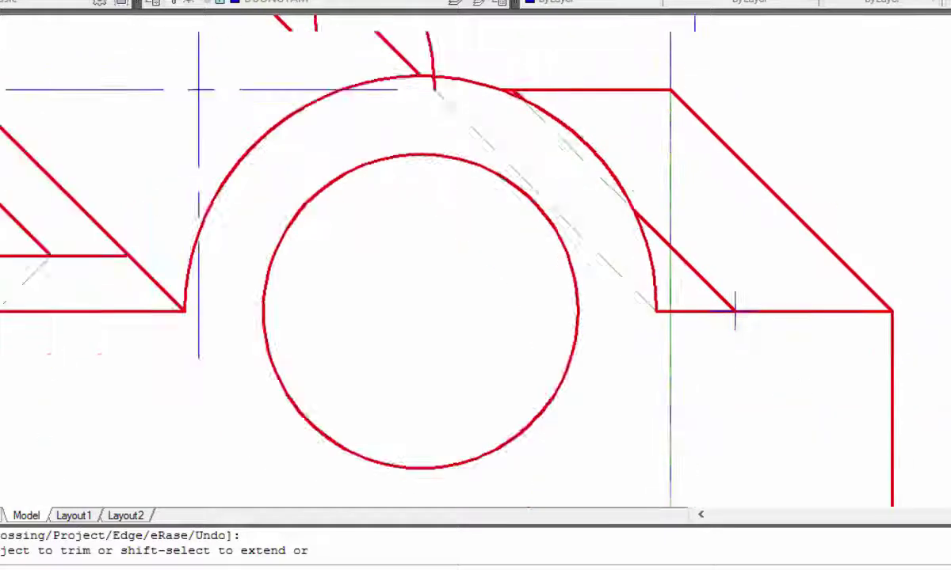
scroll(694, 247, "down", 2)
right_click(857, 128)
left_click(903, 134)
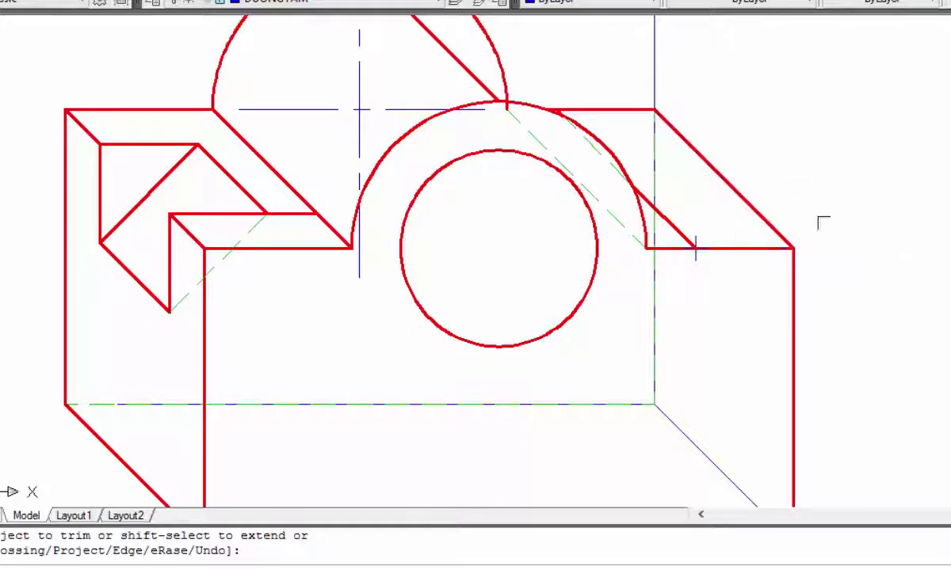
Step: Divide the right slanted edge with Measure points every 5 units
left_click(252, 1)
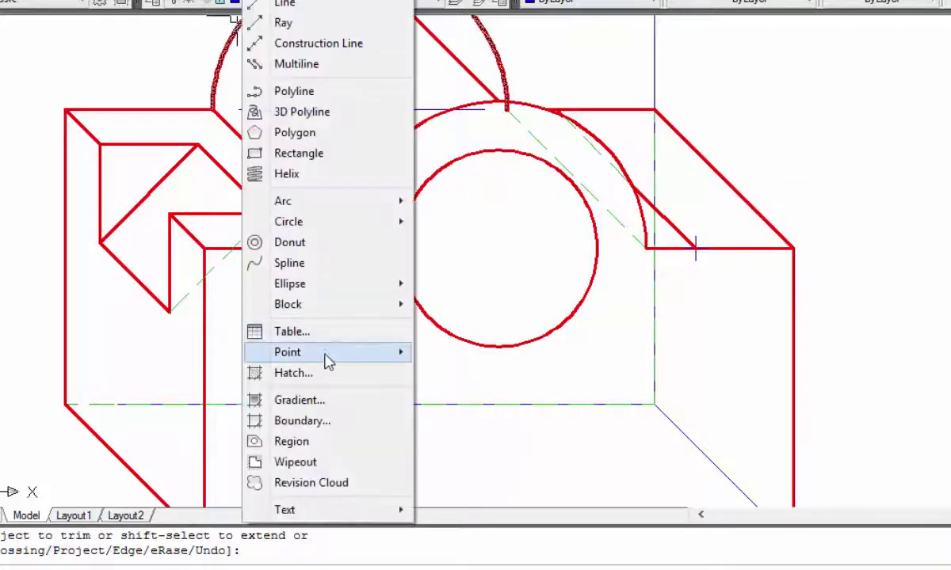
mouse_move(288, 352)
left_click(468, 421)
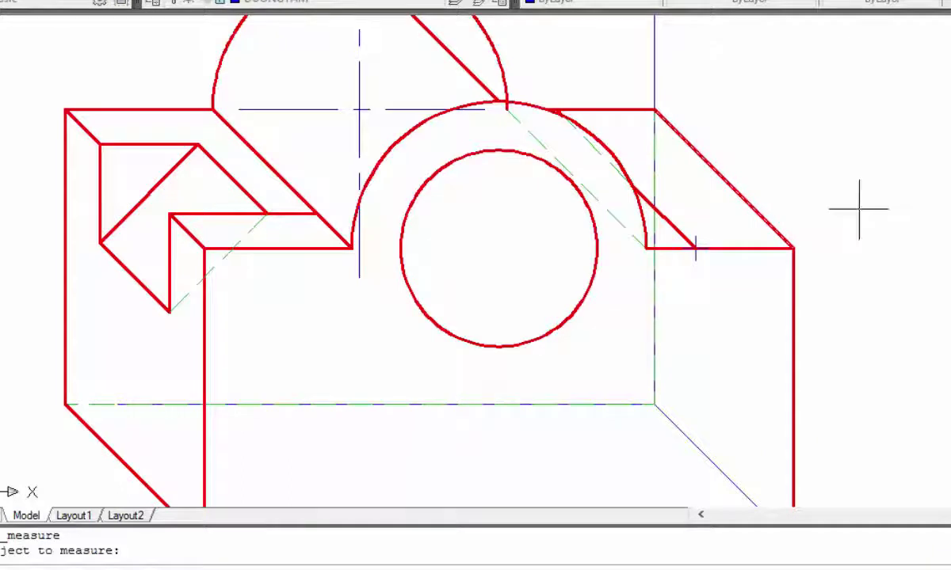
type("5")
key("Return")
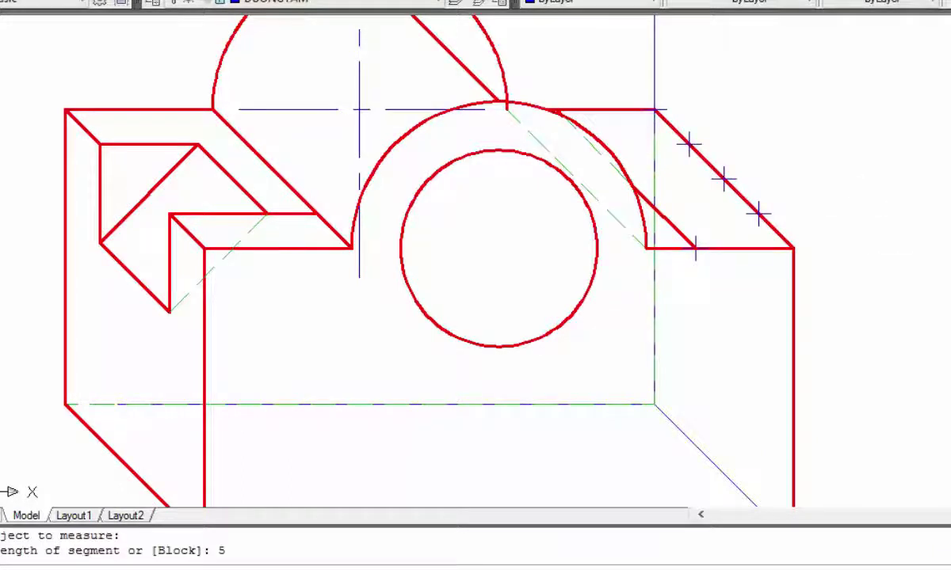
Step: Copy the short lower horizontal edge up to two of the 5-unit marks
left_click(48, 4)
left_click(721, 247)
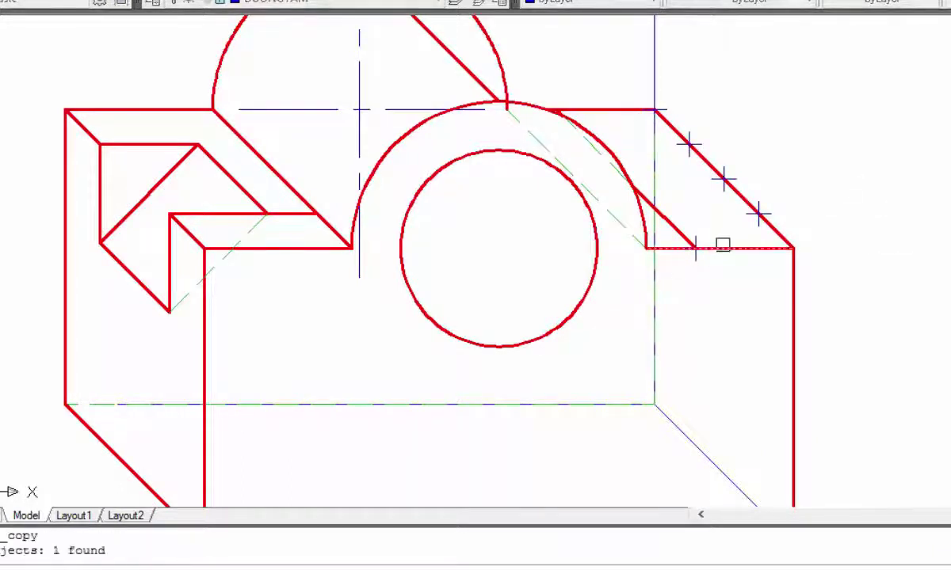
key("Return")
scroll(788, 246, "up", 5)
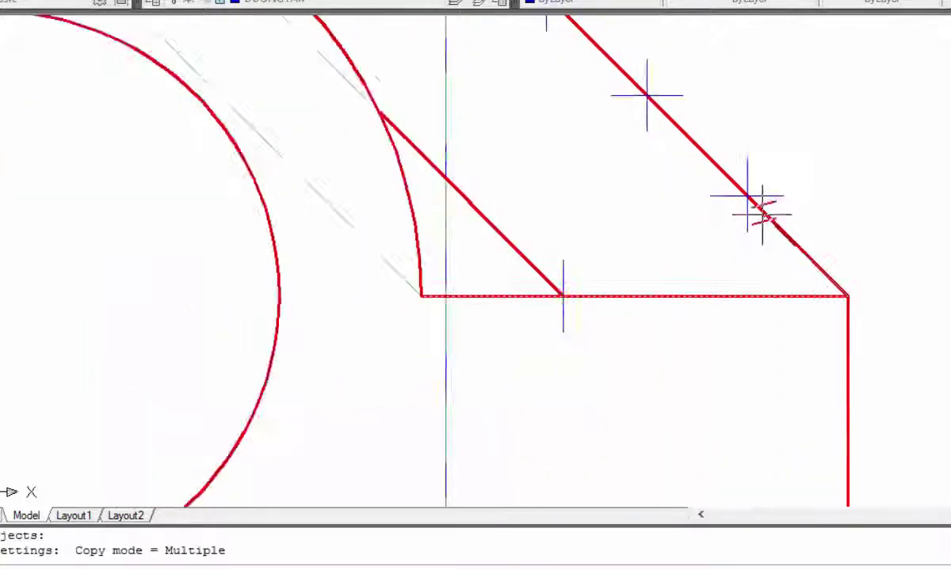
scroll(749, 202, "up", 3)
left_click(728, 181)
scroll(715, 180, "down", 2)
scroll(743, 378, "up", 1)
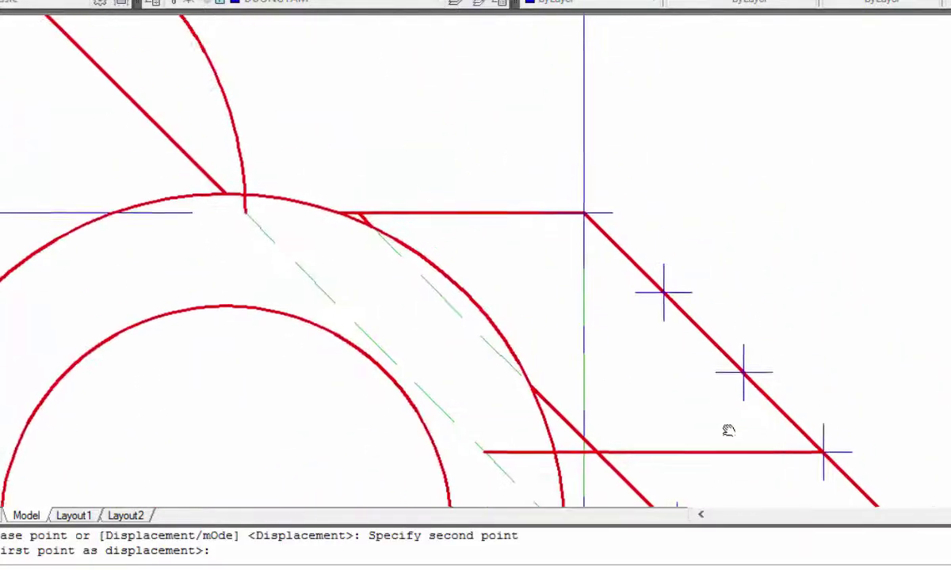
scroll(731, 404, "up", 3)
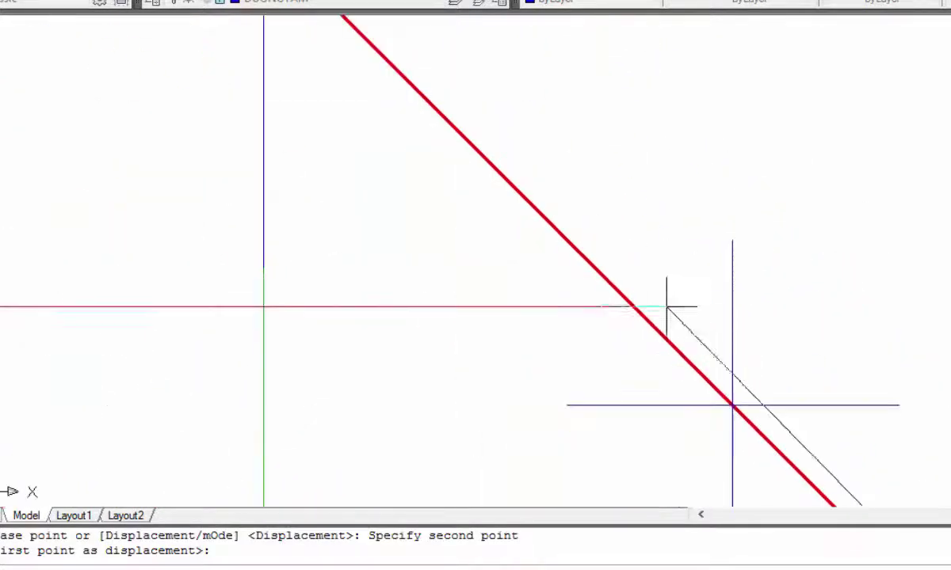
left_click(732, 402)
scroll(737, 396, "down", 2)
middle_click_drag(814, 456, 631, 134)
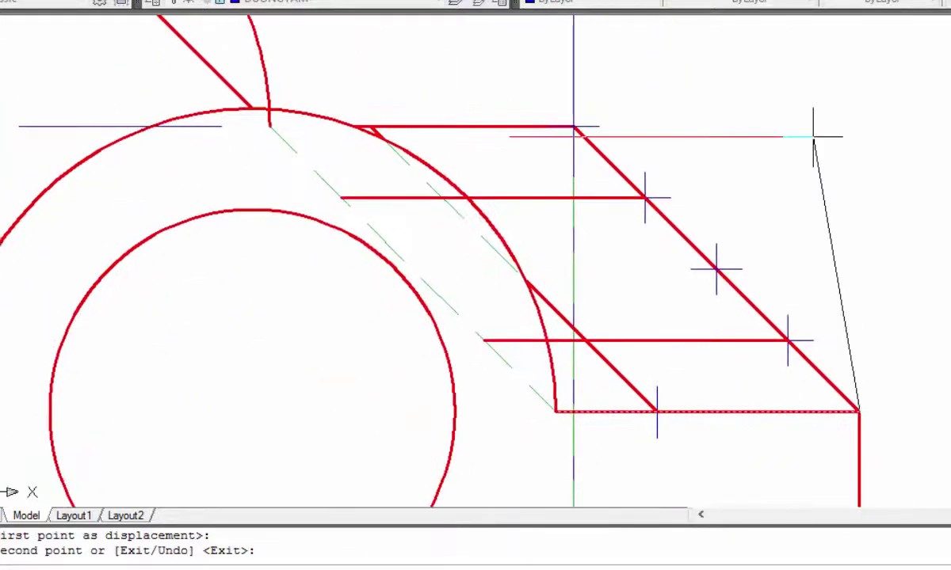
right_click(813, 138)
left_click(841, 149)
Step: Trim the extra horizontal line piece inside the right notch using TR
type("tr")
key("Return")
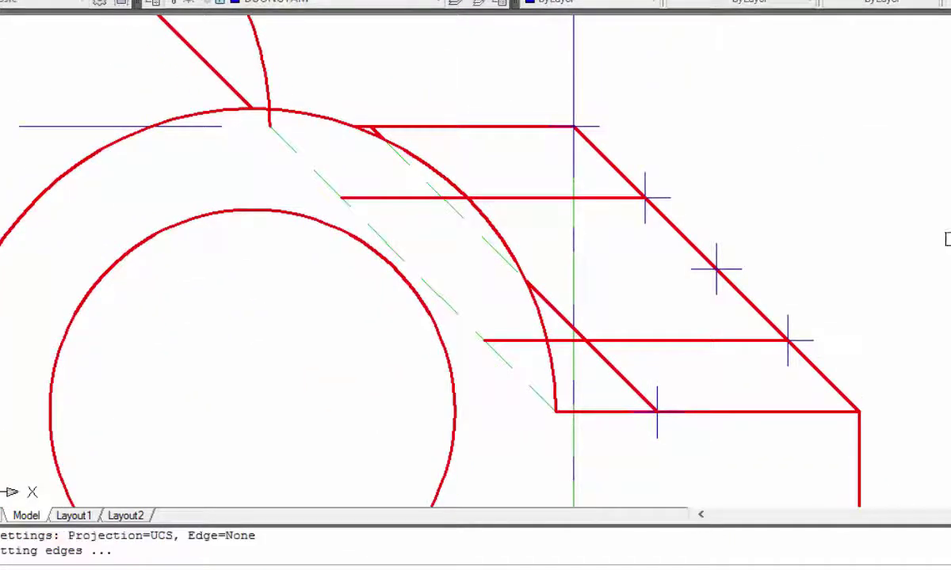
key("Return")
scroll(444, 202, "up", 3)
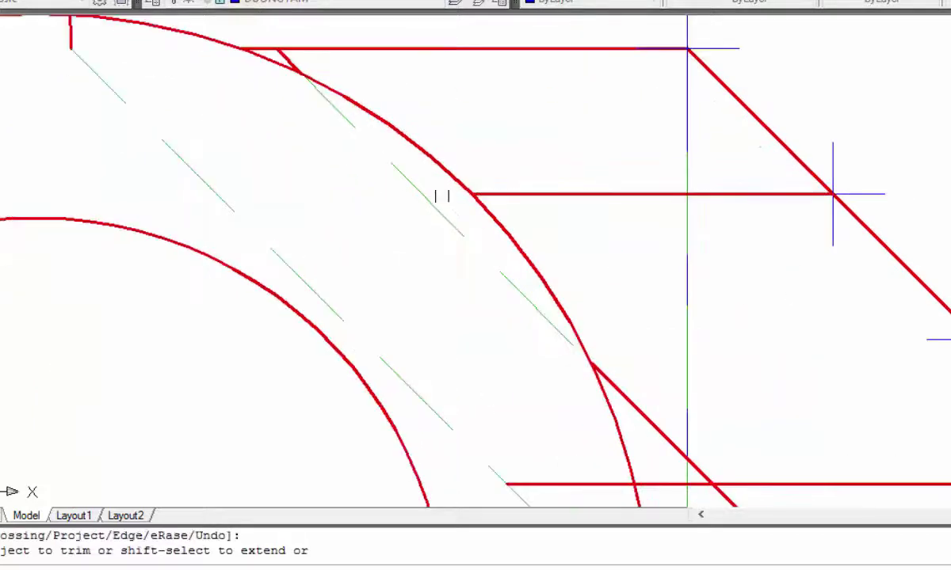
scroll(467, 262, "down", 2)
scroll(463, 238, "up", 2)
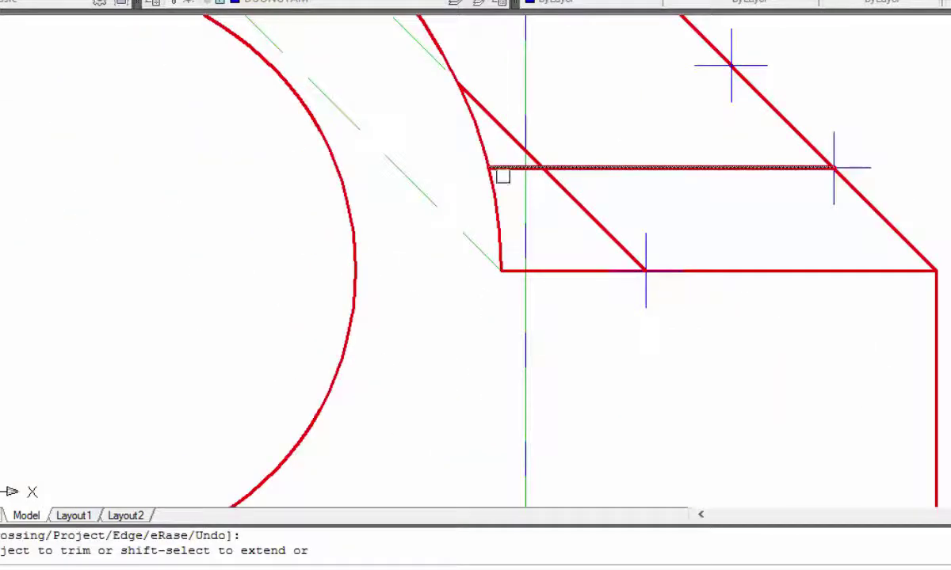
left_click(502, 176)
Step: Zoom and pan around the right notch to inspect the trimmed lines
scroll(532, 164, "up", 2)
scroll(536, 163, "down", 4)
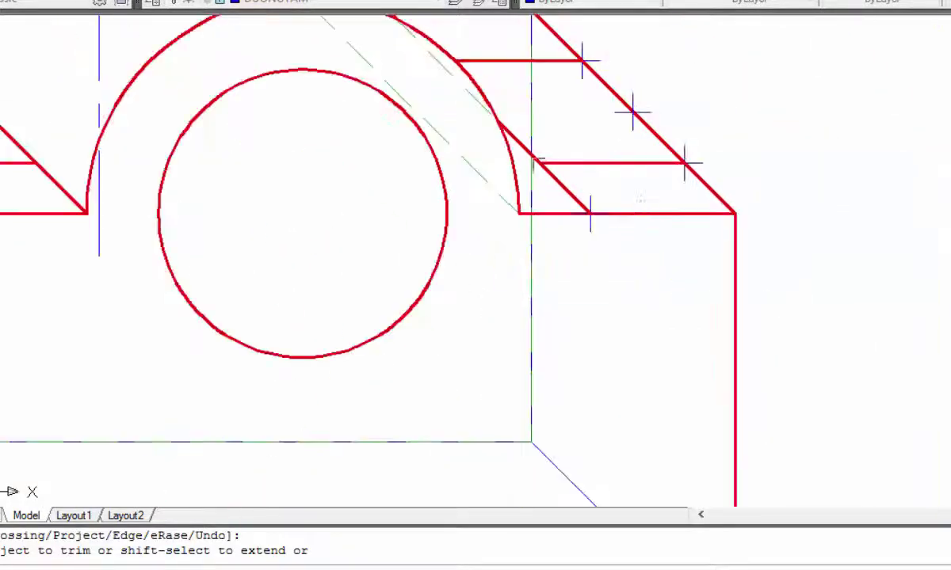
scroll(535, 162, "down", 4)
scroll(616, 178, "up", 5)
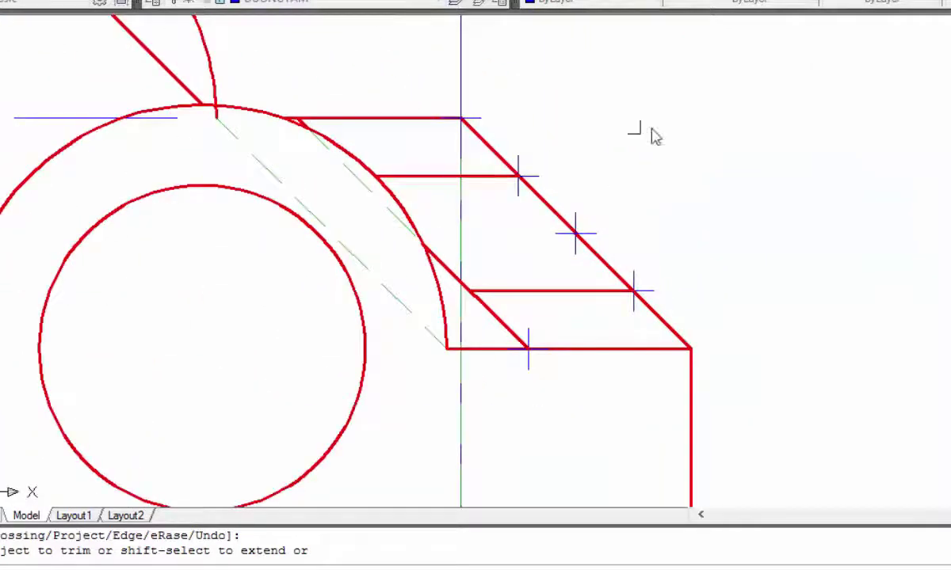
right_click(654, 136)
left_click(690, 142)
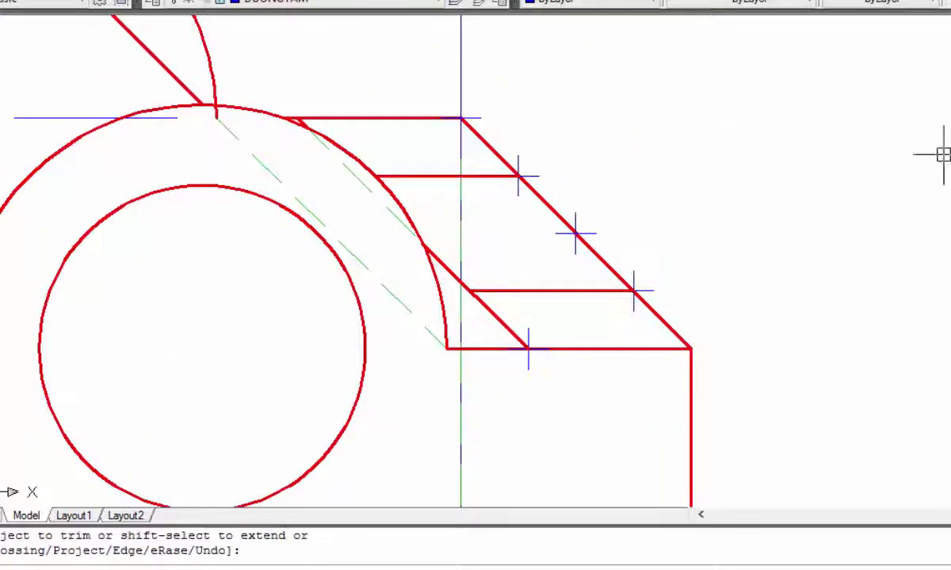
right_click(947, 187)
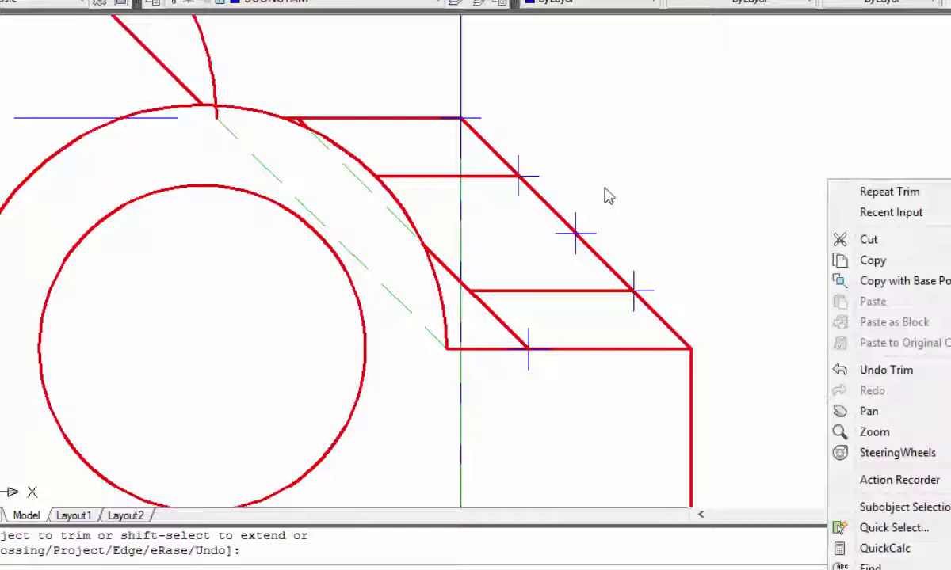
left_click(859, 127)
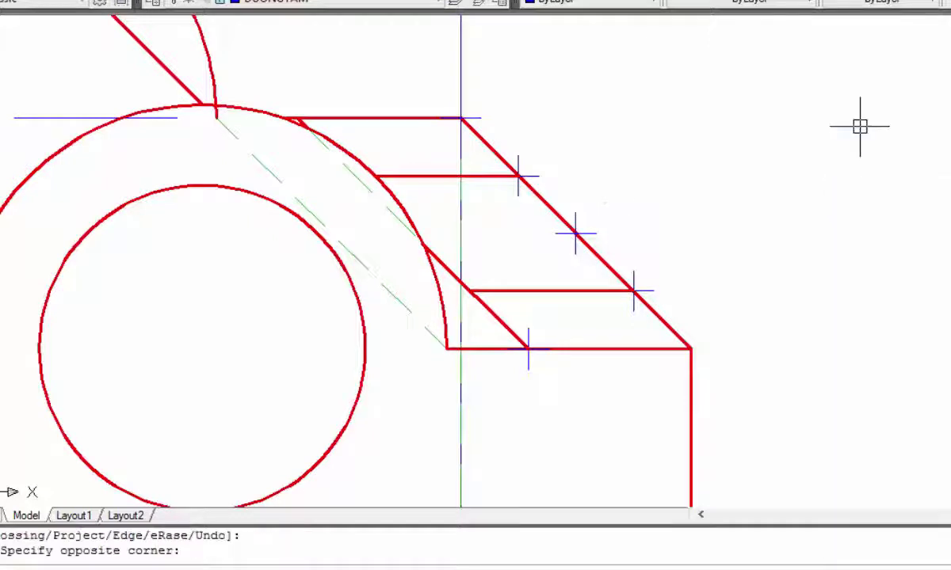
right_click(921, 178)
left_click(639, 206)
scroll(715, 188, "down", 2)
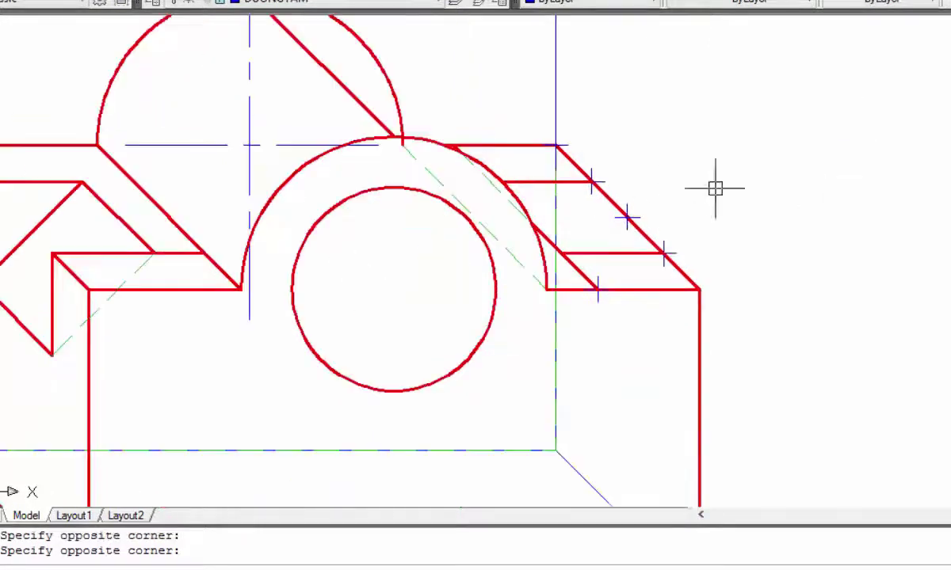
middle_click_drag(715, 189, 698, 151)
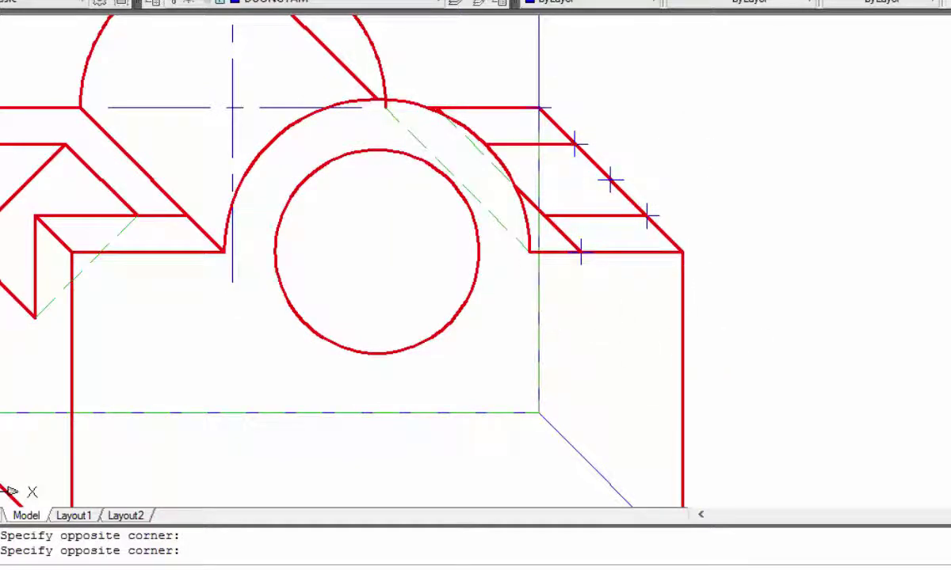
Step: Copy the right vertical edge with CO to the right notch's inner corner
type("_co")
key("Return")
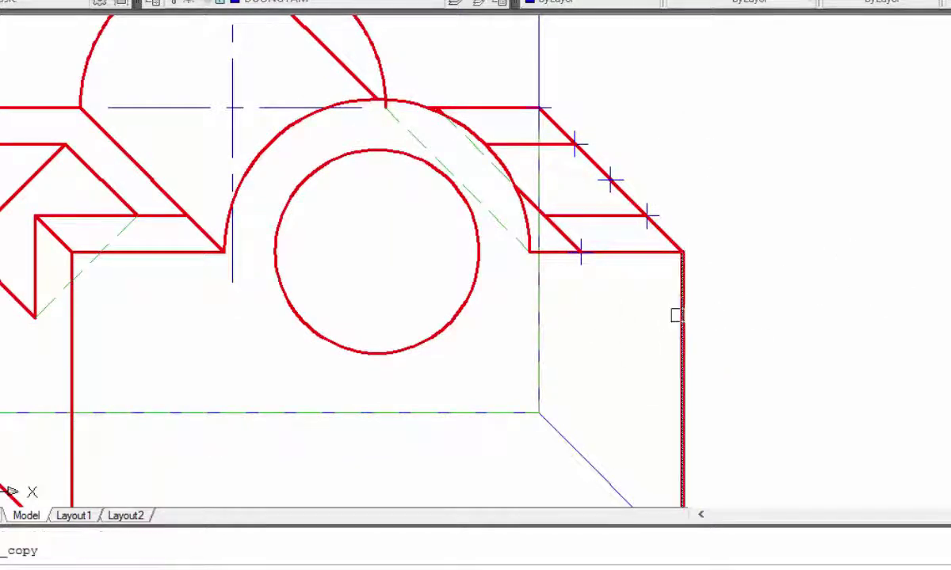
left_click(683, 309)
key("Return")
left_click(683, 252)
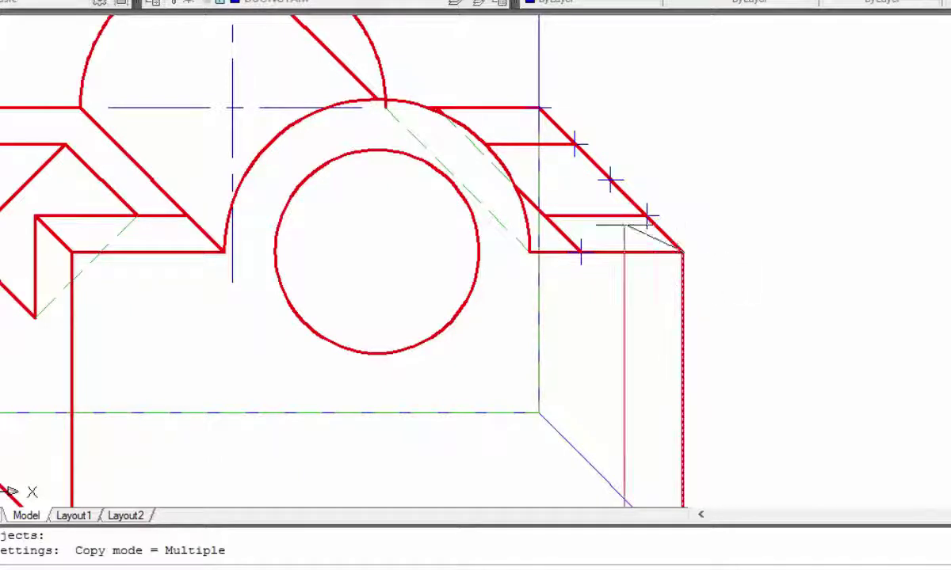
left_click(572, 143)
right_click(734, 106)
left_click(783, 125)
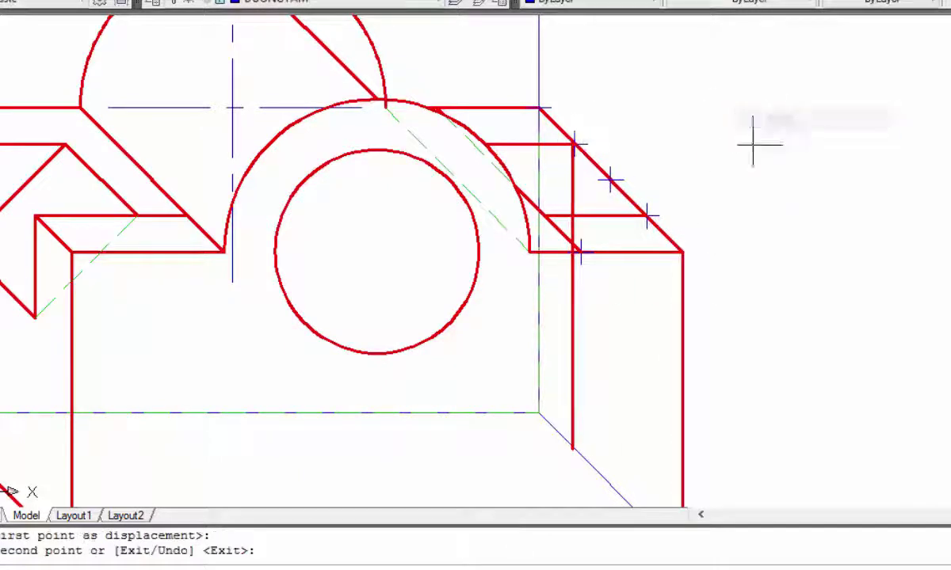
Step: Erase the stray diagonal and short leftover lines at the notch, undoing the last deletion
key("Return")
left_click(504, 73)
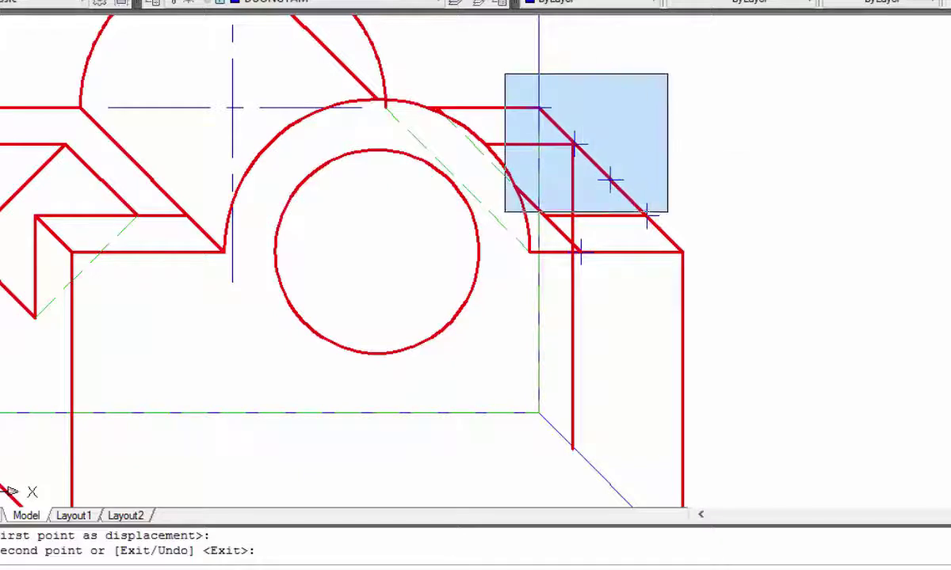
left_click(661, 202)
key("Delete")
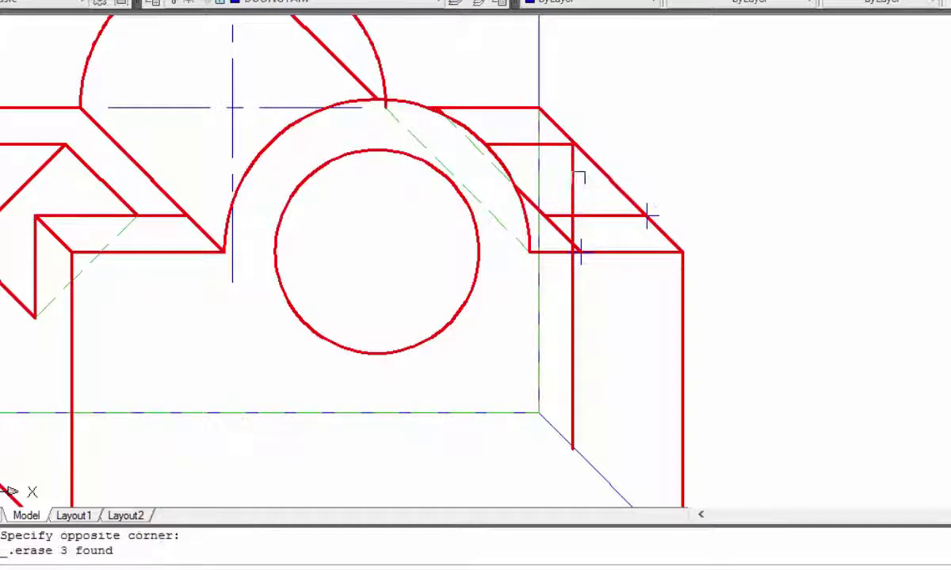
left_click(648, 215)
key("Delete")
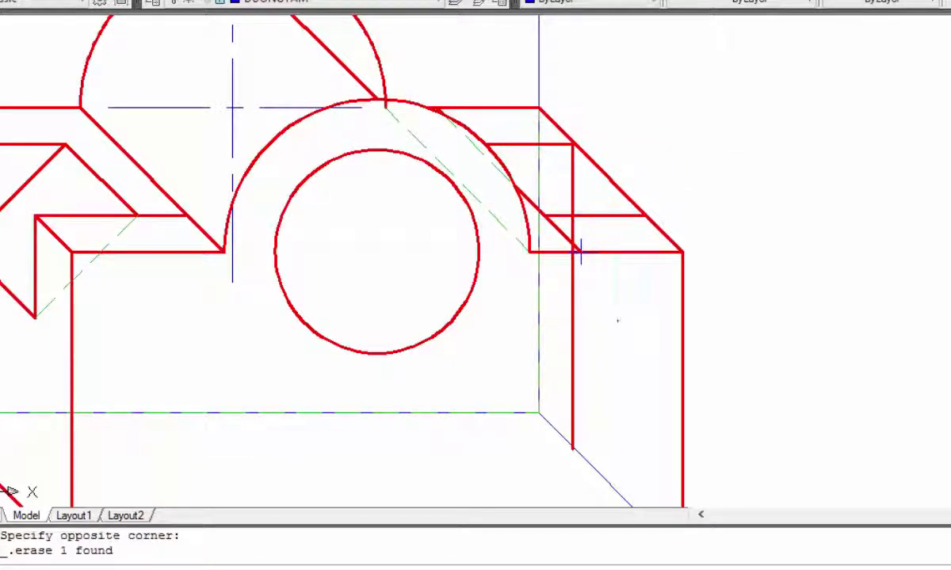
left_click(618, 323)
left_click(580, 252)
key("Delete")
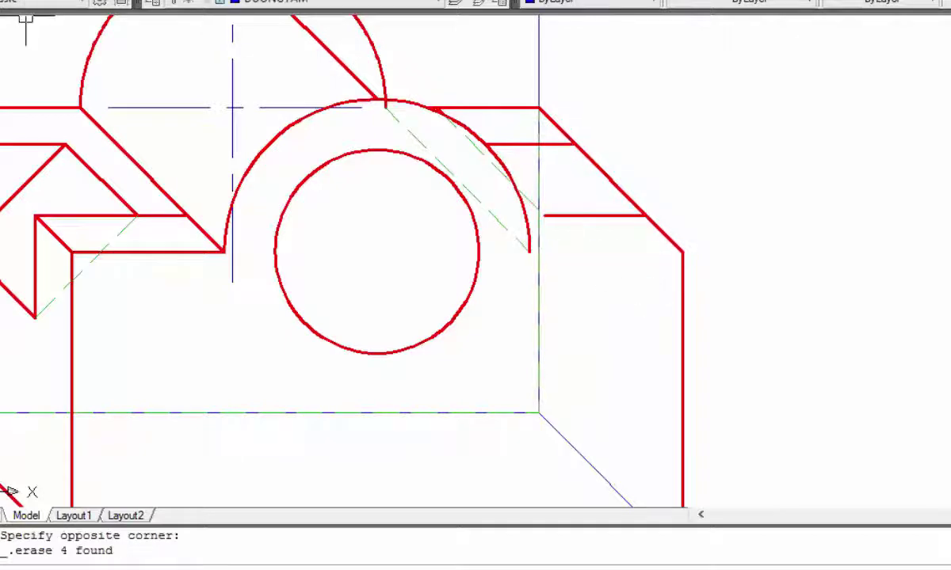
key("ctrl+z")
scroll(514, 222, "up", 3)
Step: Delete the stray line at the notch corner and recentre the pictorial
left_click(520, 190)
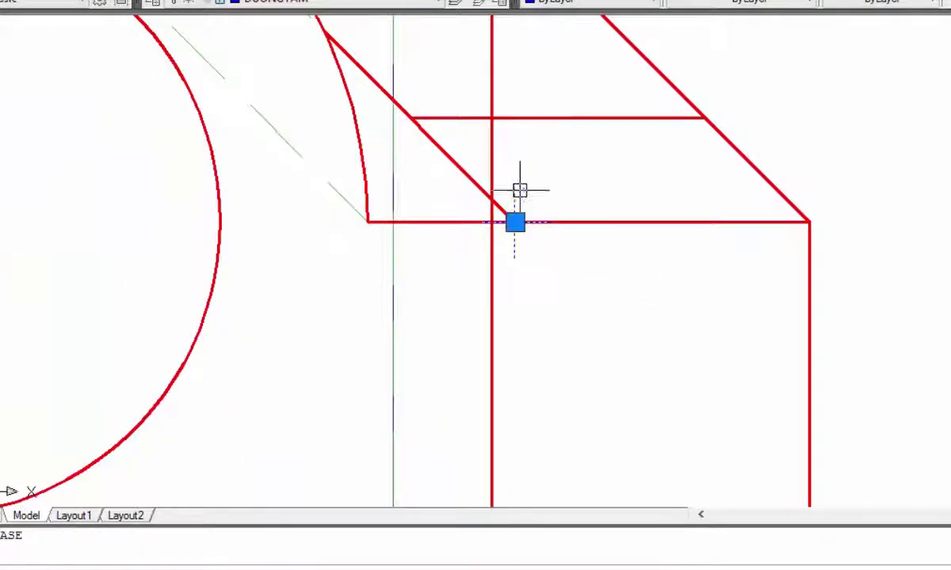
key("Delete")
scroll(552, 191, "down", 3)
middle_click_drag(558, 131, 617, 97)
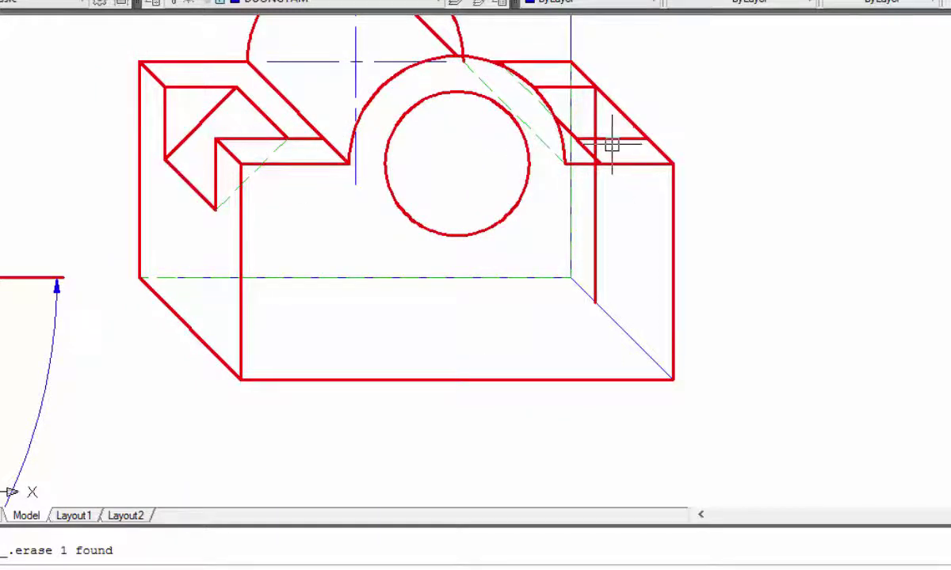
scroll(609, 144, "up", 3)
scroll(609, 144, "down", 2)
mouse_move(612, 143)
middle_mouse_down()
mouse_move(640, 164)
mouse_move(640, 257)
mouse_move(675, 181)
middle_mouse_up()
scroll(637, 197, "up", 3)
scroll(568, 242, "down", 4)
scroll(670, 244, "up", 3)
scroll(675, 178, "down", 3)
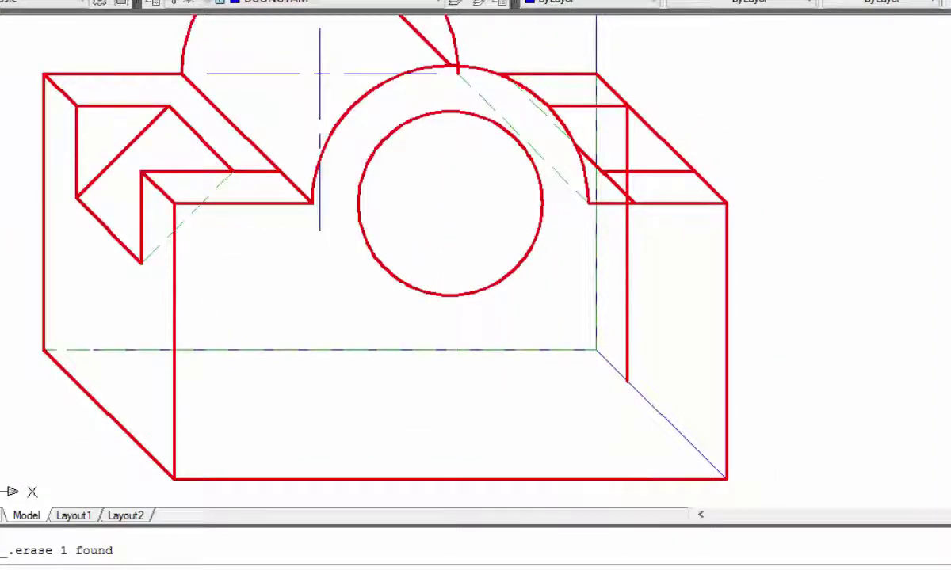
Step: Copy the top-left 45° receding edge into the right notch corner
left_click(554, 4)
left_click(116, 236)
key("Return")
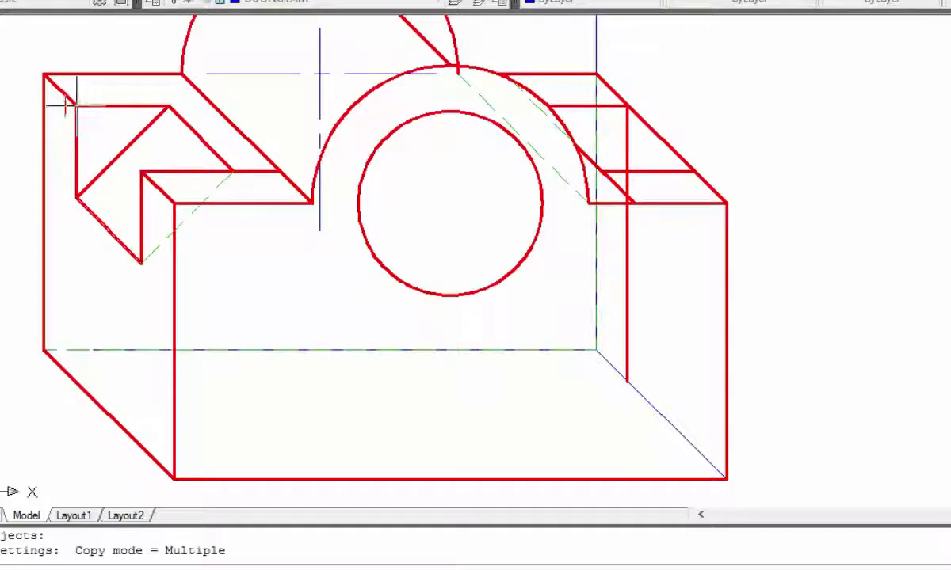
left_click(626, 105)
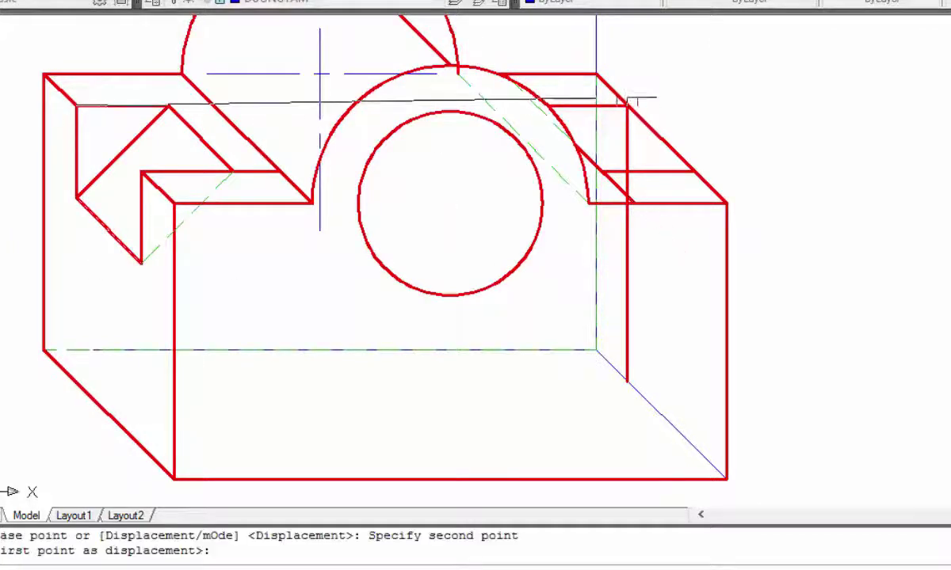
right_click(729, 76)
left_click(771, 85)
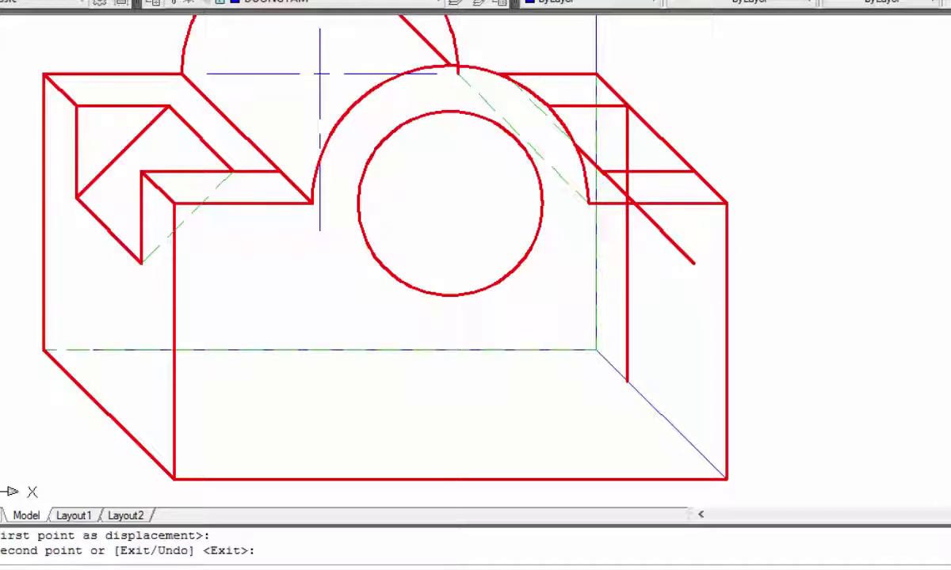
right_click(774, 167)
key("Escape")
left_click(784, 175)
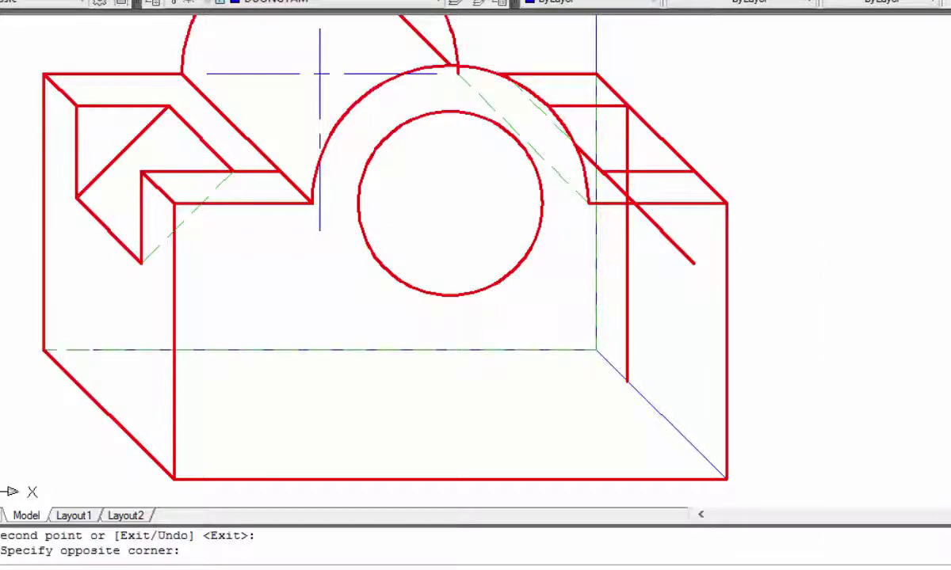
right_click(828, 176)
left_click(923, 151)
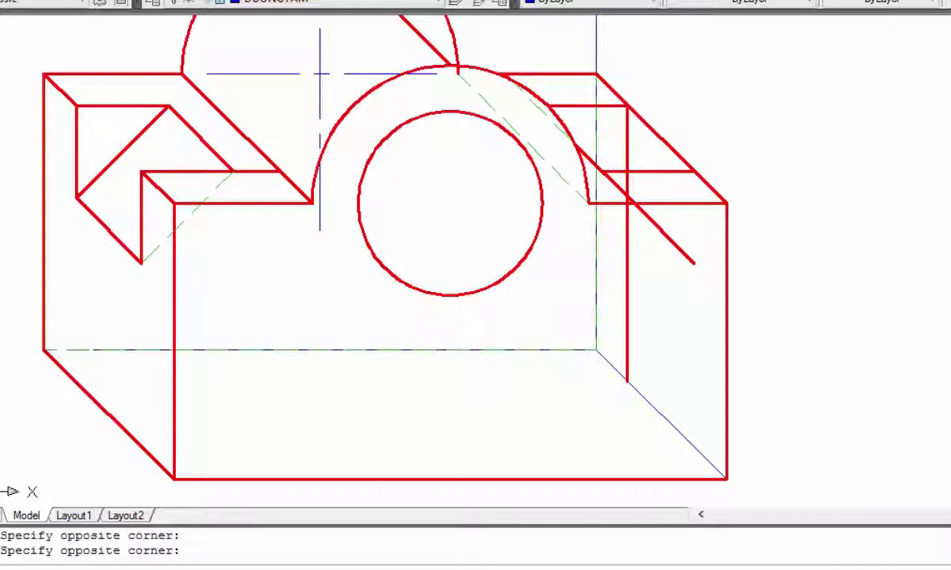
Step: Start TRIM with TR and zoom around the right notch of the oblique pictorial to check its excess lines
type("tr")
key("Return")
key("Return")
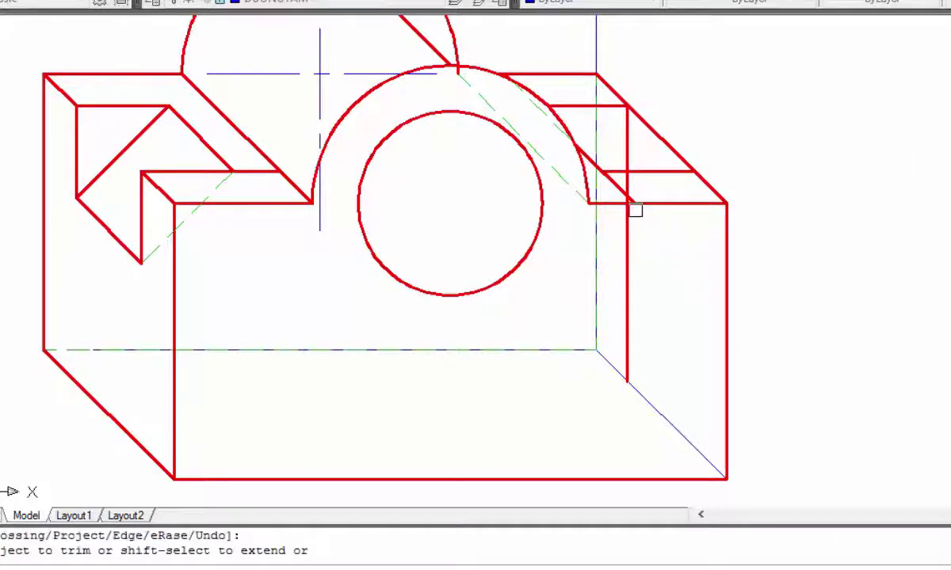
scroll(635, 208, "up", 5)
scroll(626, 215, "down", 7)
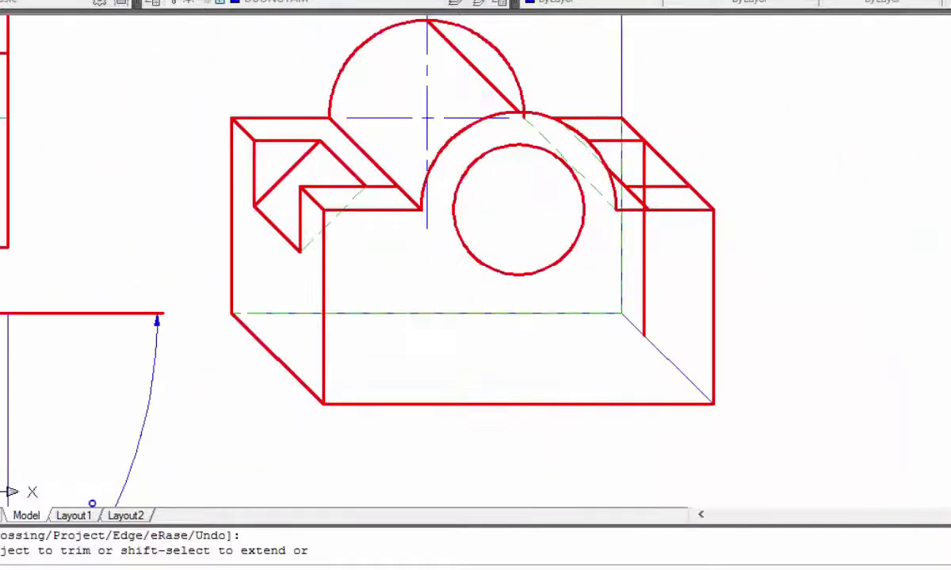
scroll(675, 198, "up", 2)
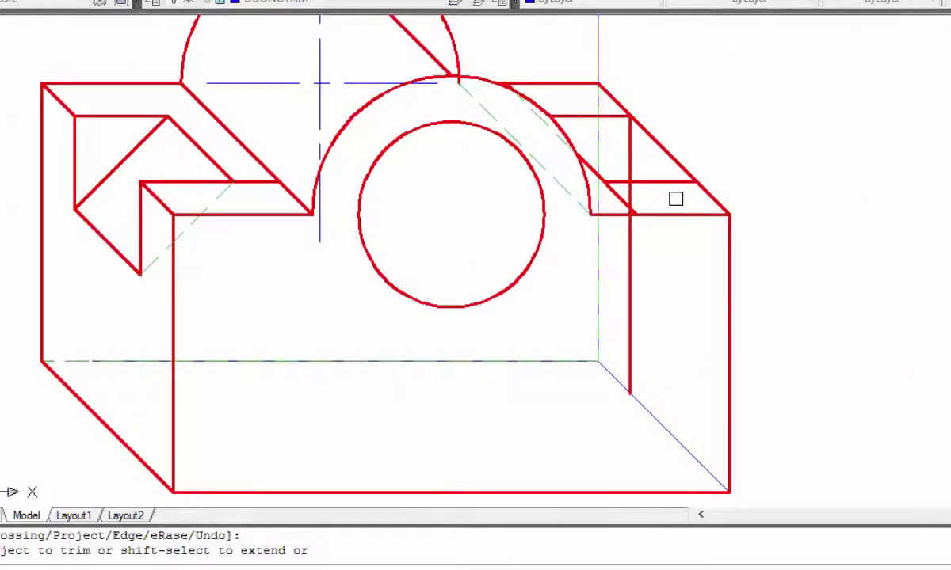
scroll(675, 204, "up", 3)
scroll(586, 224, "down", 3)
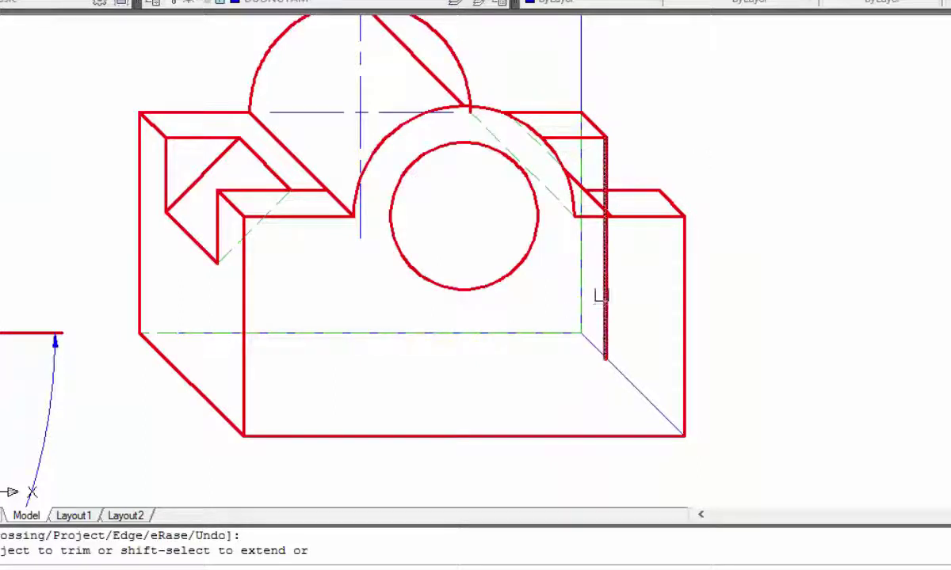
scroll(610, 218, "up", 5)
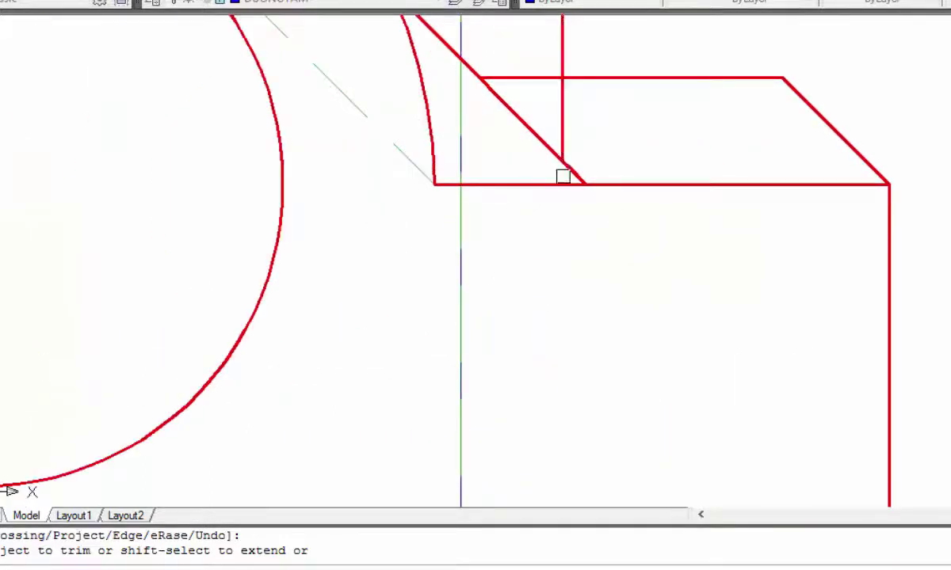
scroll(589, 150, "down", 5)
middle_click_drag(703, 241, 642, 290)
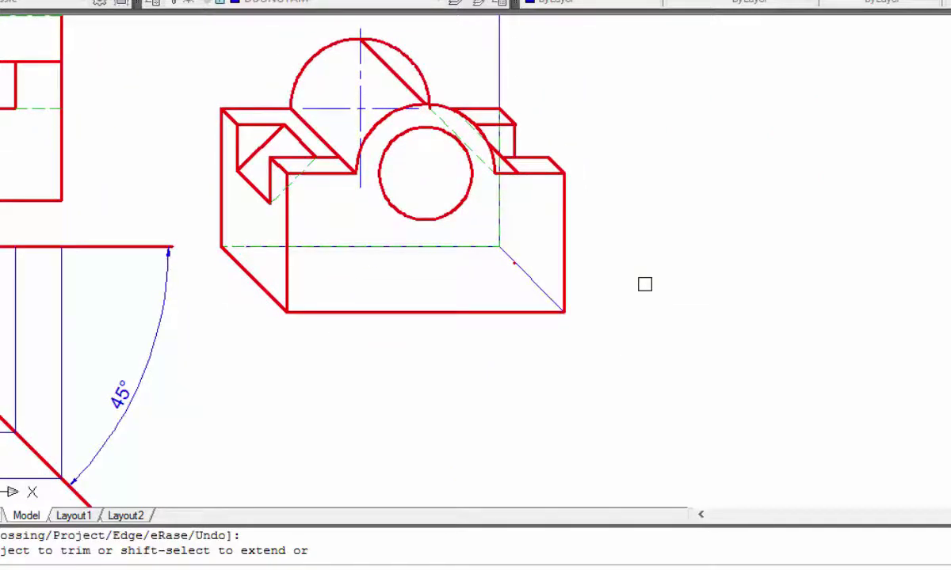
Step: End the TRIM command, leaving the finished oblique pictorial beside the dimensioned views
right_click(671, 254)
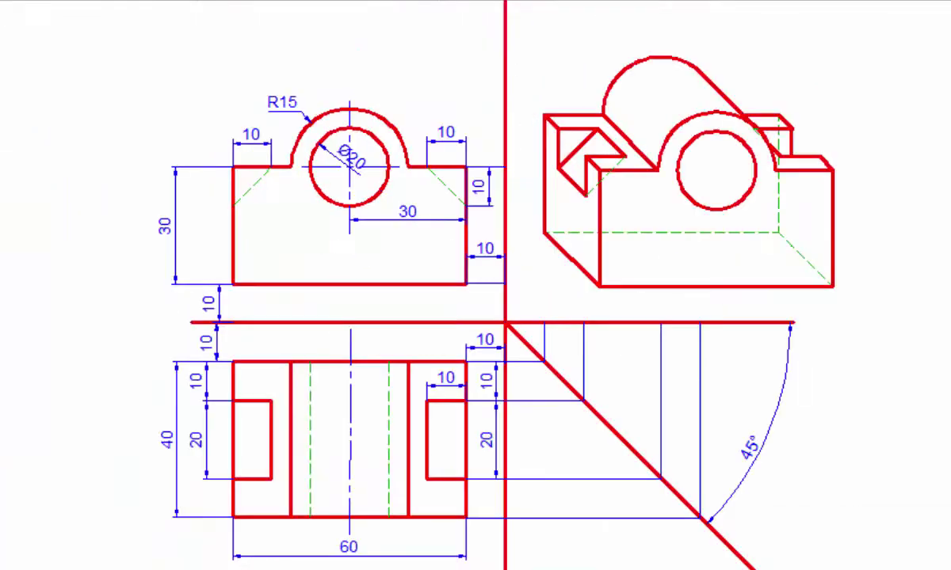